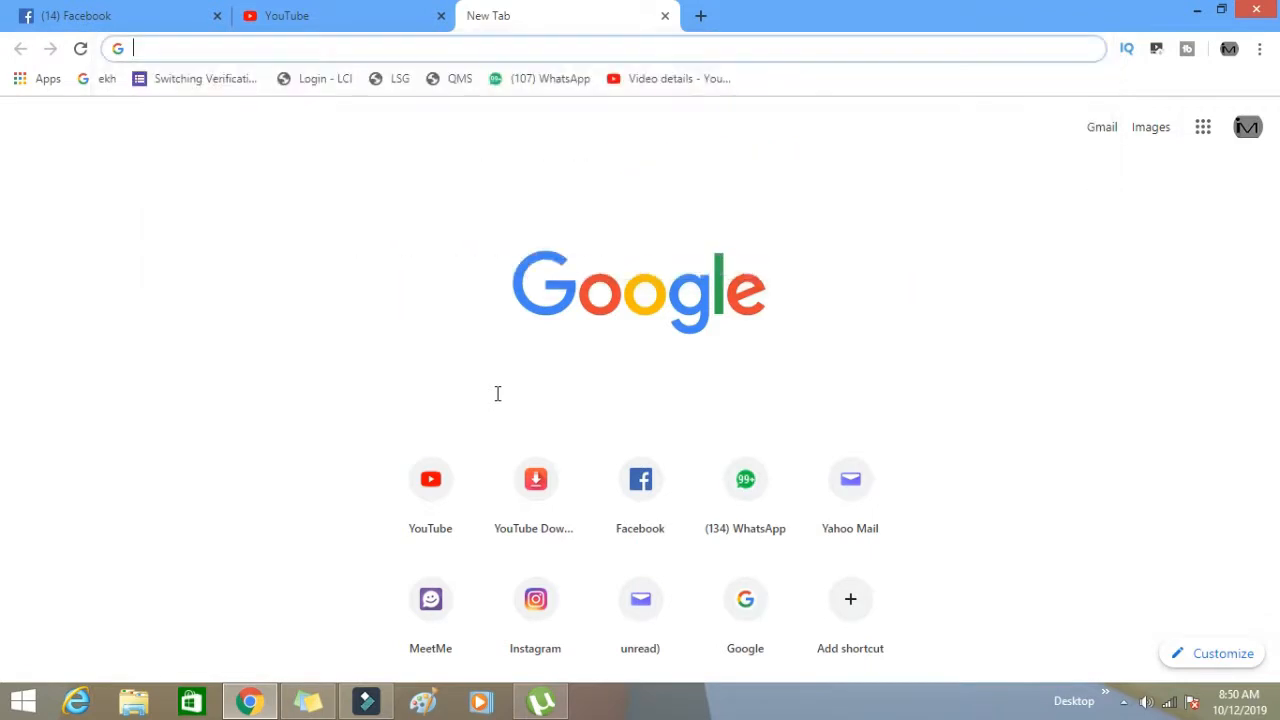
Go to the snappa.com website in the new browser tab
type("snapp.co")
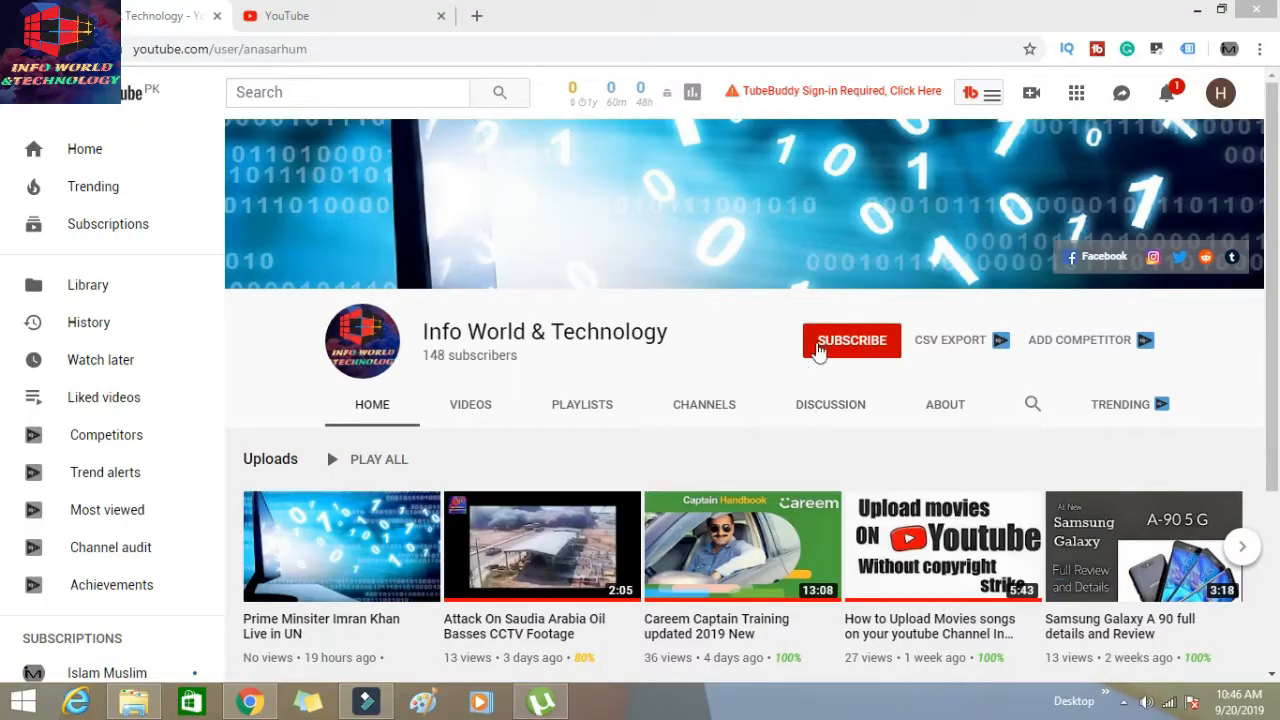
left_click(818, 345)
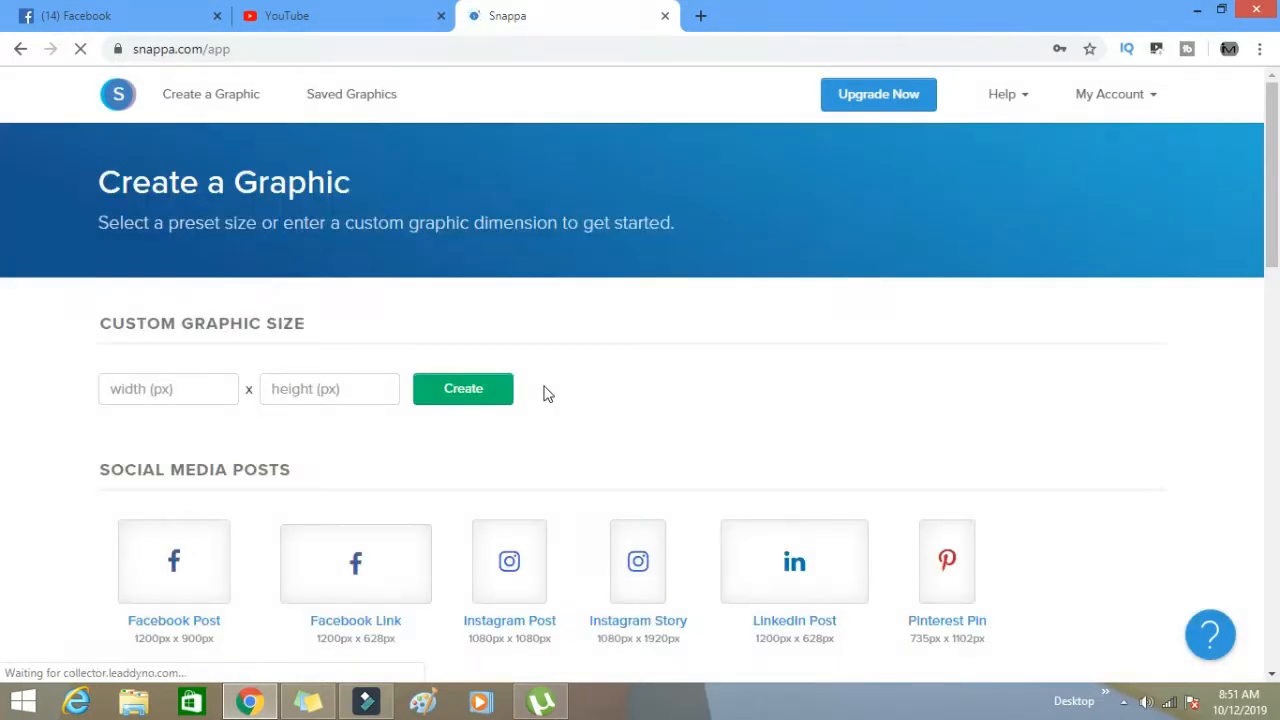
Start a new graphic using the 1280px x 720px YouTube Thumbnail preset
scroll(545, 392, "down", 2)
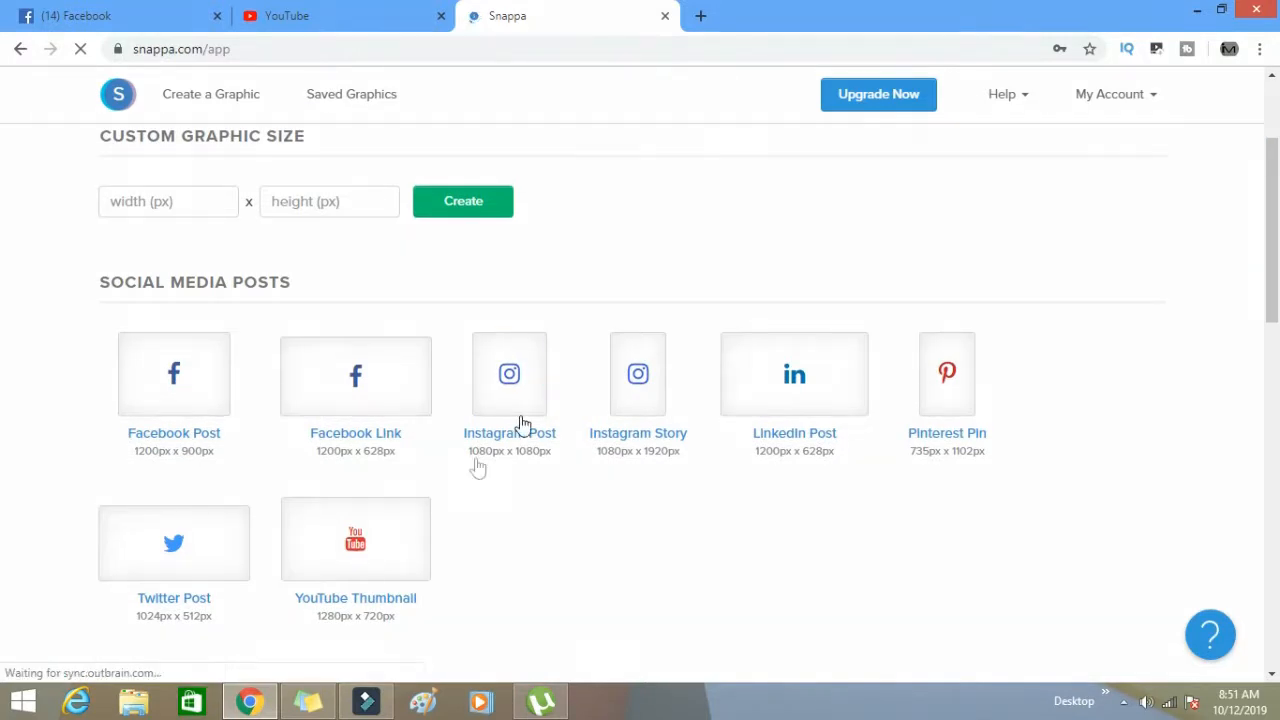
left_click(358, 556)
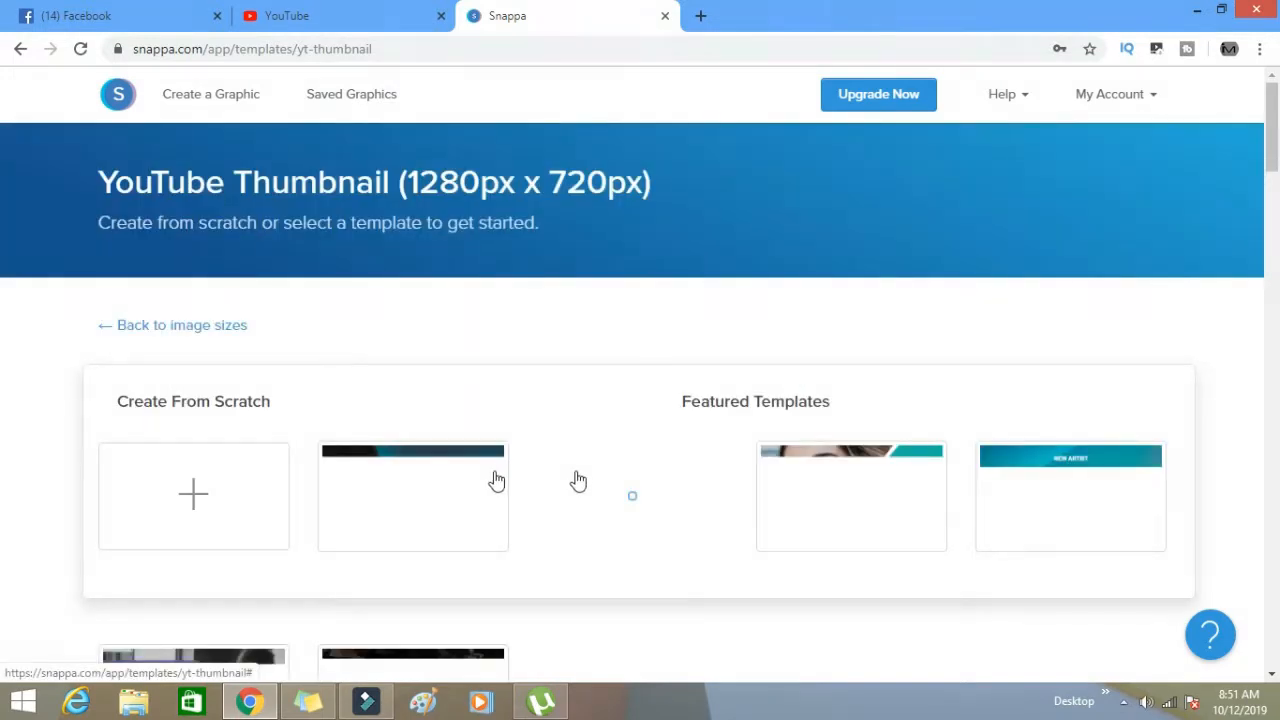
Browse the YouTube thumbnail templates and open the "Happy Canada Day! Vlog #23" template
scroll(510, 404, "down", 1)
scroll(510, 404, "down", 3)
scroll(455, 465, "up", 1)
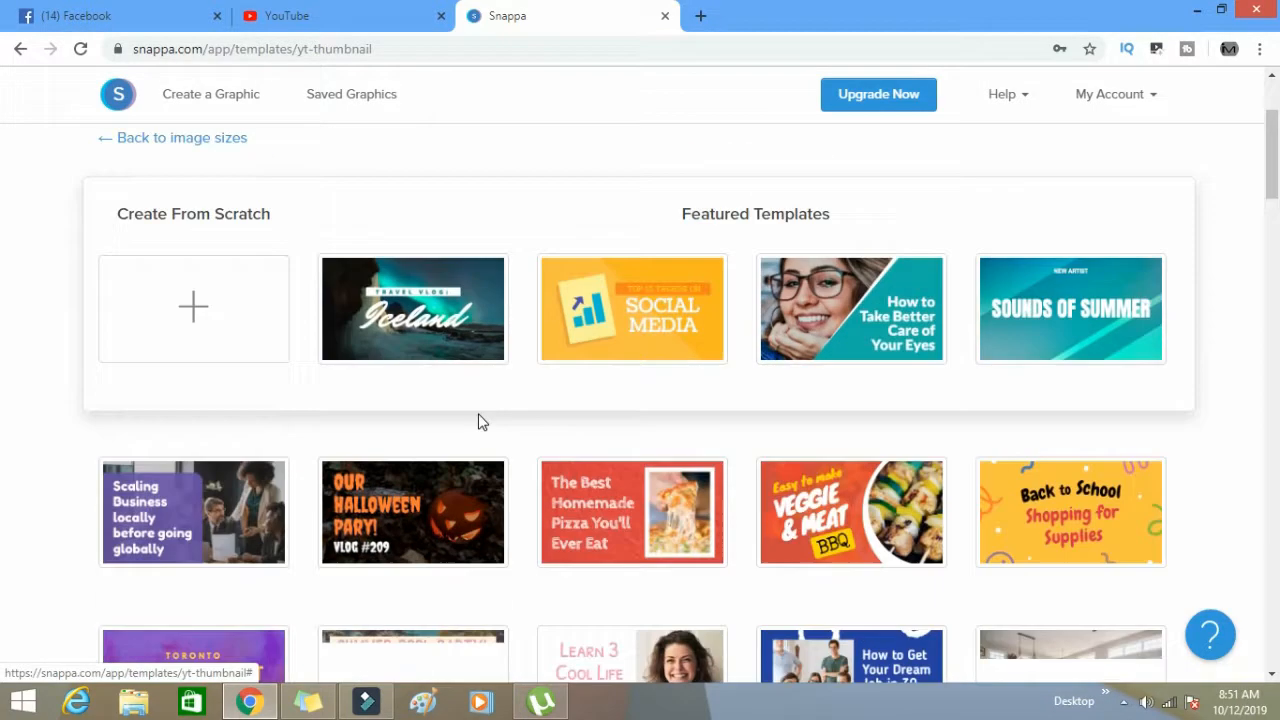
scroll(478, 422, "down", 3)
scroll(480, 422, "down", 2)
scroll(480, 422, "down", 3)
scroll(480, 422, "up", 4)
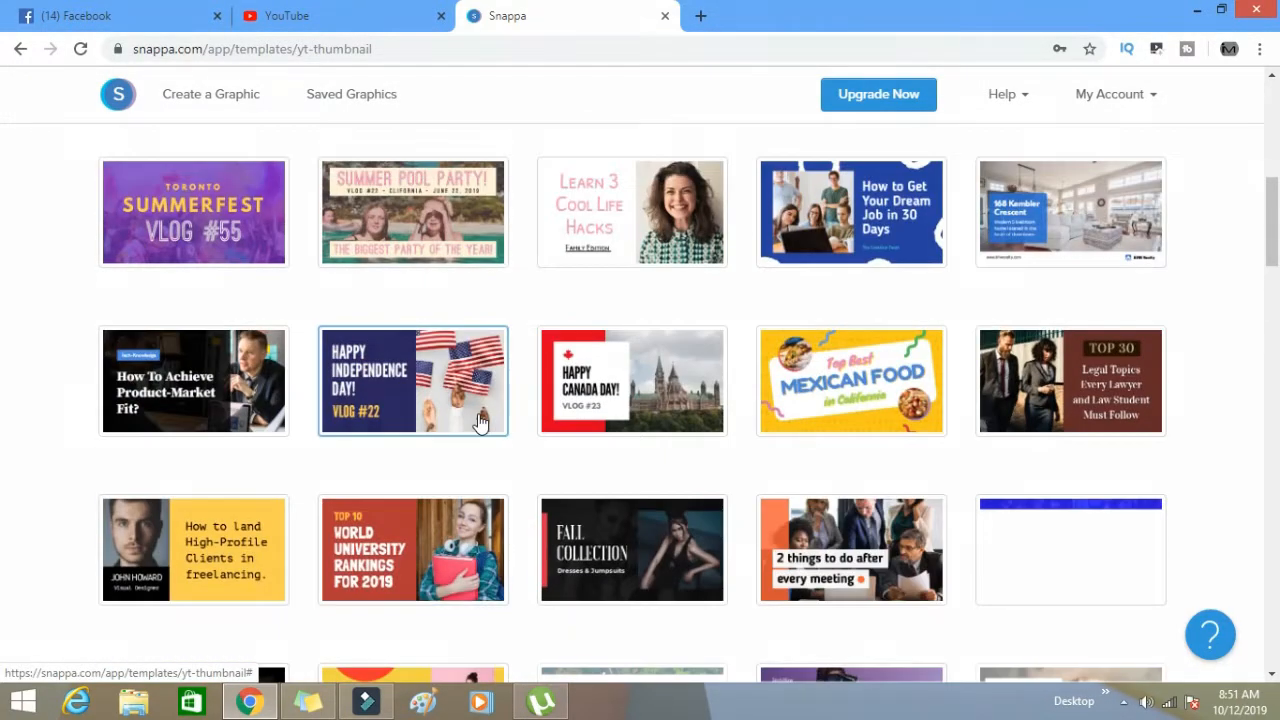
scroll(591, 491, "down", 1)
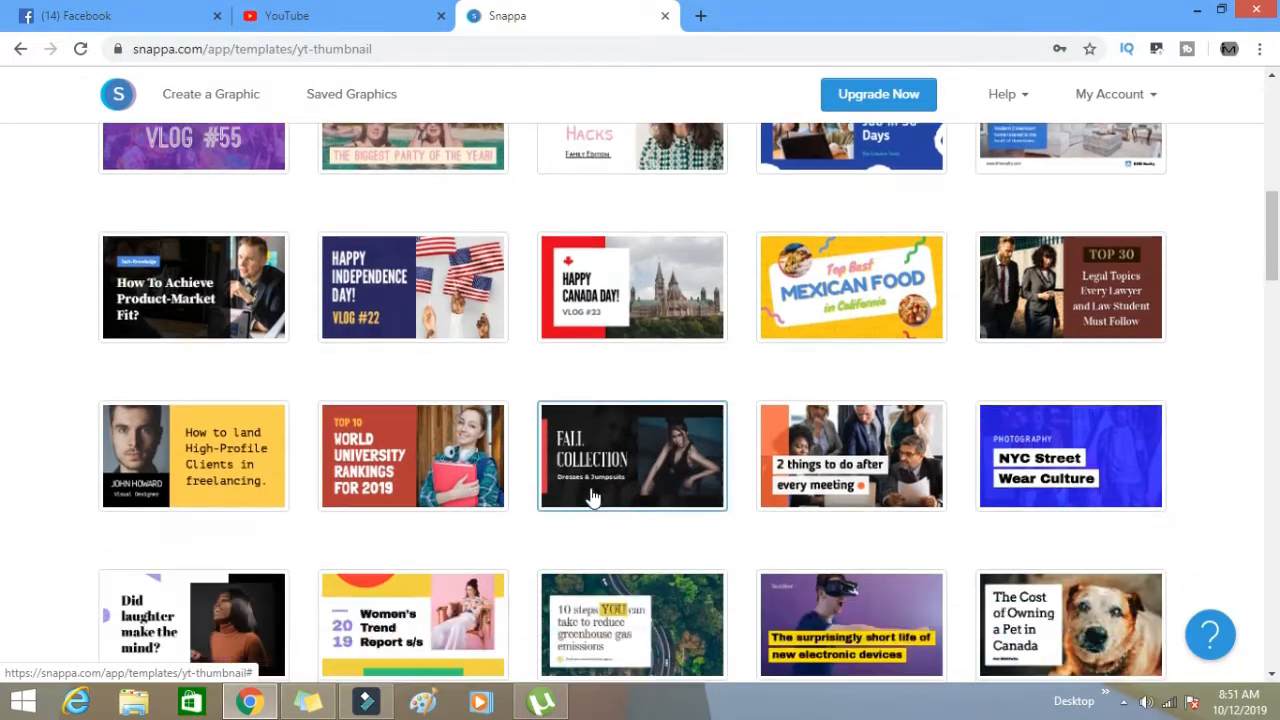
scroll(591, 497, "down", 8)
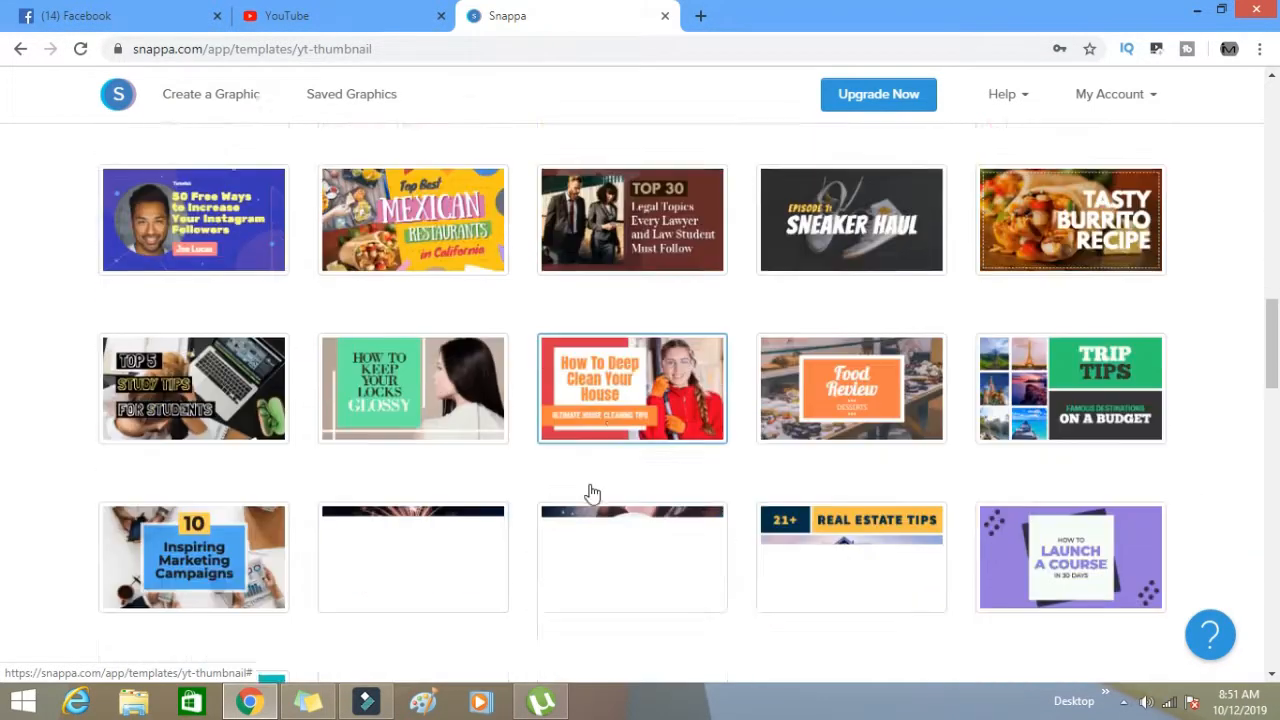
scroll(592, 493, "up", 8)
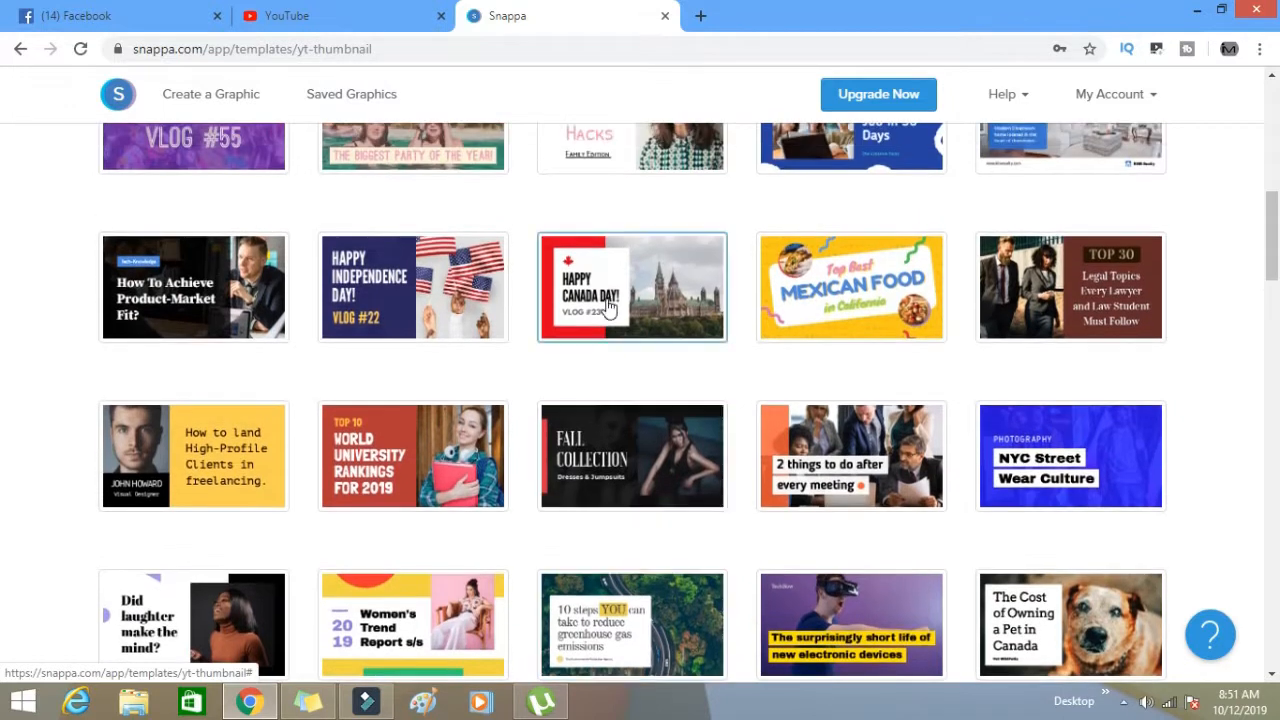
left_click(610, 308)
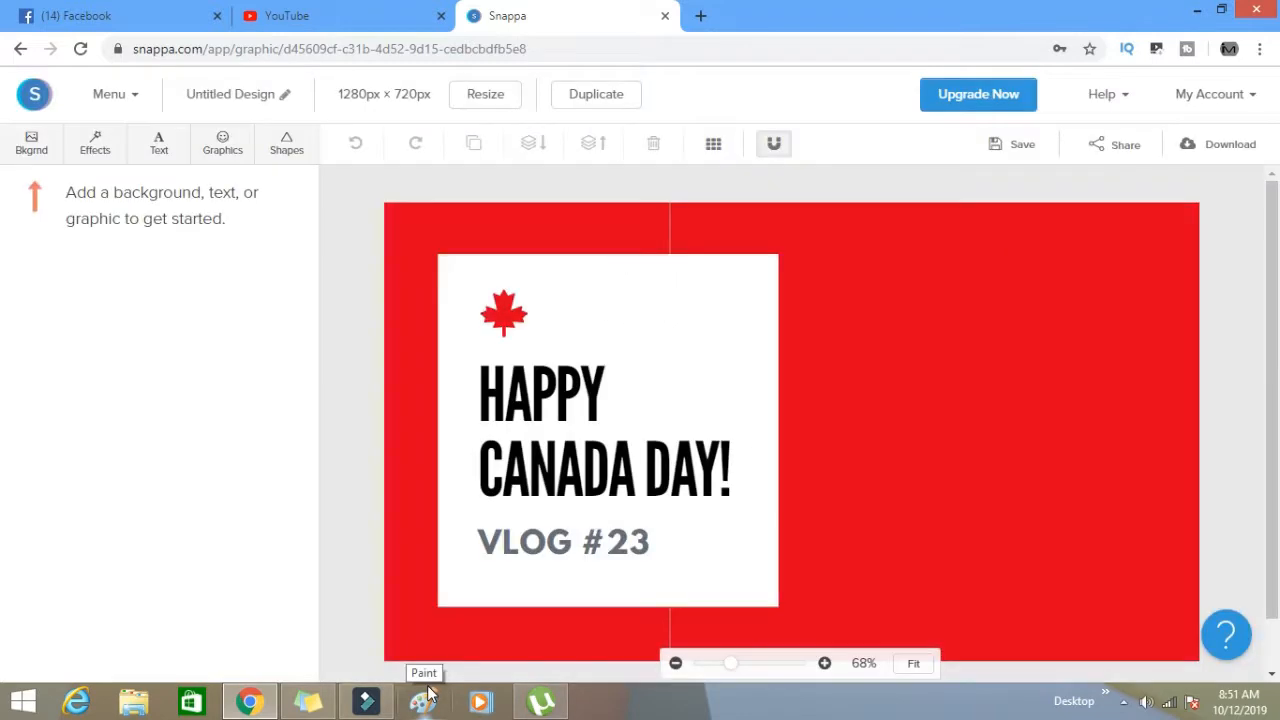
Replace the "HAPPY CANADA DAY!" headline with "Canadian Citizenship" on two lines
scroll(565, 473, "down", 1)
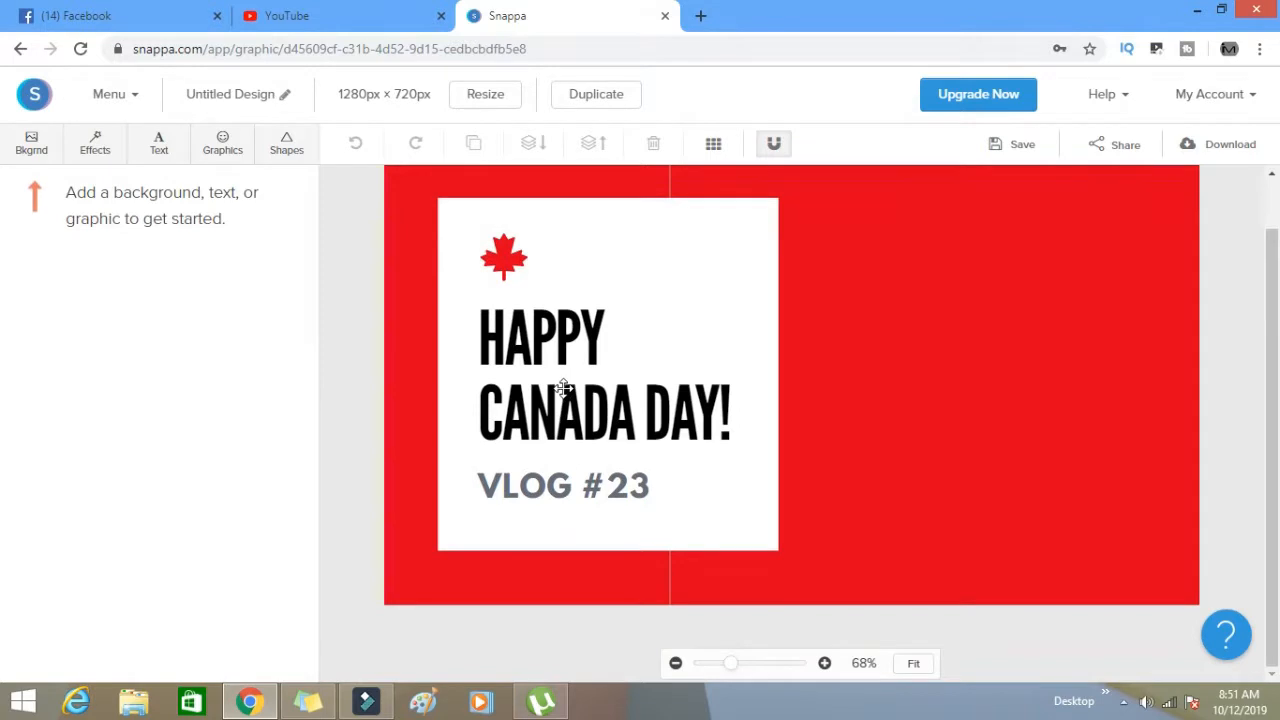
left_click(551, 353)
left_click(552, 415)
double_click(552, 415)
triple_click(556, 420)
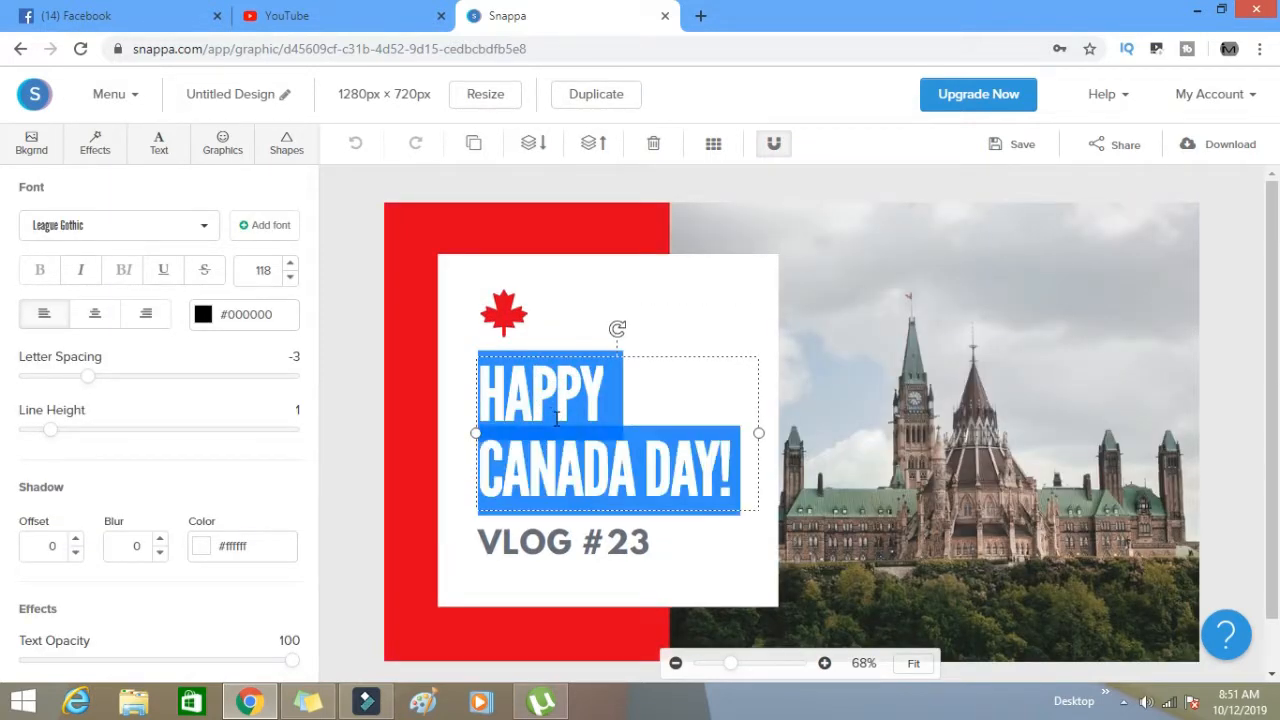
type("Canadian")
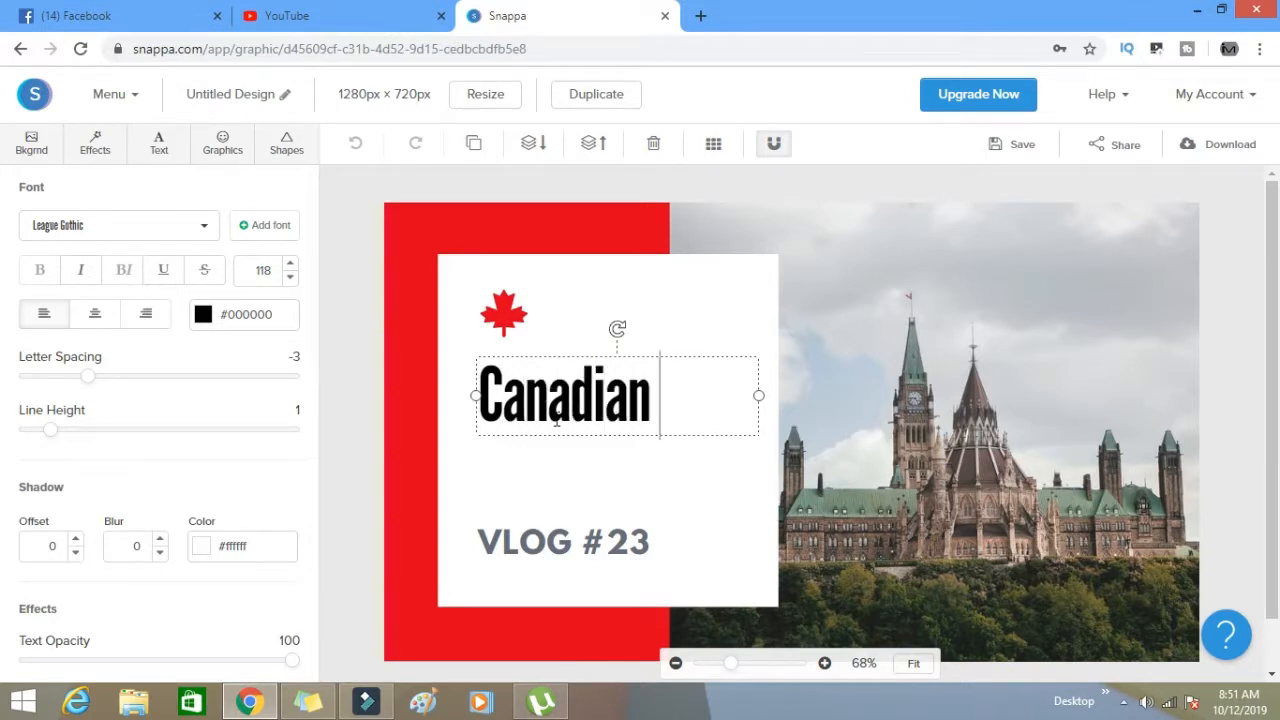
key("Return")
type("Citizensh")
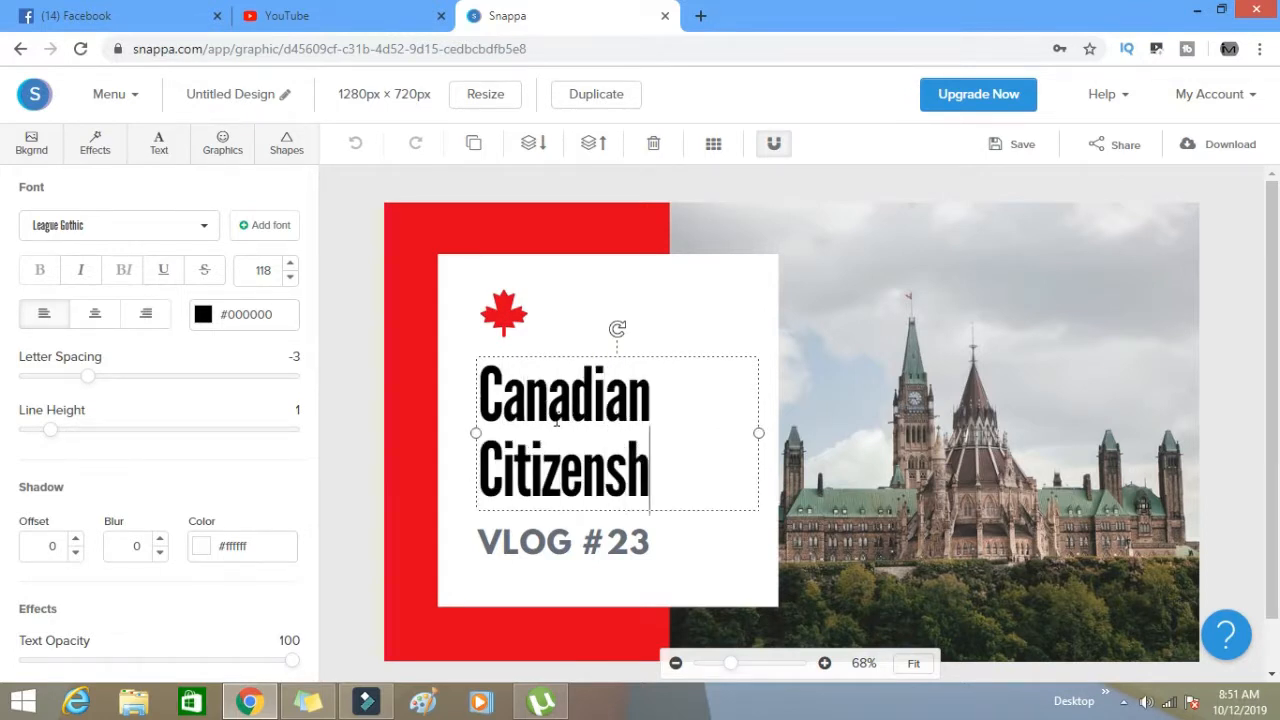
type("ip")
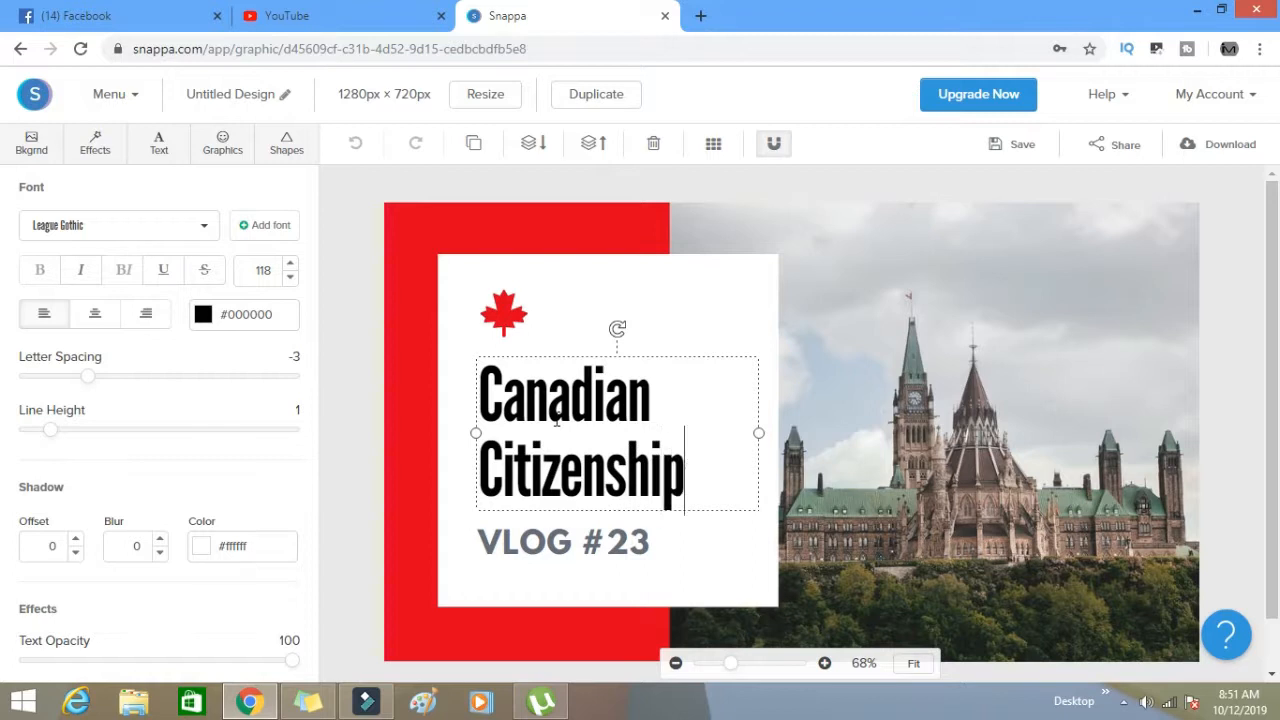
Replace the "VLOG #23" subtitle with "No Degree" and, on a second line, "No funds !!!!!!"
left_click(591, 557)
double_click(596, 546)
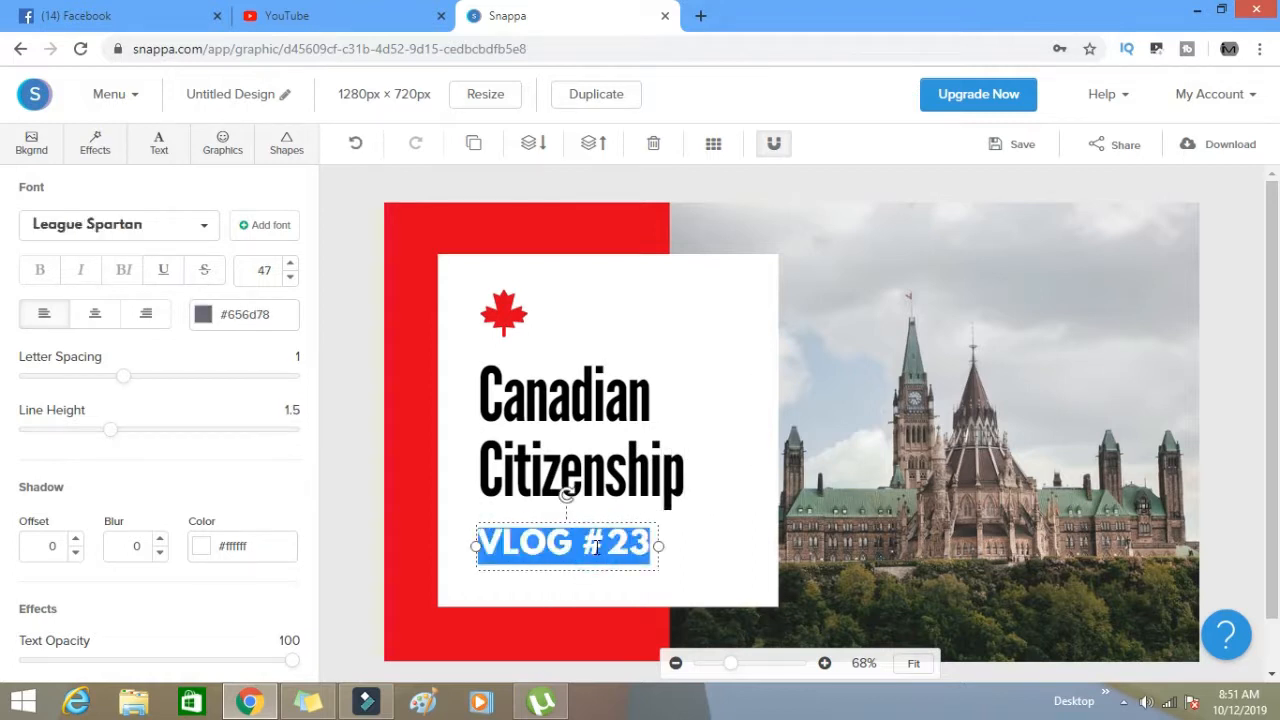
type("No ")
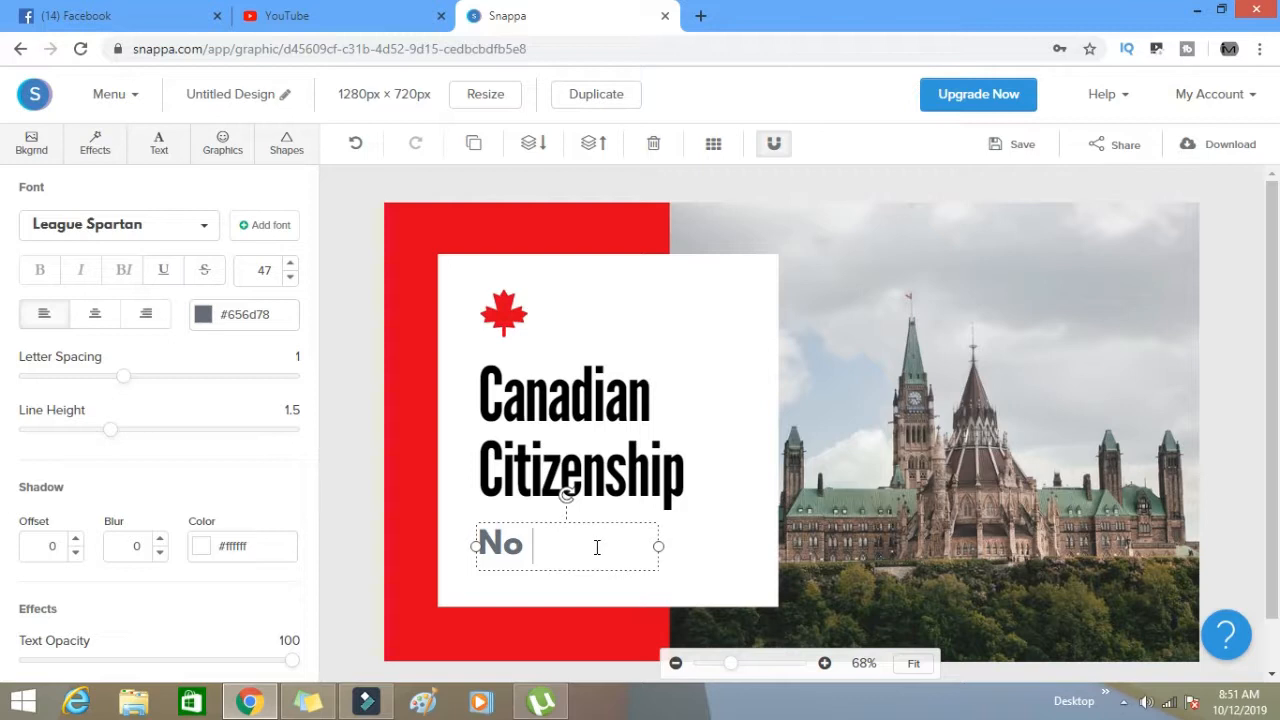
type("Degree")
key("Return")
type("No")
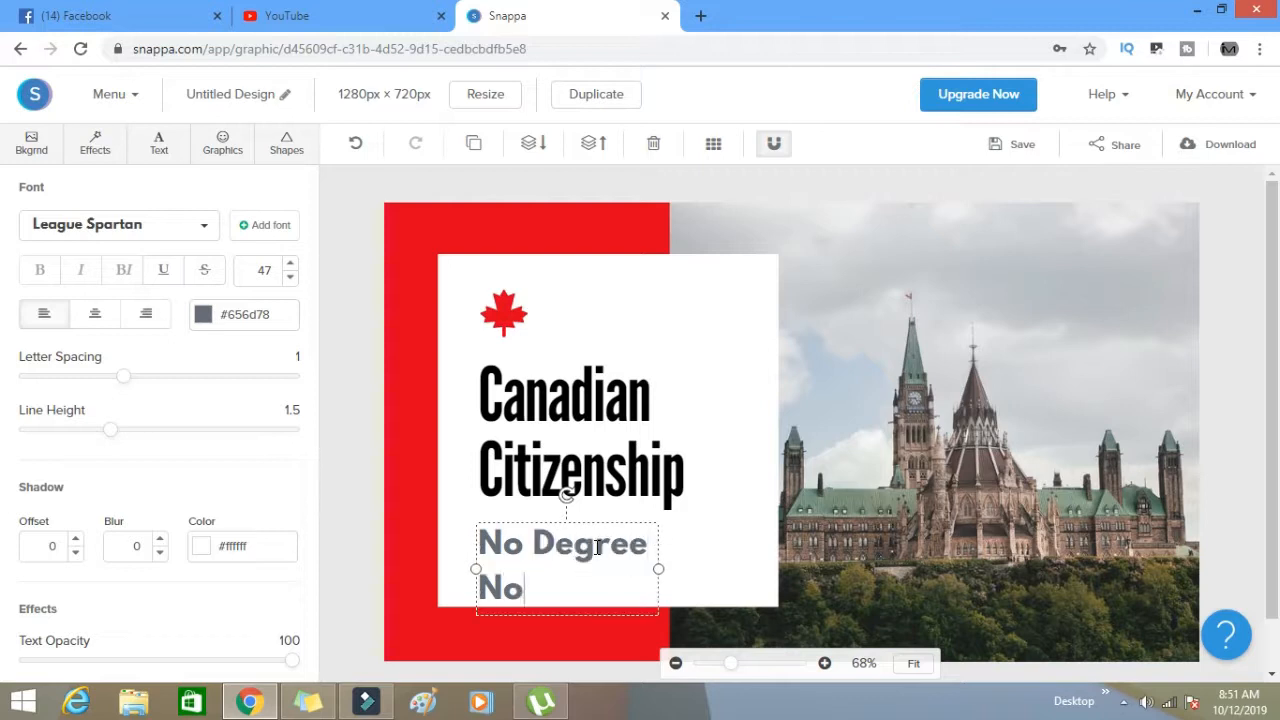
type(" funds")
key("BackSpace")
type("ds")
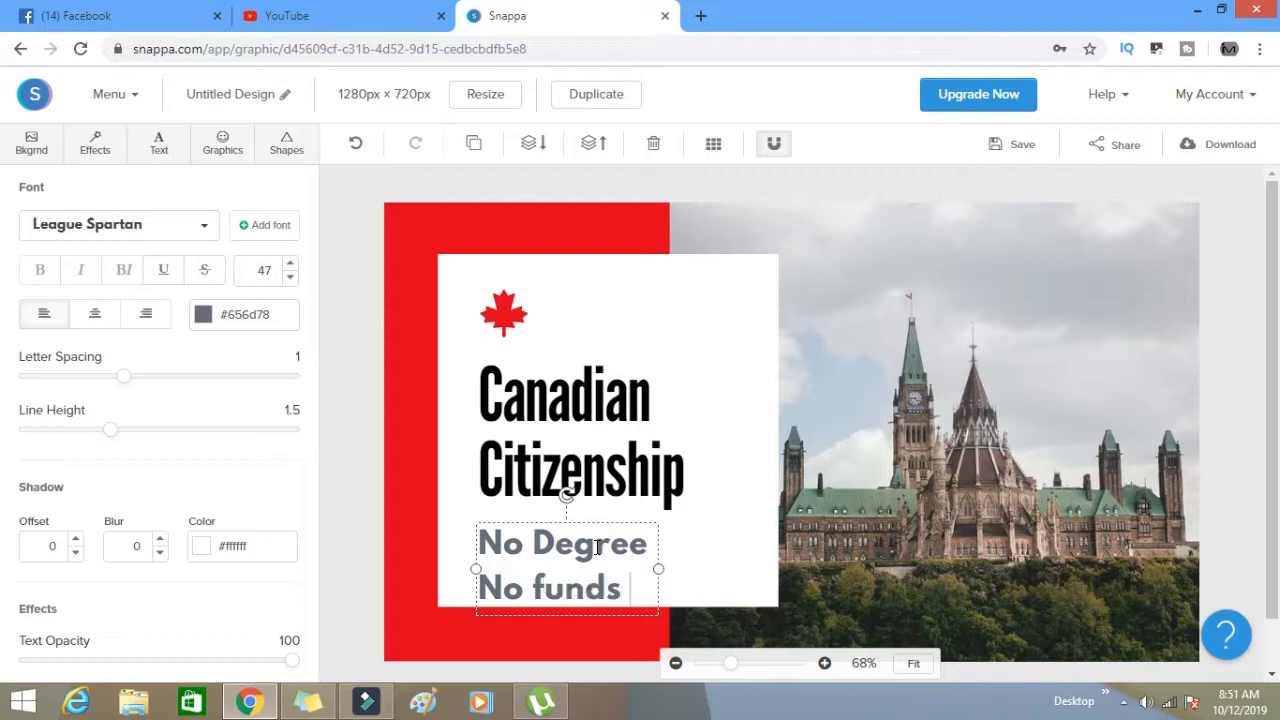
key("Return")
type("!!!!!!")
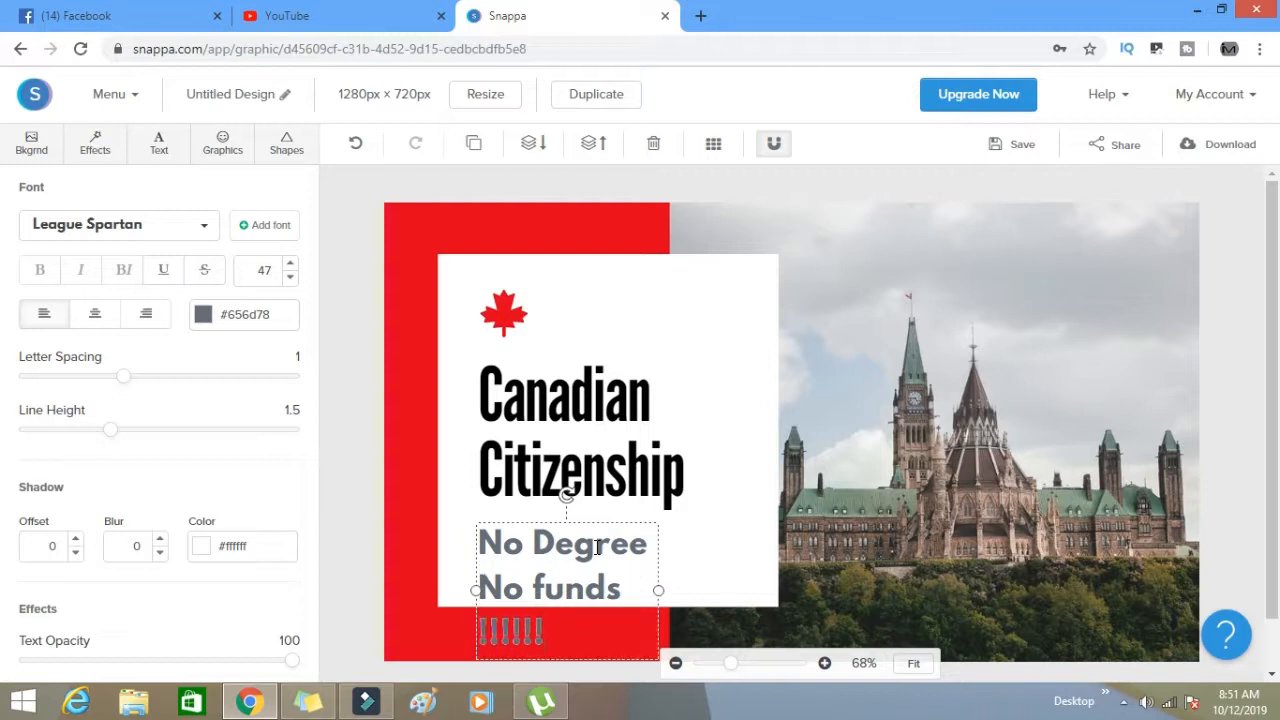
Widen the subtitle text box on both sides and fit the subtitle inside the white panel, shifting the panel slightly up and left
left_click_drag(476, 591, 411, 595)
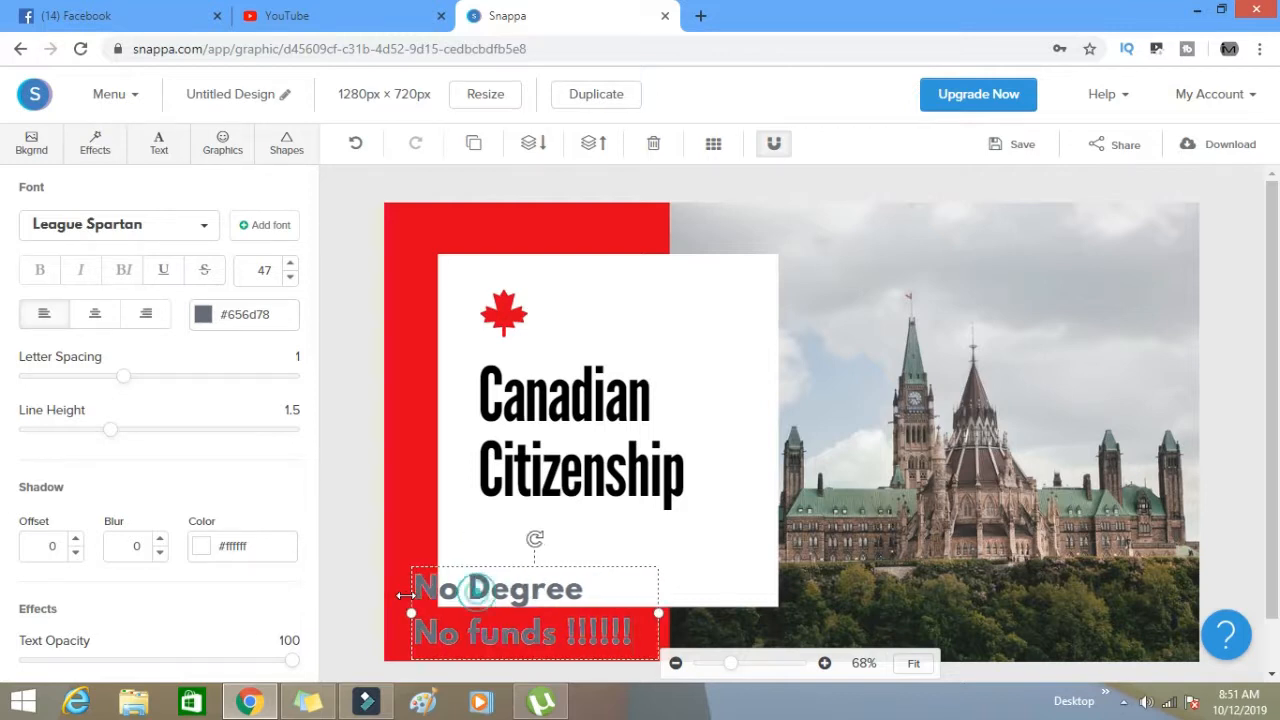
left_click_drag(731, 602, 818, 606)
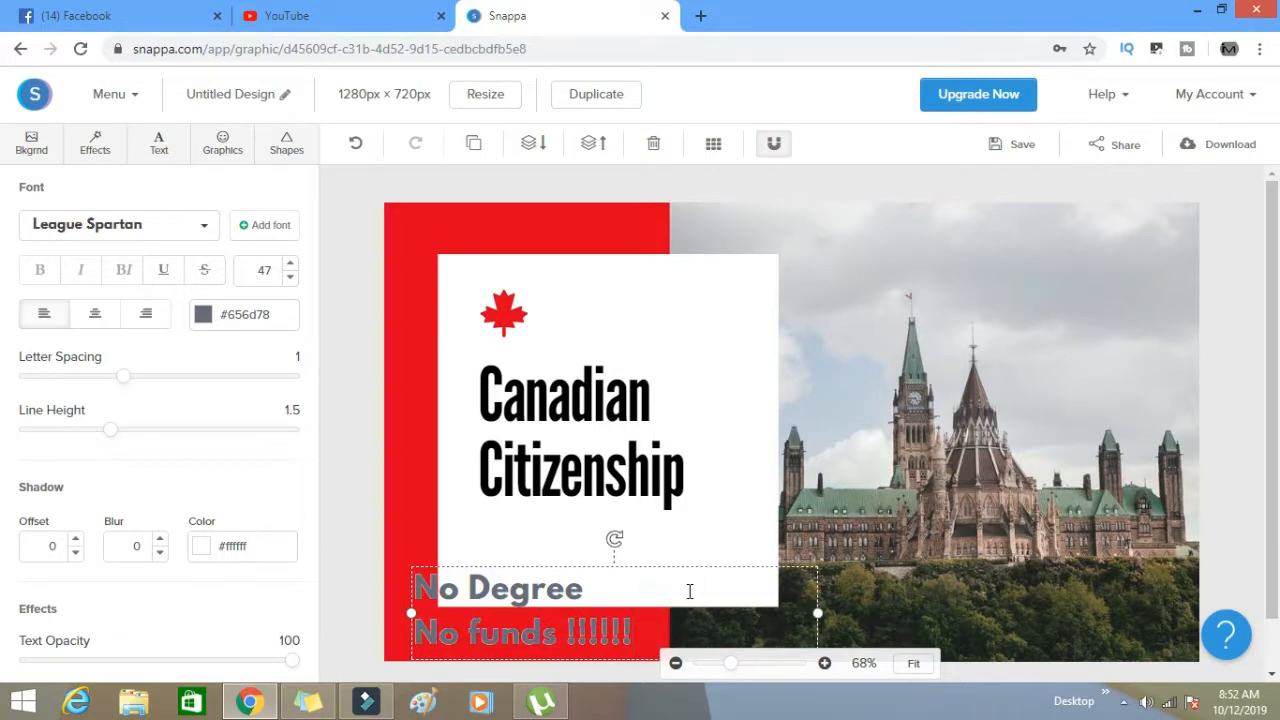
mouse_move(585, 558)
left_mouse_down()
mouse_move(597, 503)
mouse_move(567, 553)
left_mouse_up()
left_click_drag(512, 632, 543, 578)
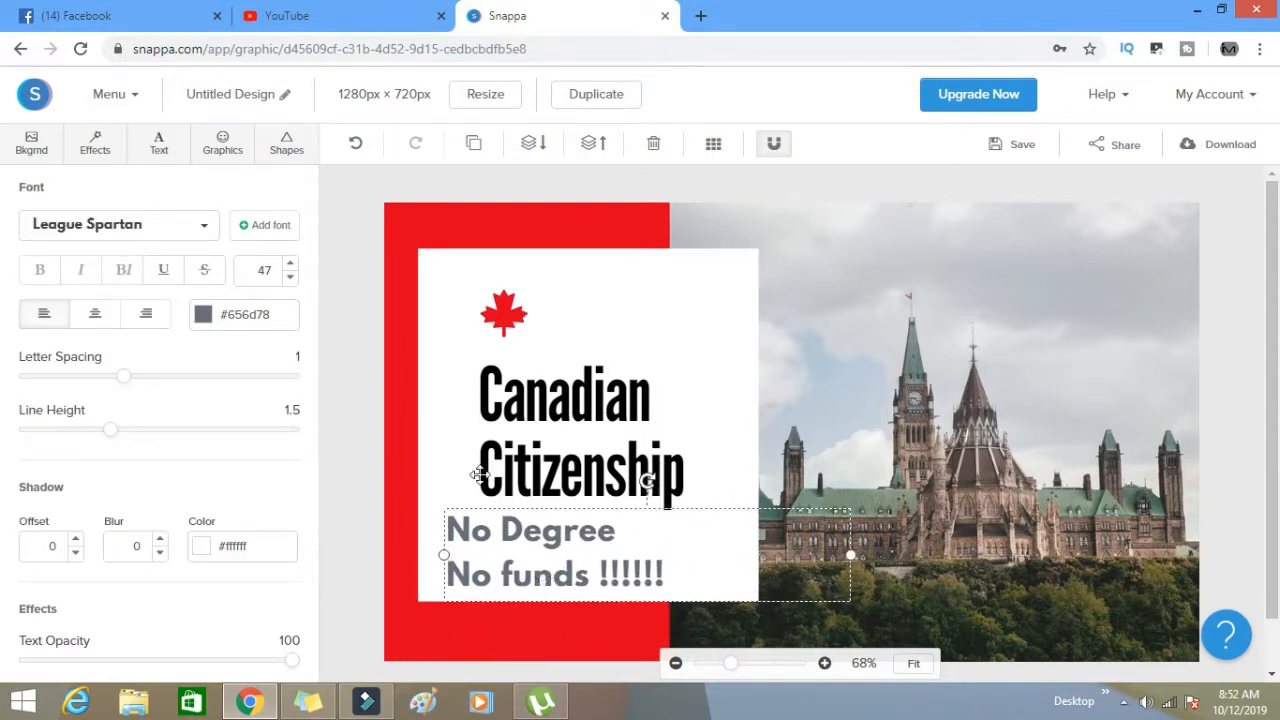
Raise the maple leaf, move the headline up and left beneath it, and raise the subtitle to sit just under the headline
left_click(476, 339)
left_click_drag(508, 322, 507, 283)
left_click_drag(528, 386, 498, 342)
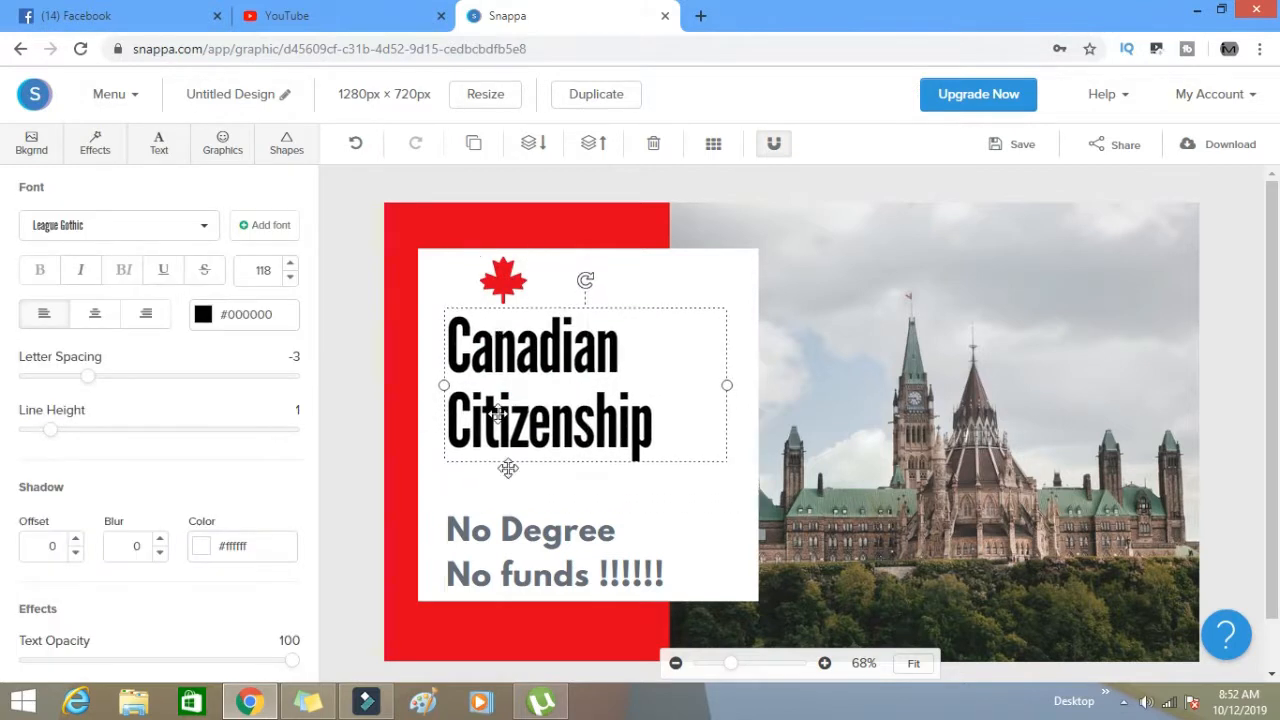
left_click_drag(517, 533, 518, 503)
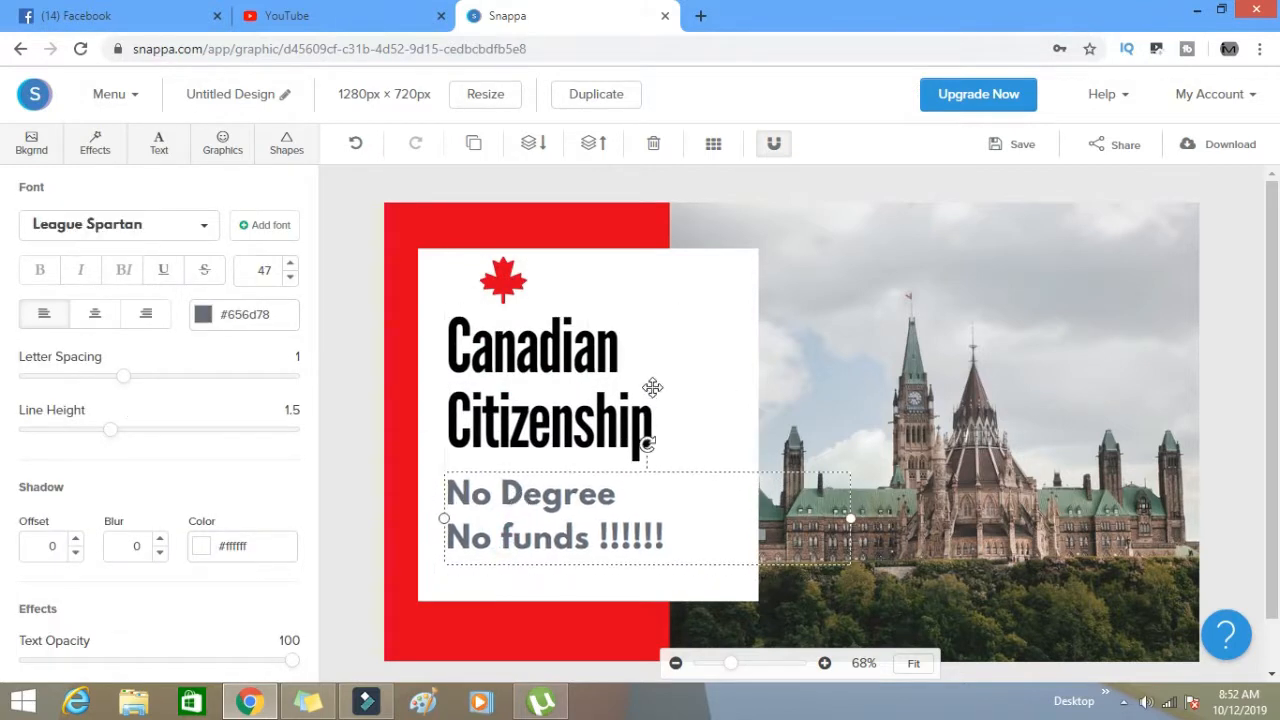
left_click(764, 345)
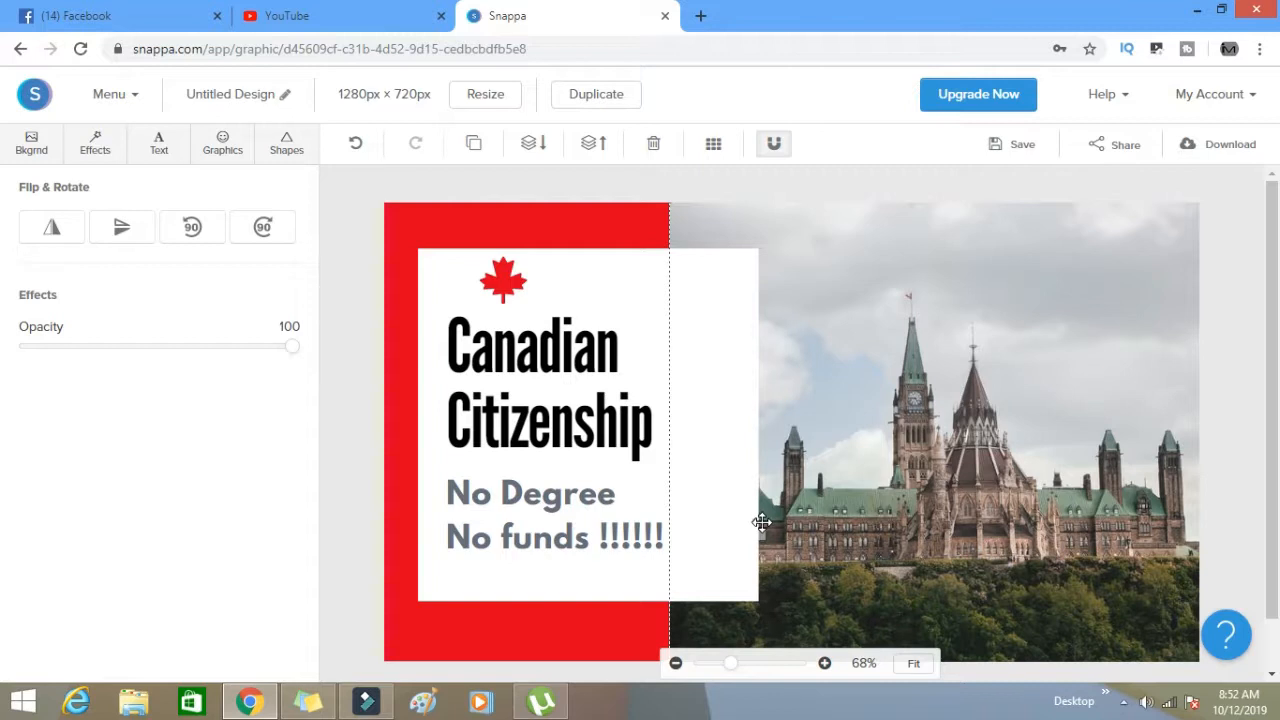
Return to the YouTube thumbnail templates and open the "How To Get Insta-worthy Travel Snaps" template
left_click(19, 52)
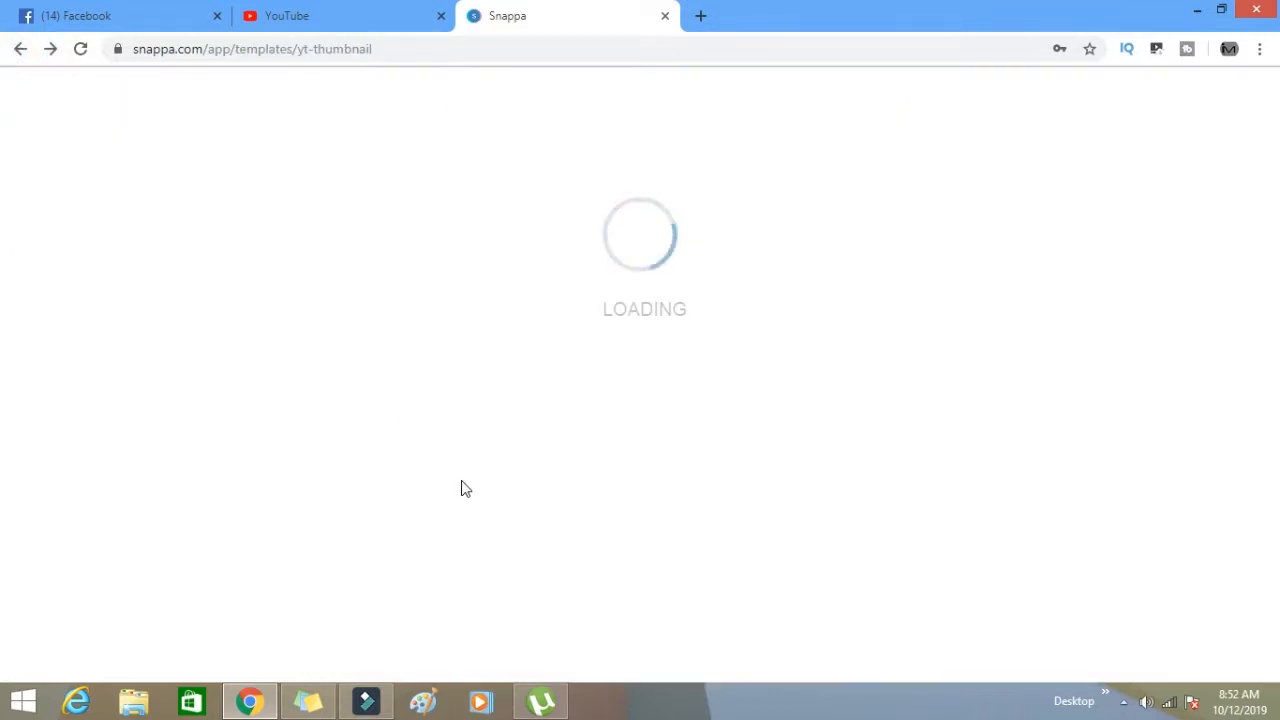
scroll(460, 489, "down", 3)
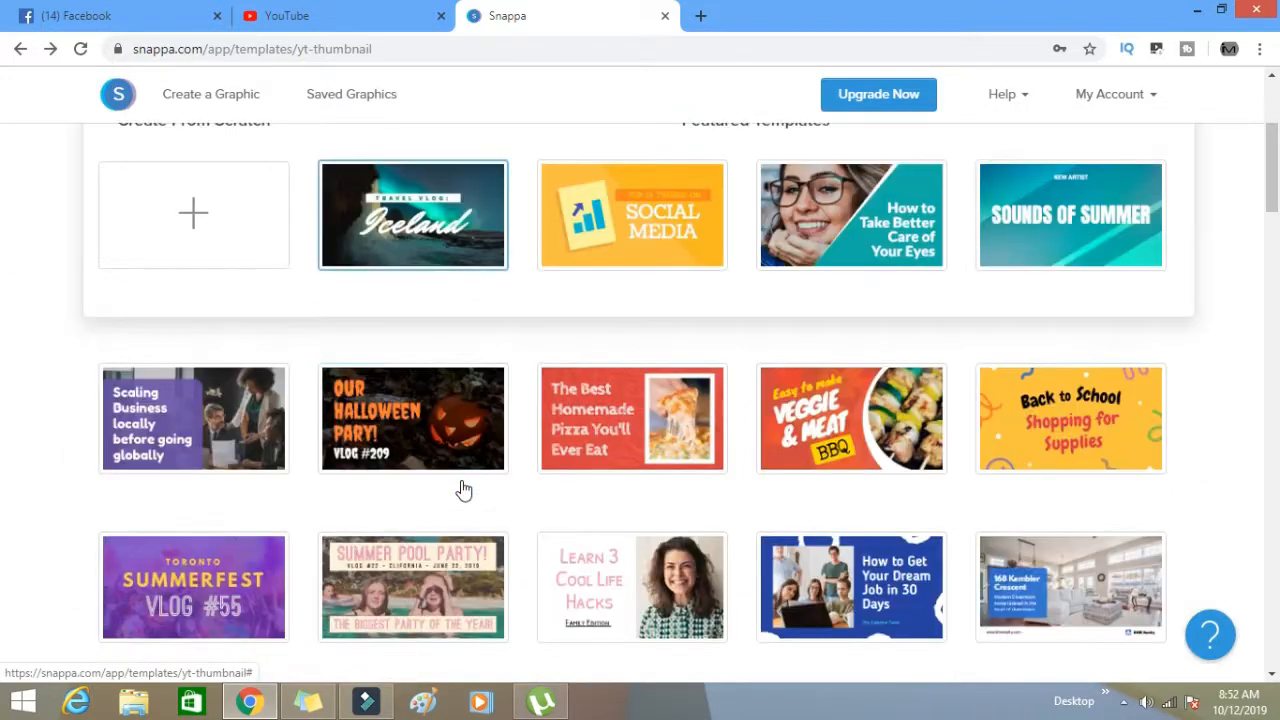
scroll(466, 511, "down", 7)
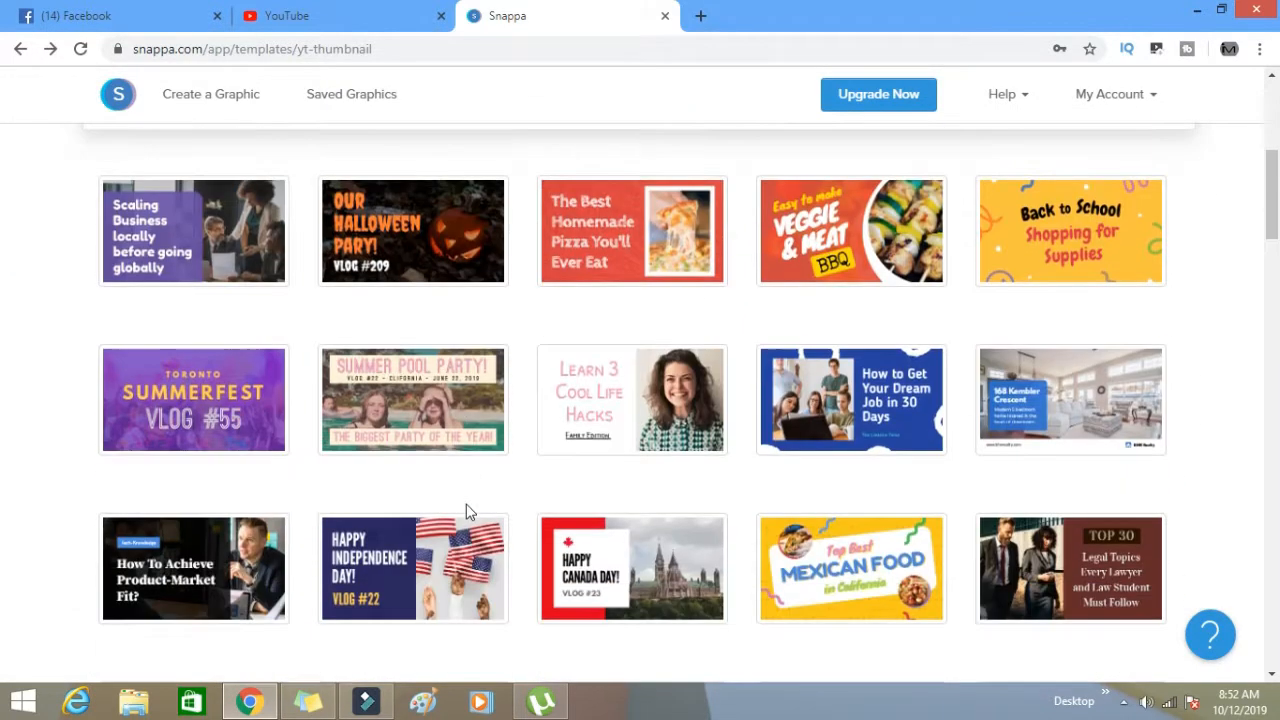
scroll(466, 511, "down", 10)
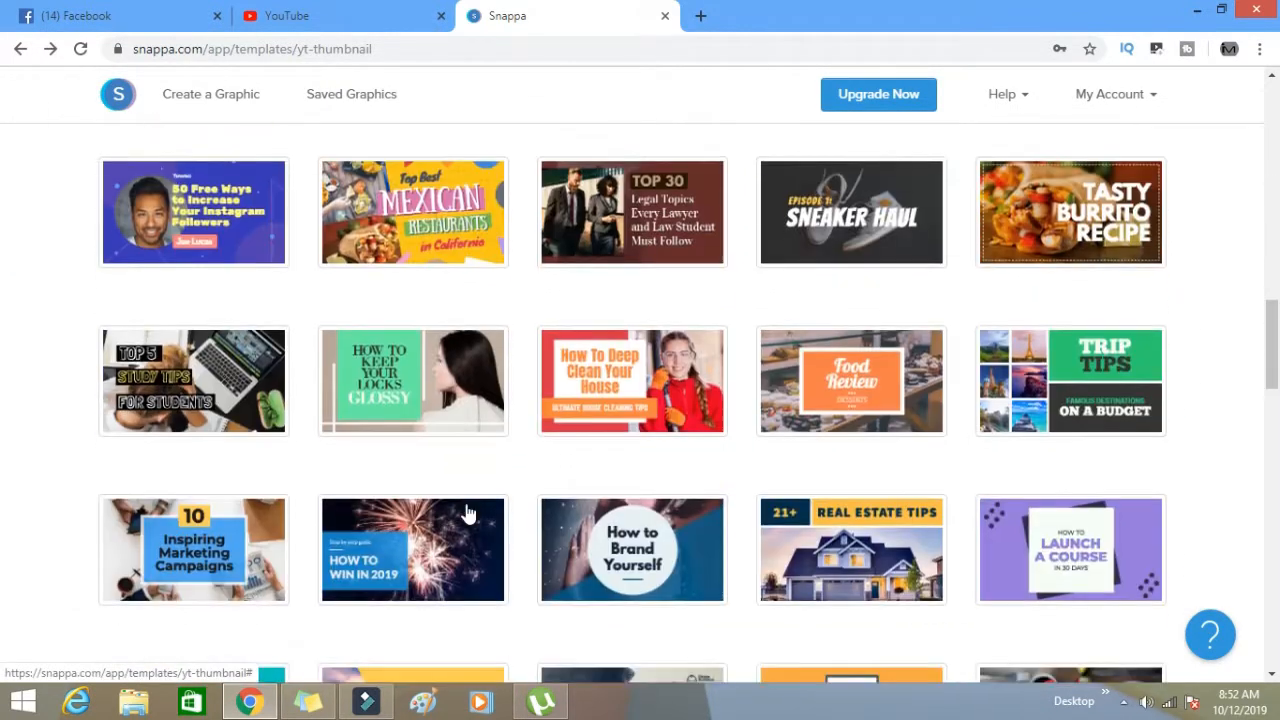
scroll(466, 511, "down", 2)
scroll(851, 300, "up", 2)
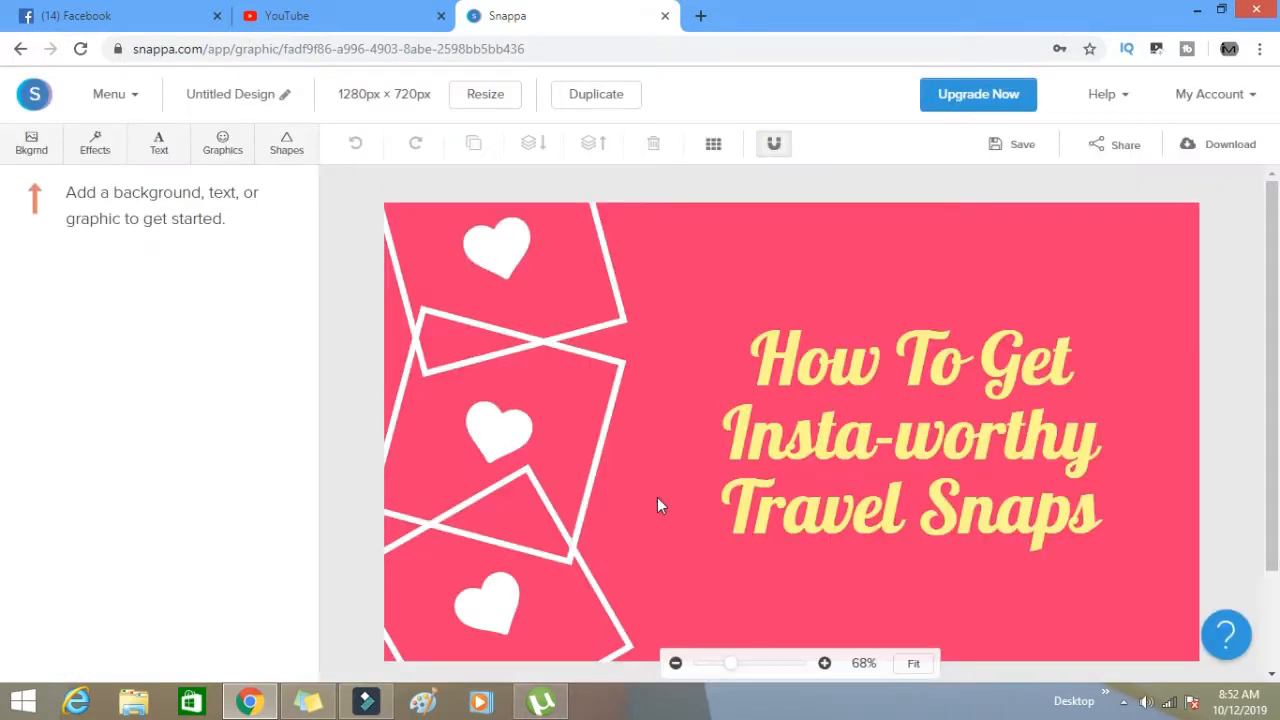
Change the headline to read "How To make Thumbnails in two minutes"
left_click(826, 425)
left_click(828, 430)
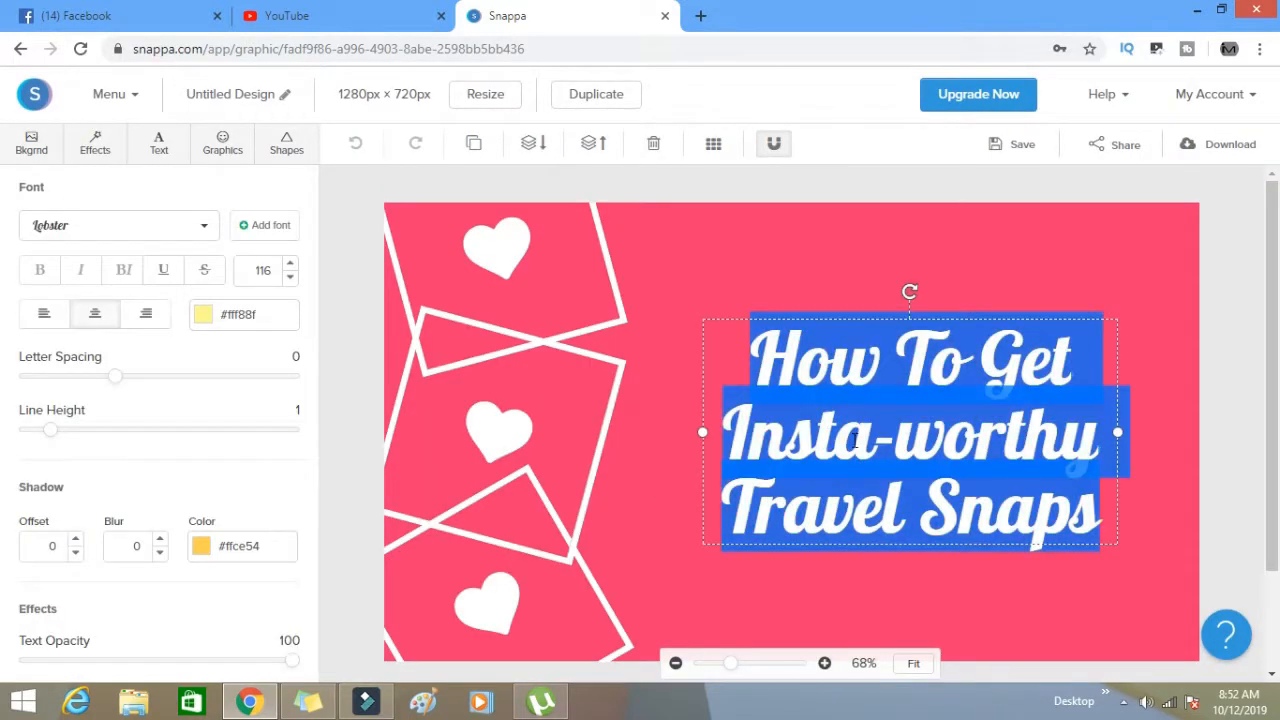
left_click(853, 398)
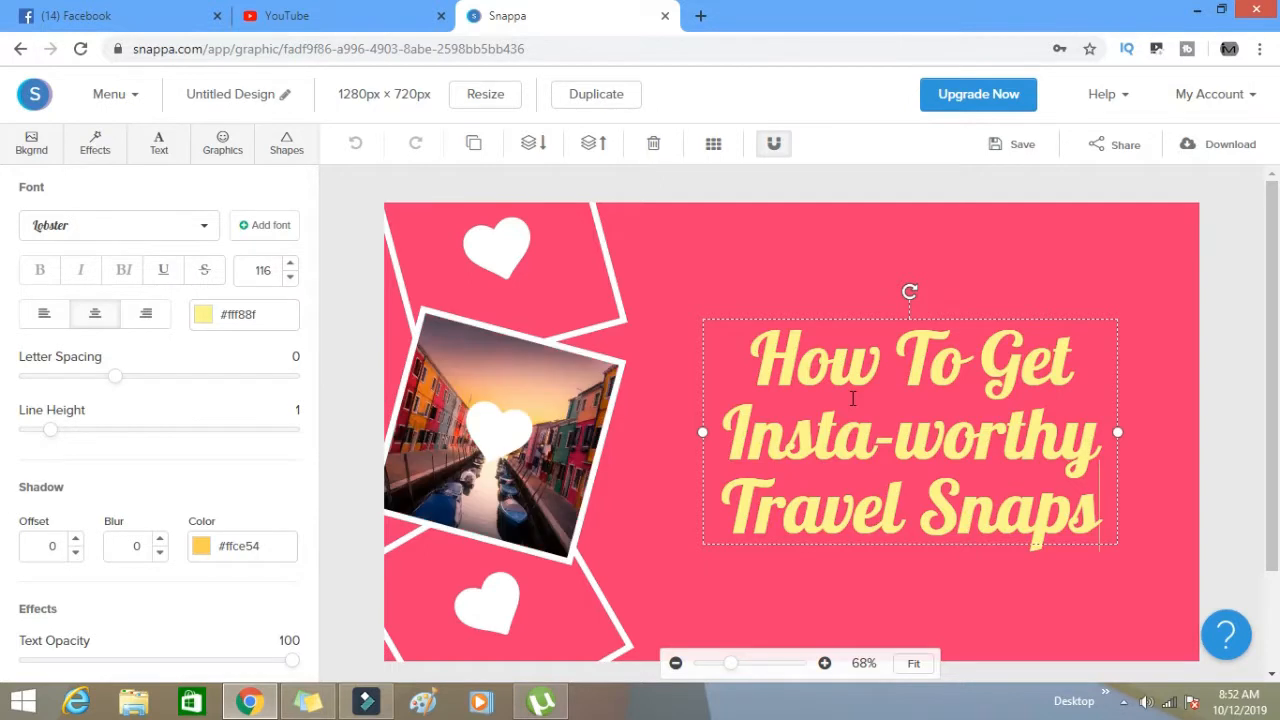
key("BackSpace")
key("BackSpace")
key("BackSpace")
key("BackSpace")
key("BackSpace")
key("BackSpace")
key("BackSpace")
key("BackSpace")
key("BackSpace")
key("BackSpace")
key("BackSpace")
key("BackSpace")
key("BackSpace")
key("BackSpace")
key("BackSpace")
key("BackSpace")
key("BackSpace")
key("BackSpace")
key("BackSpace")
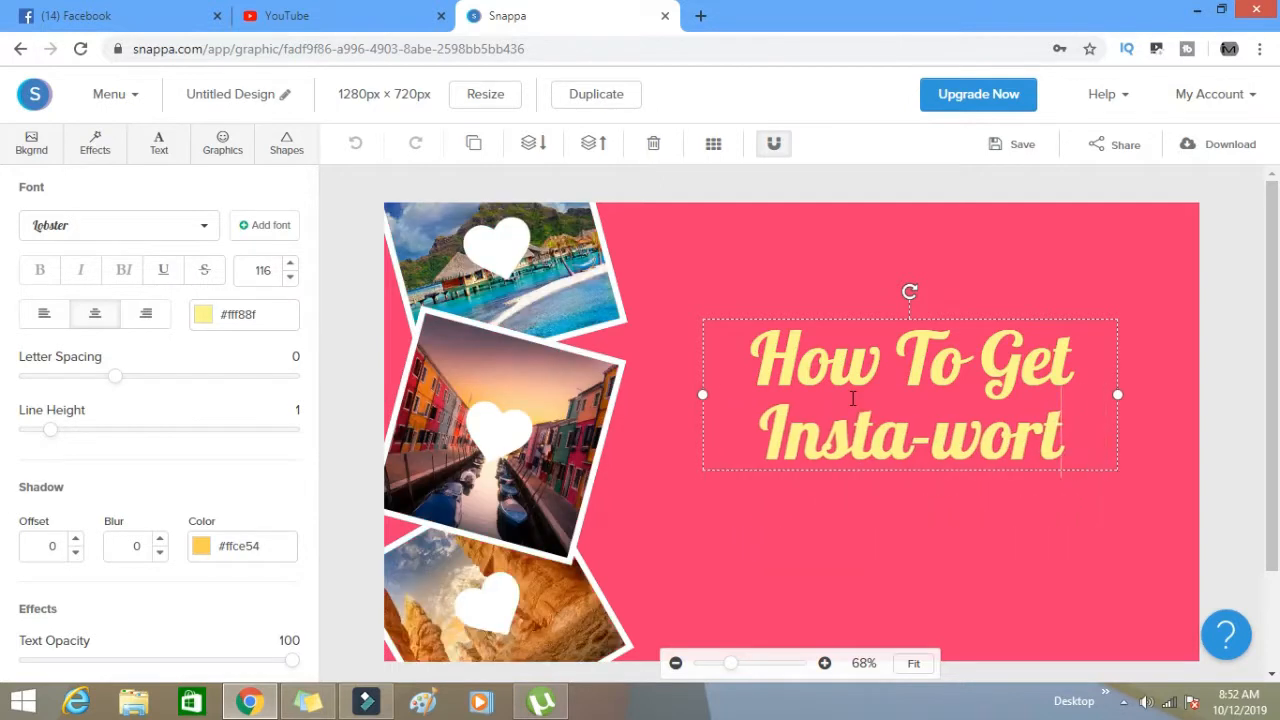
key("BackSpace")
key("BackSpace")
key("BackSpace")
key("BackSpace")
key("BackSpace")
key("BackSpace")
key("BackSpace")
key("BackSpace")
key("BackSpace")
key("BackSpace")
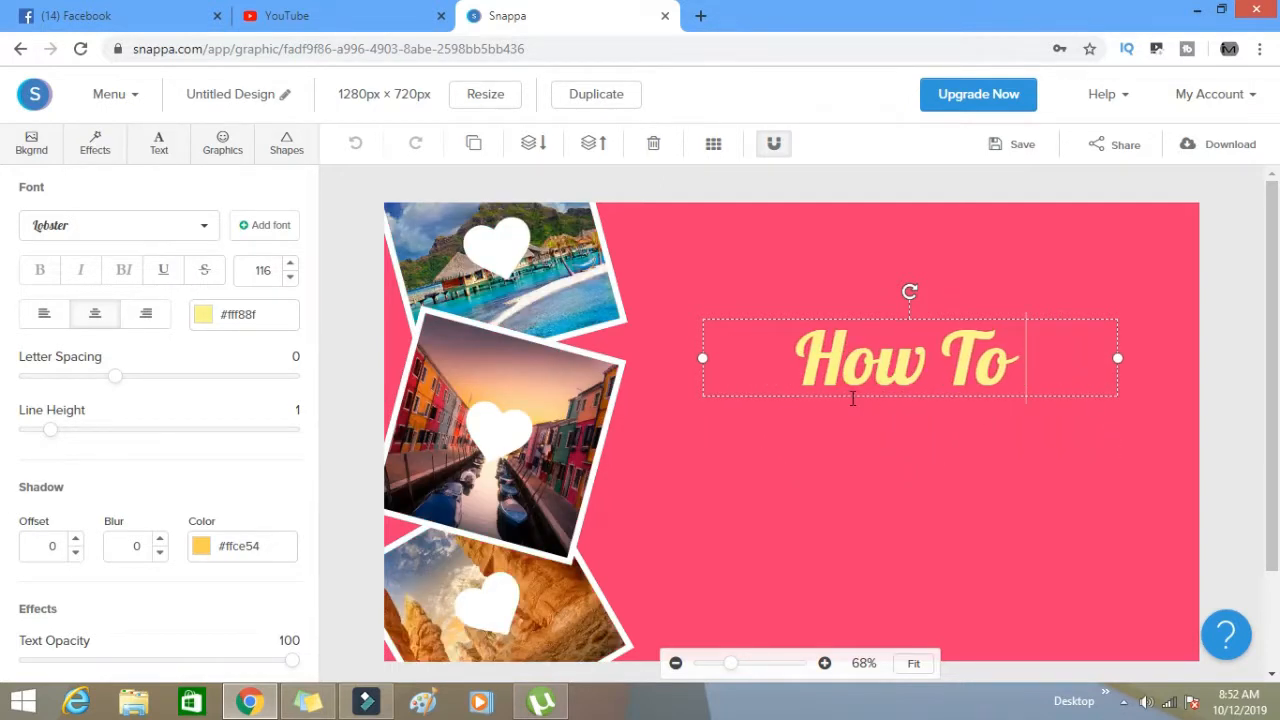
type("make T")
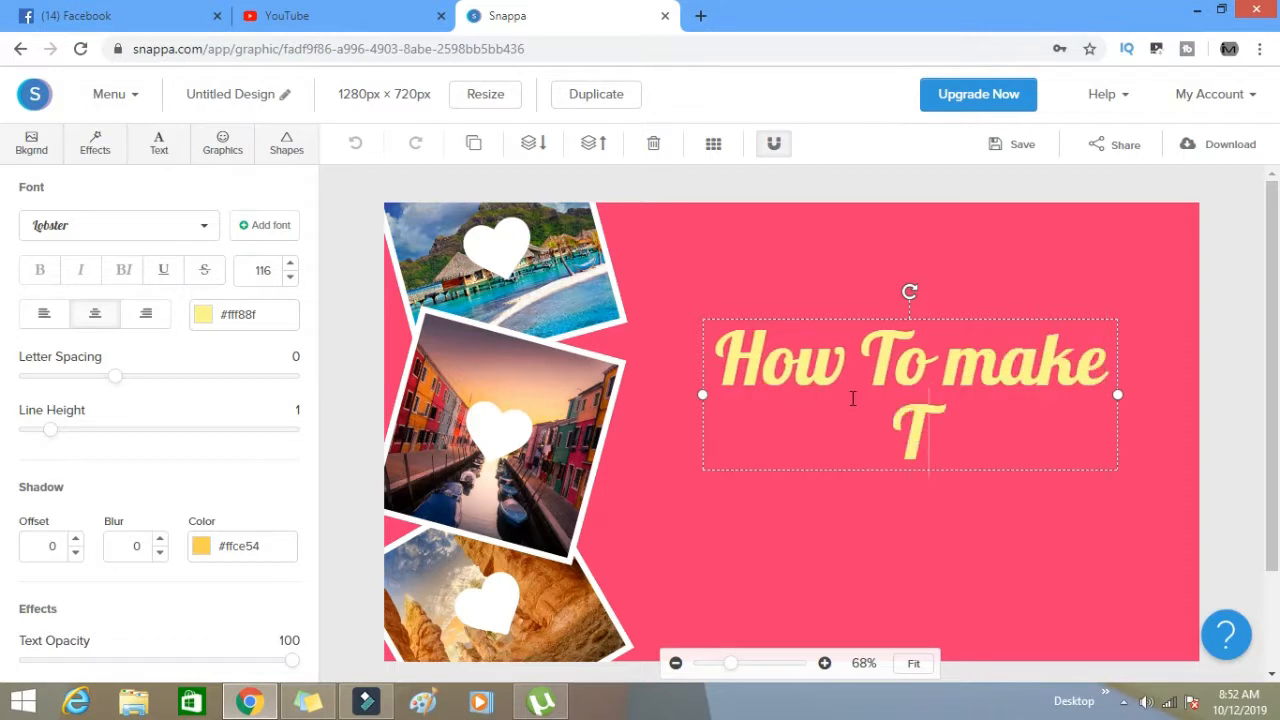
type("humb")
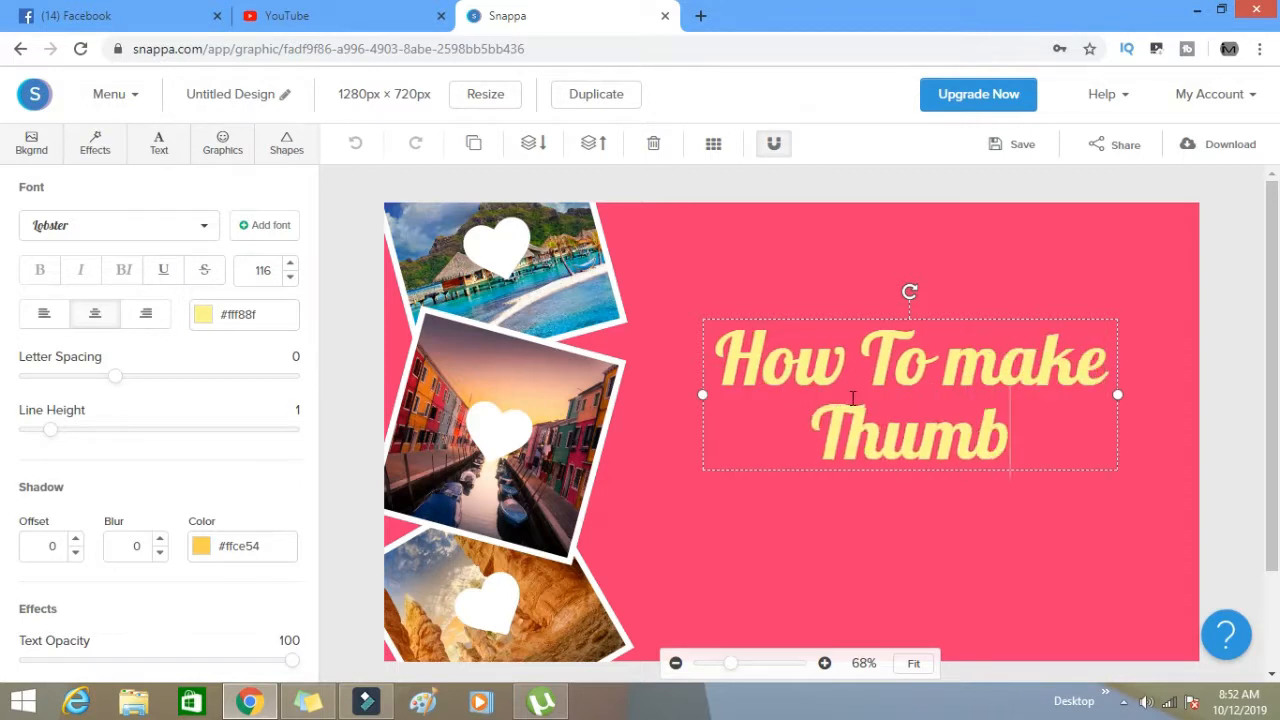
type("nails ")
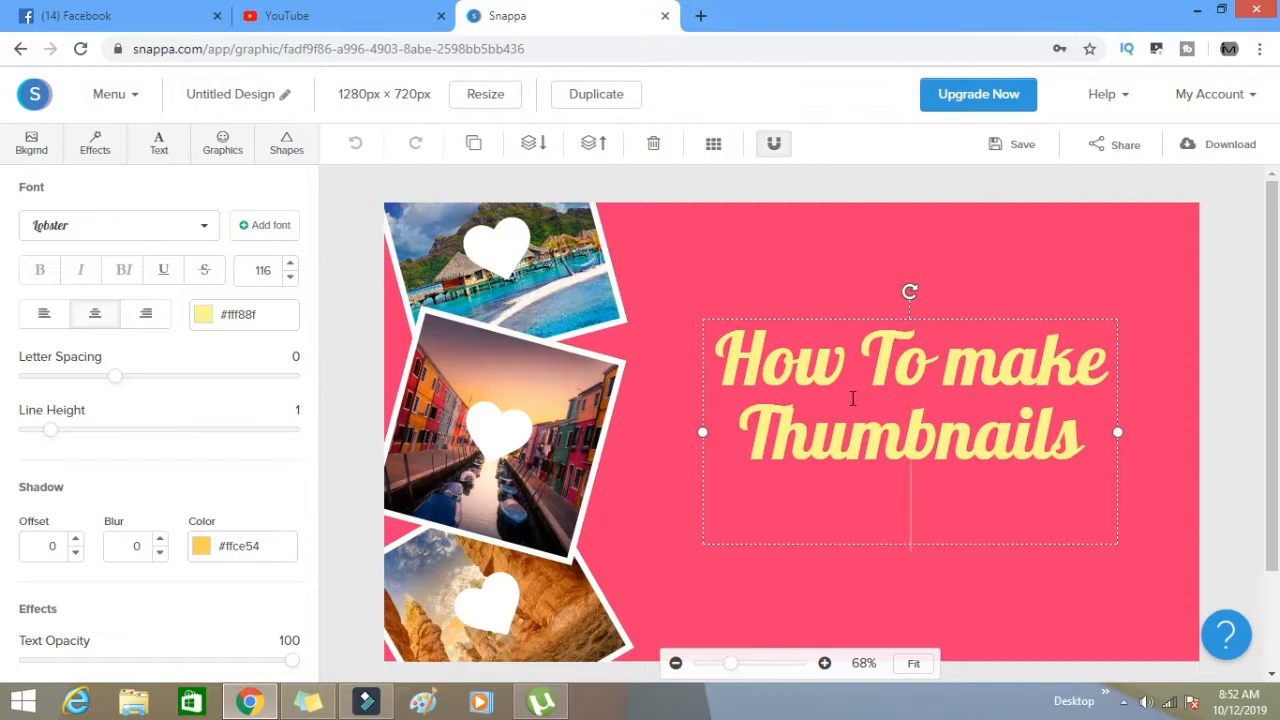
type("in two minutes")
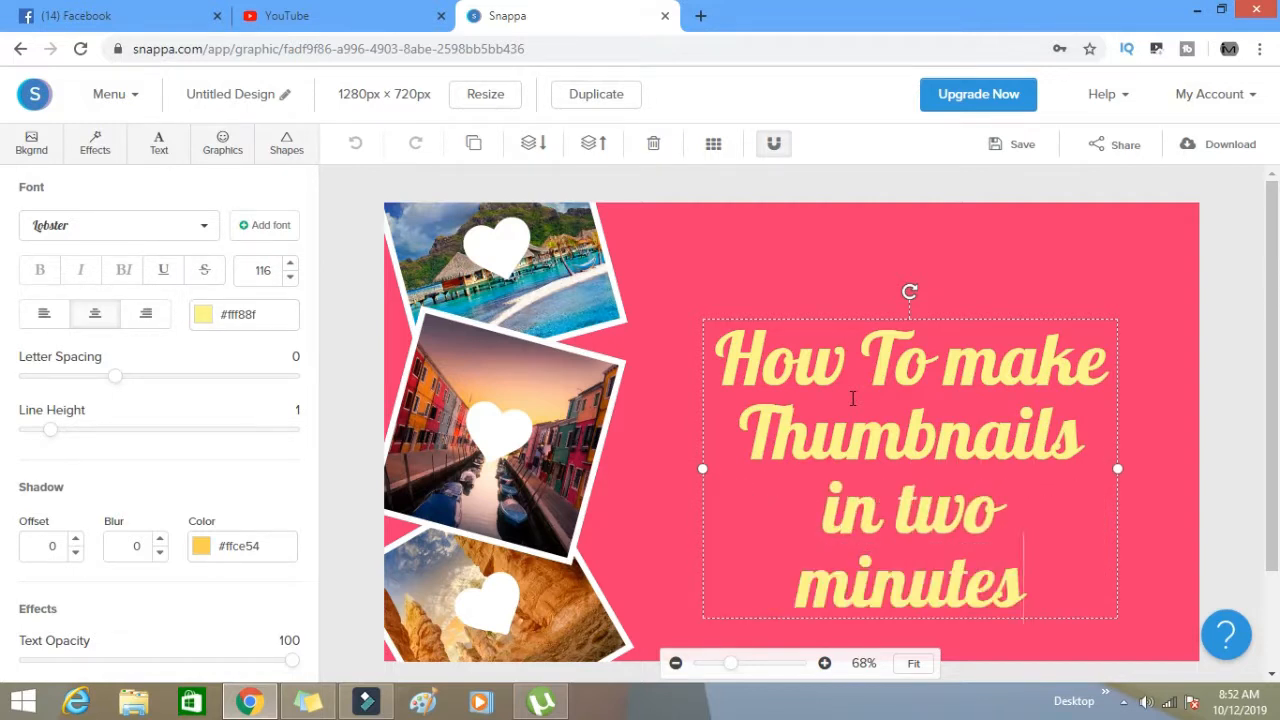
Widen the headline text box to the left and add a new last line reading "For Free!!!"
left_click_drag(702, 471, 665, 505)
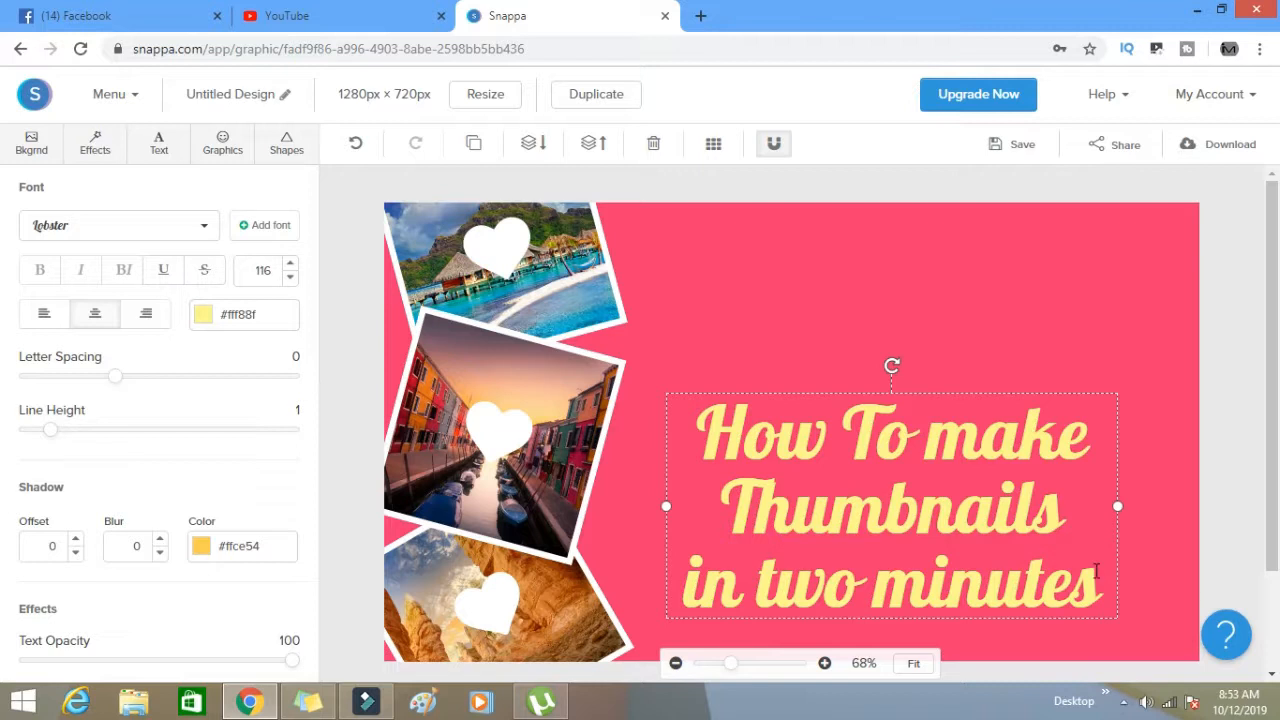
key("Return")
type("Fo")
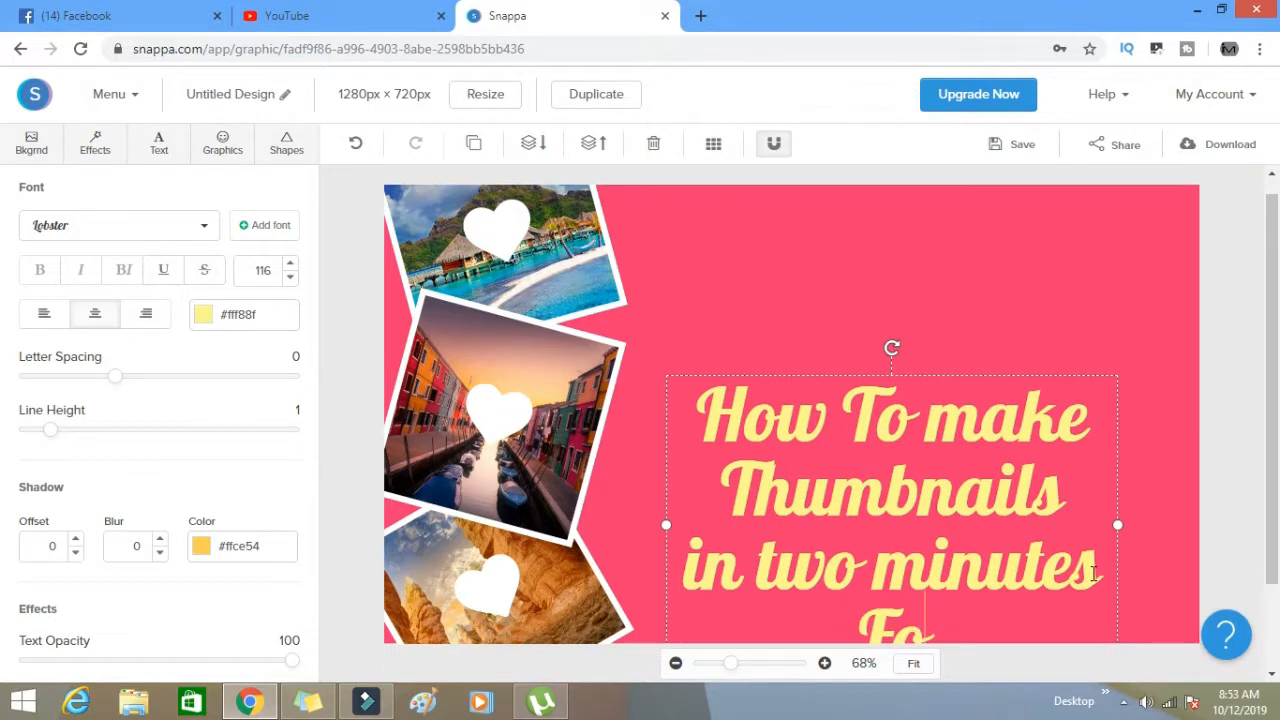
type("r Free")
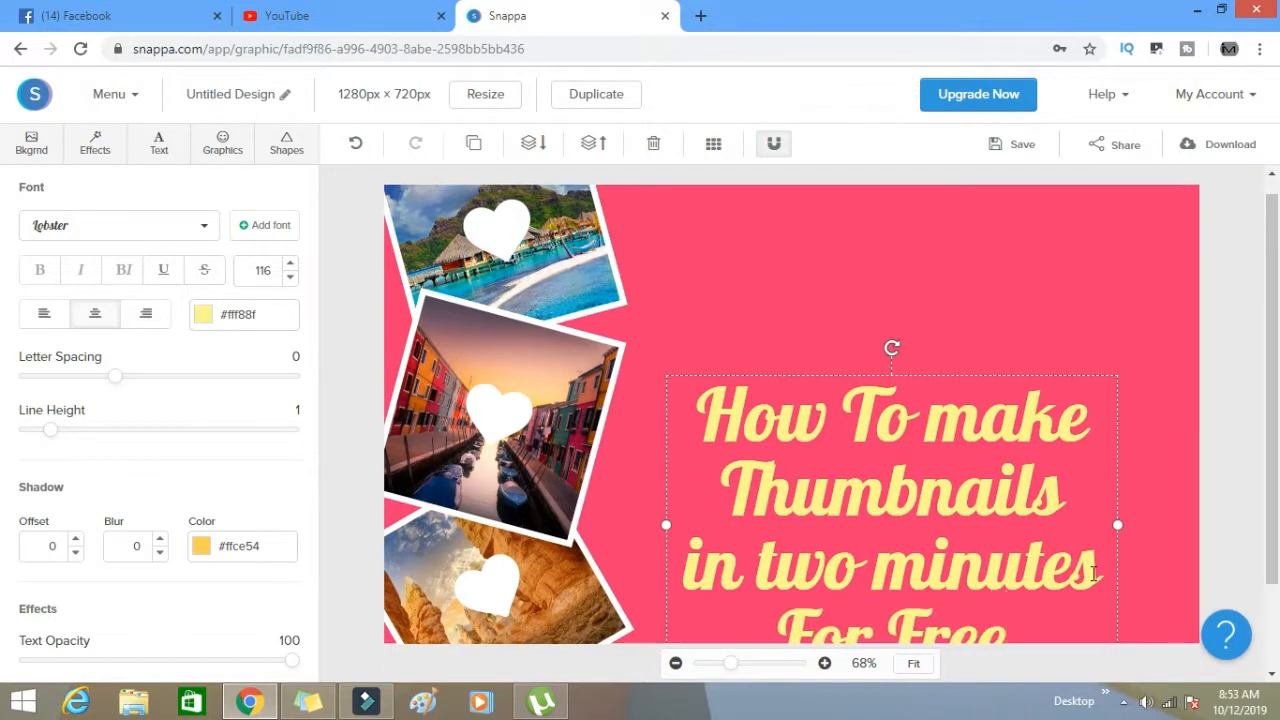
type("!!!")
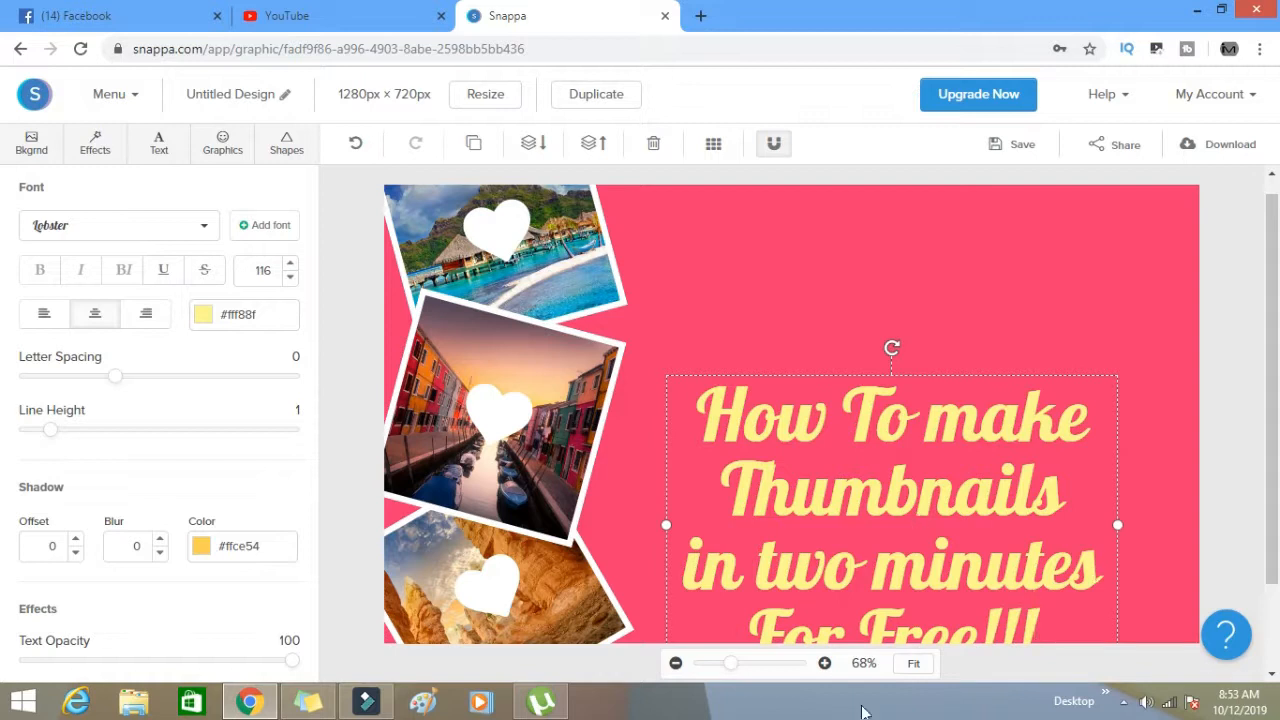
Move the four-line headline up so that it fits fully on the canvas, and deselect it
left_click(881, 515)
left_click(846, 278)
left_click_drag(840, 470, 840, 310)
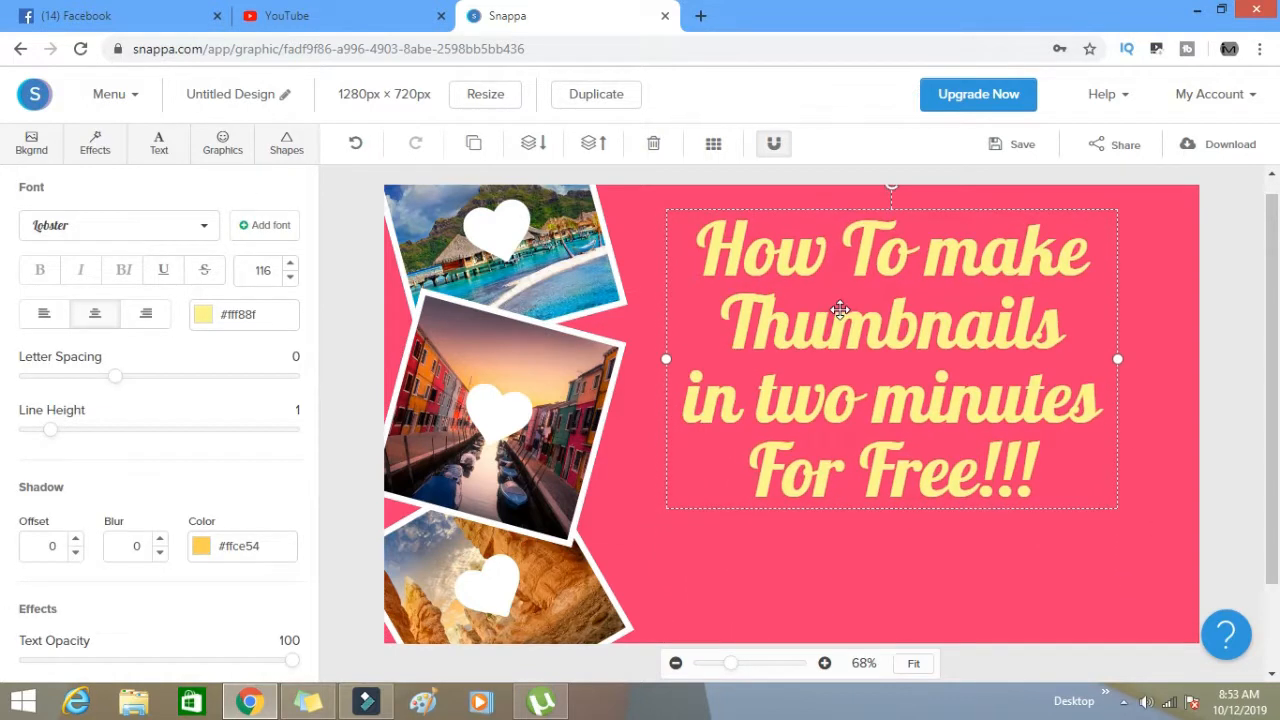
left_click(505, 432)
left_click(608, 525)
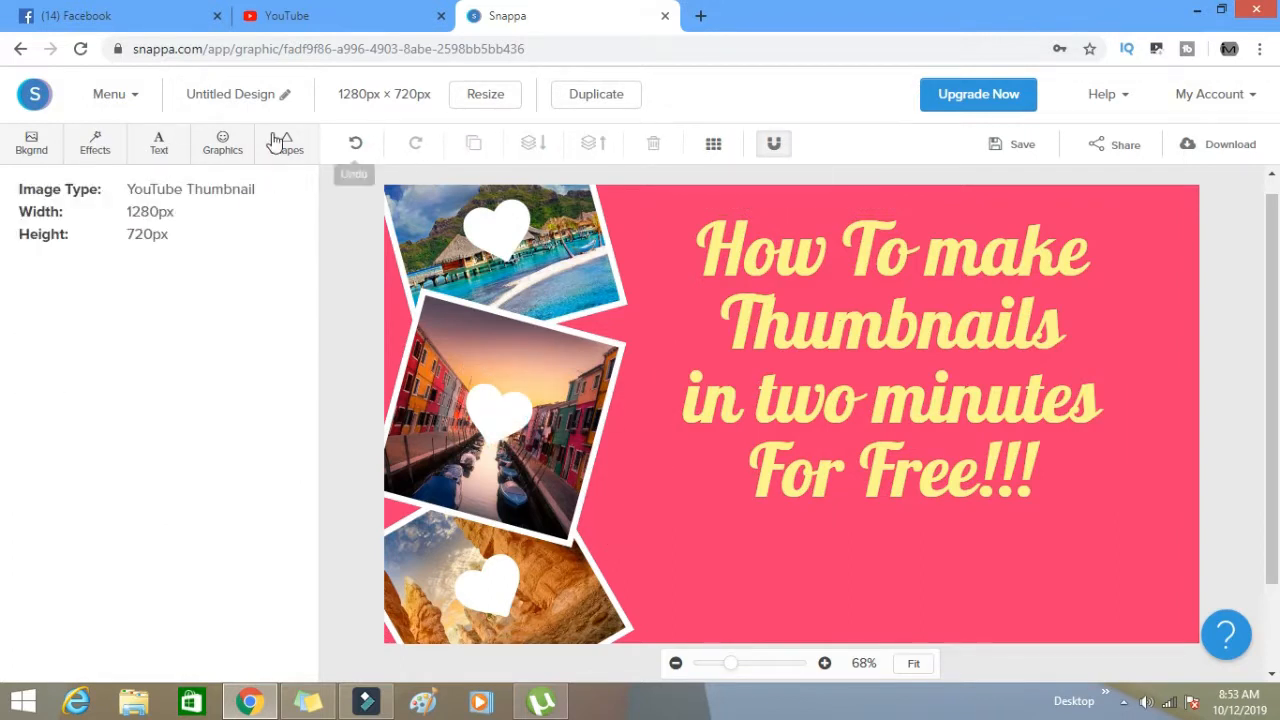
Upload an image from the Thumbnails folder in Creater Studio to the graphics uploads
left_click(240, 152)
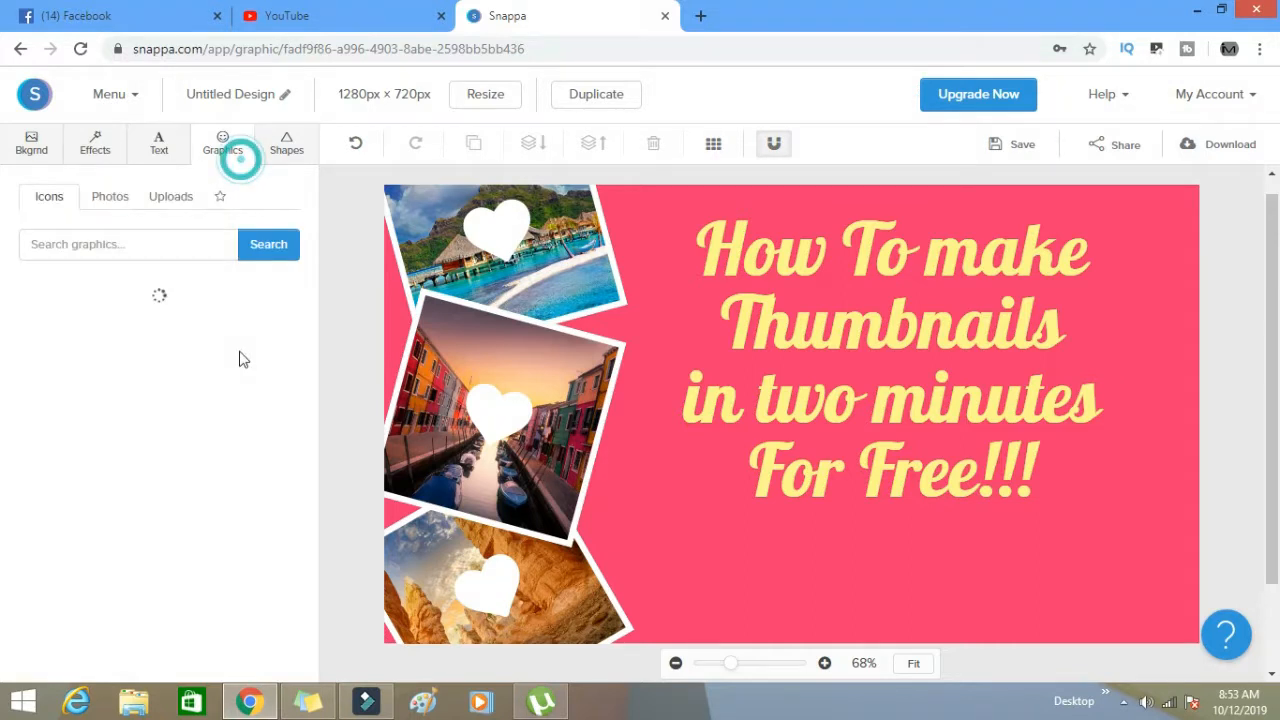
left_click(170, 196)
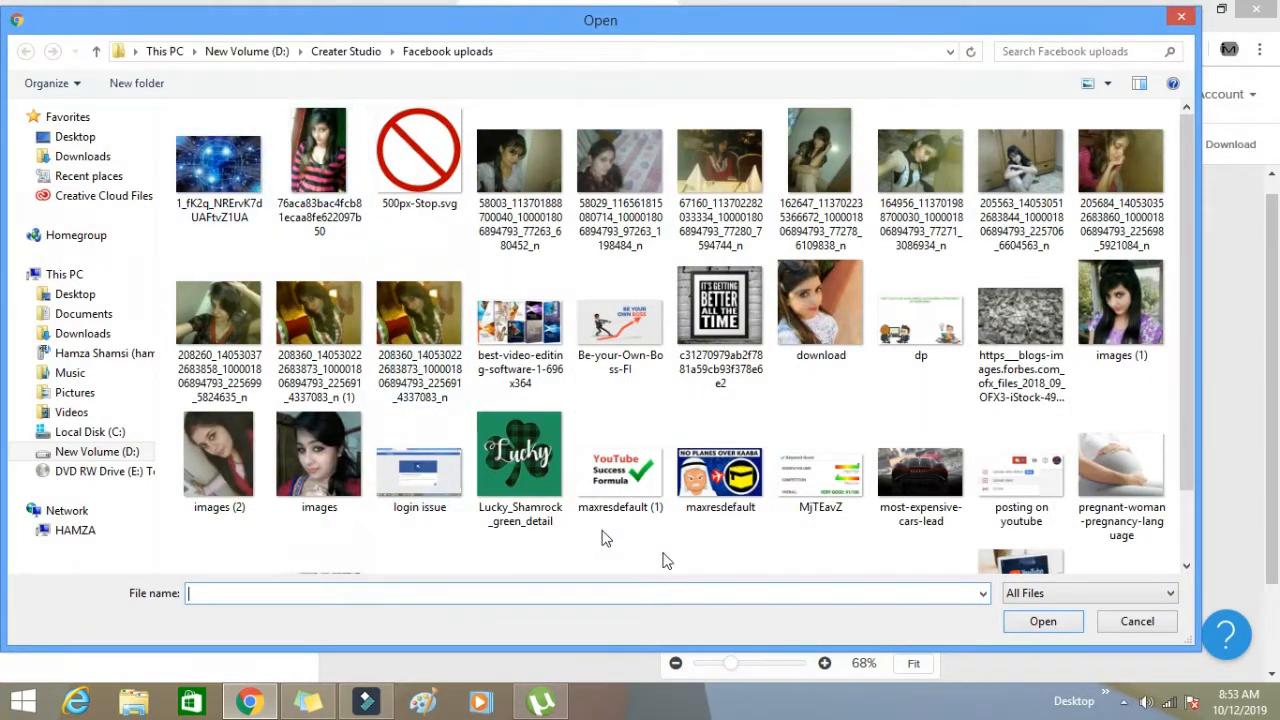
left_click(347, 51)
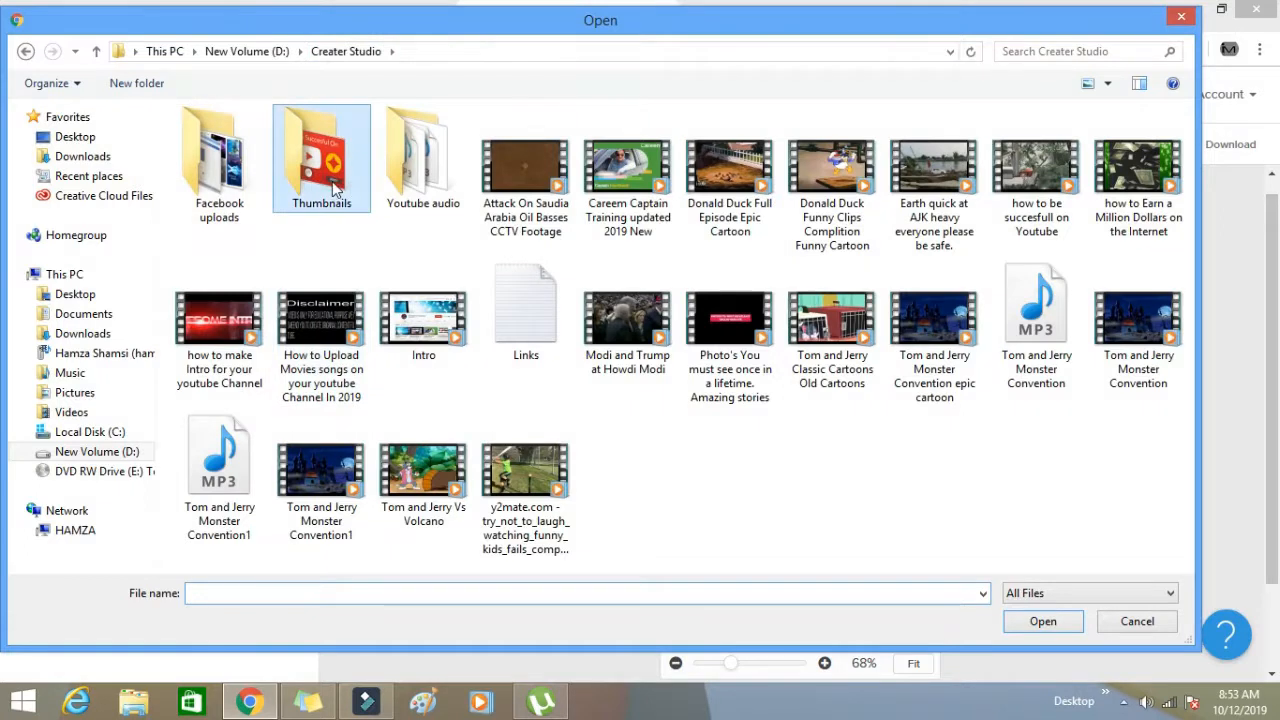
double_click(325, 170)
double_click(243, 187)
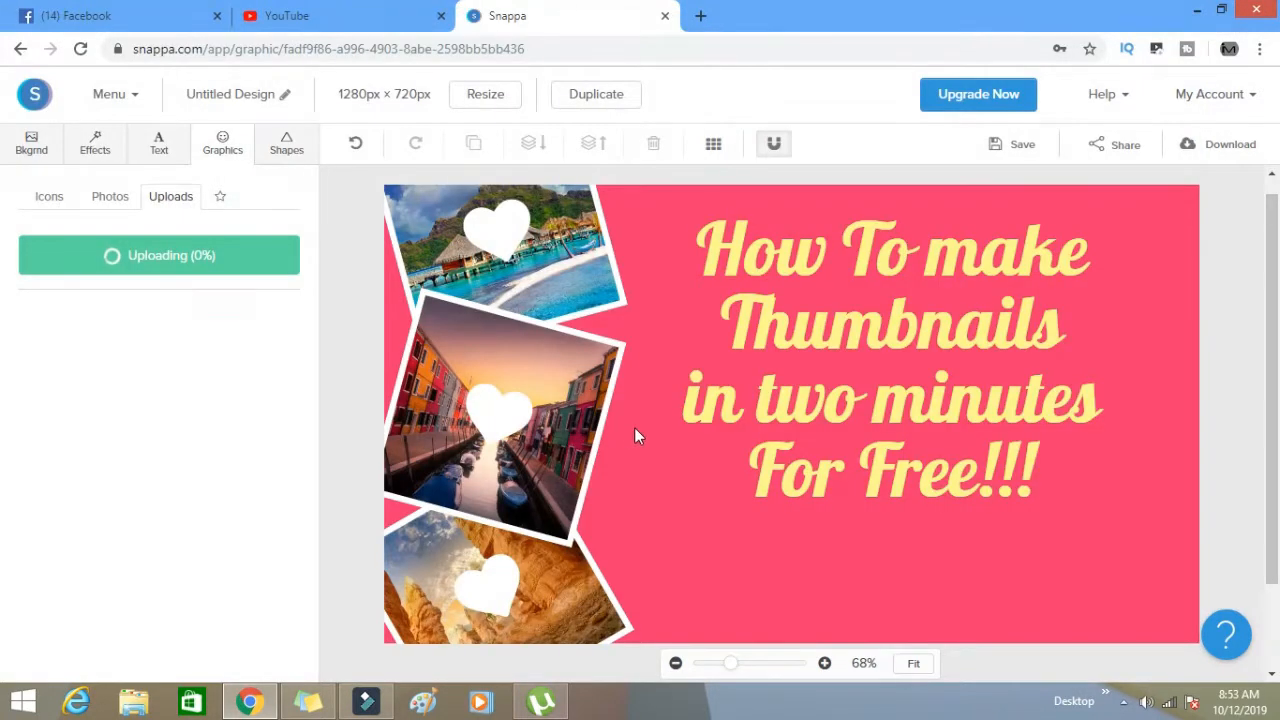
Search the graphics photos for "cars" and browse through the results
scroll(631, 453, "down", 1)
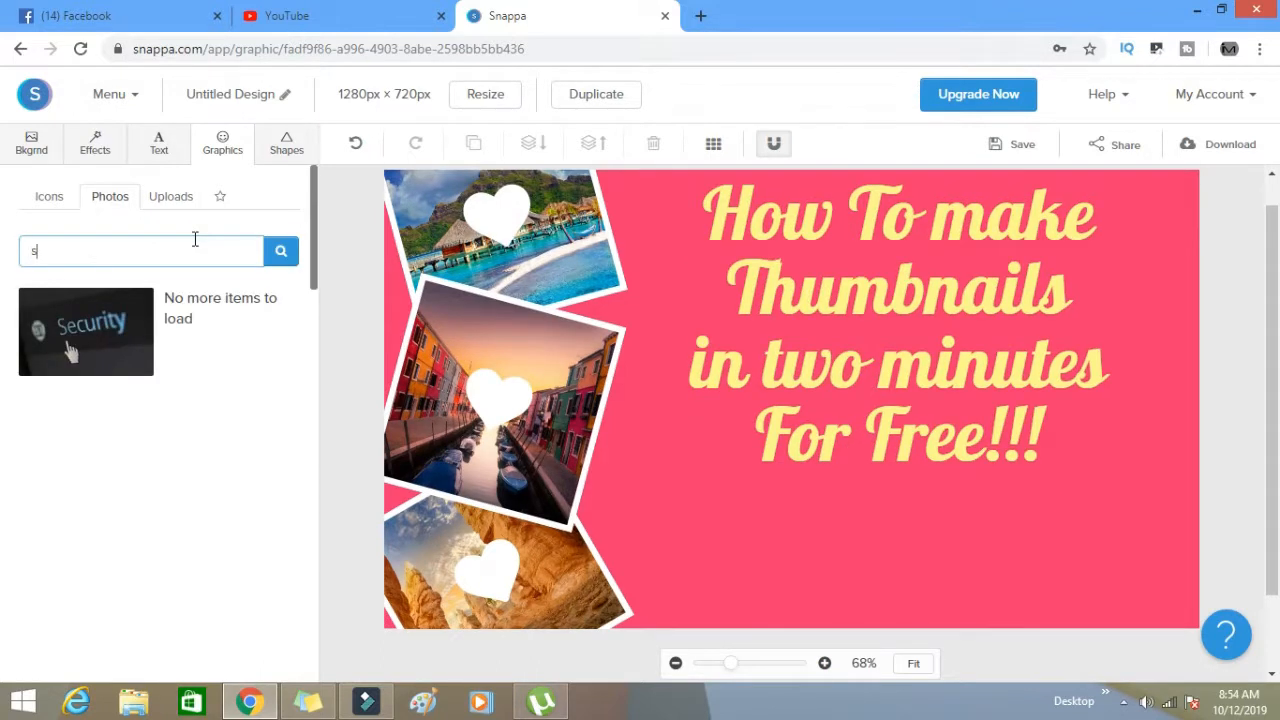
type("a")
key("Return")
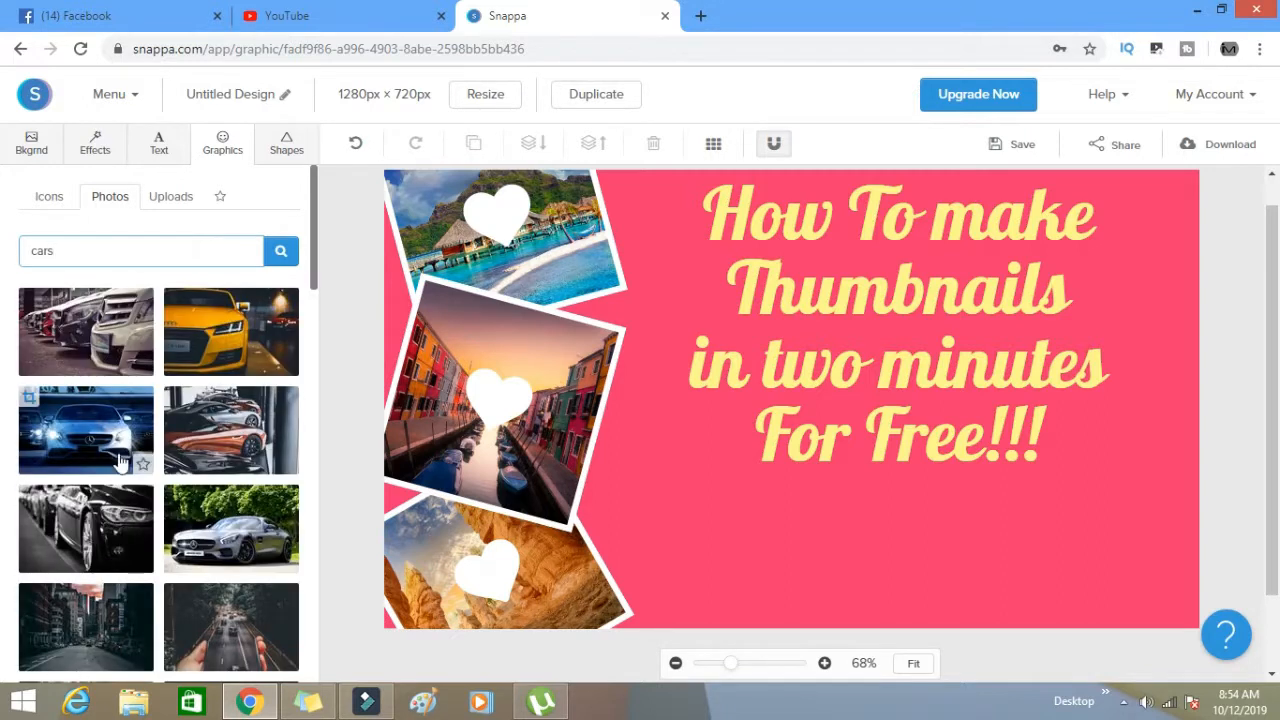
scroll(113, 535, "down", 9)
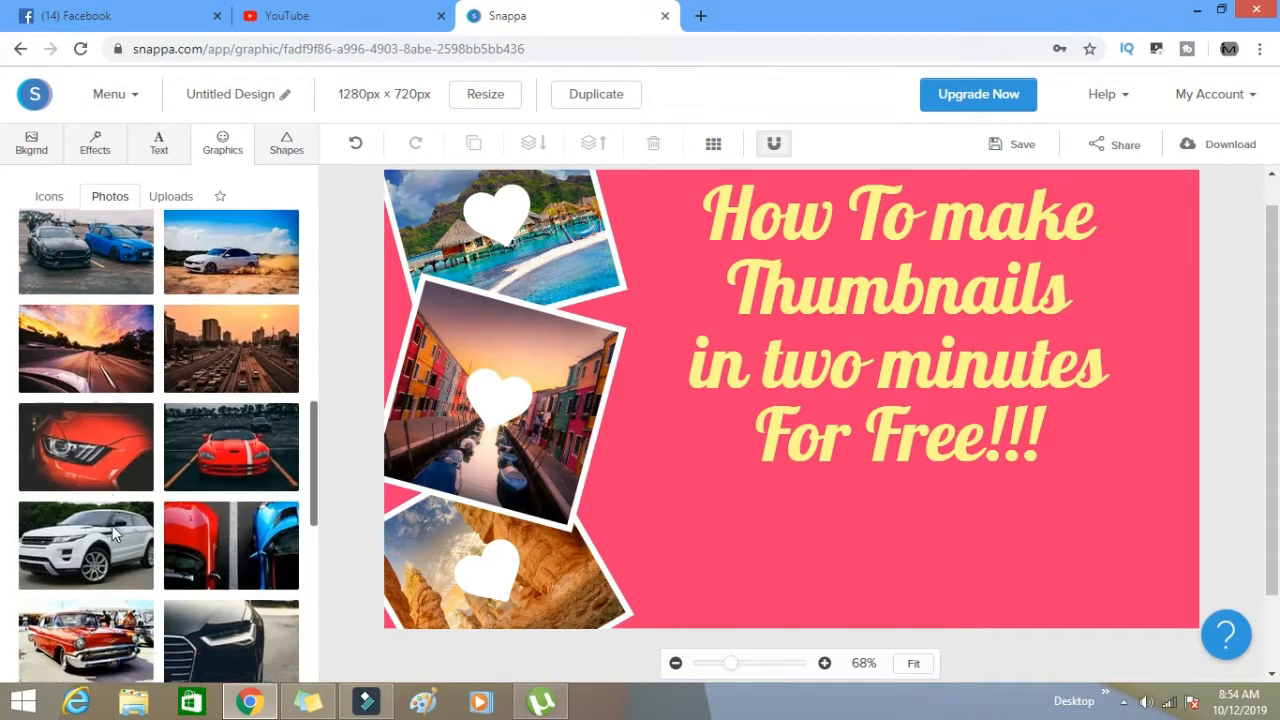
scroll(112, 535, "up", 10)
Try to place the yellow car photo and the blue-lit car photo on the canvas, and look through more car photos
left_click_drag(225, 340, 700, 600)
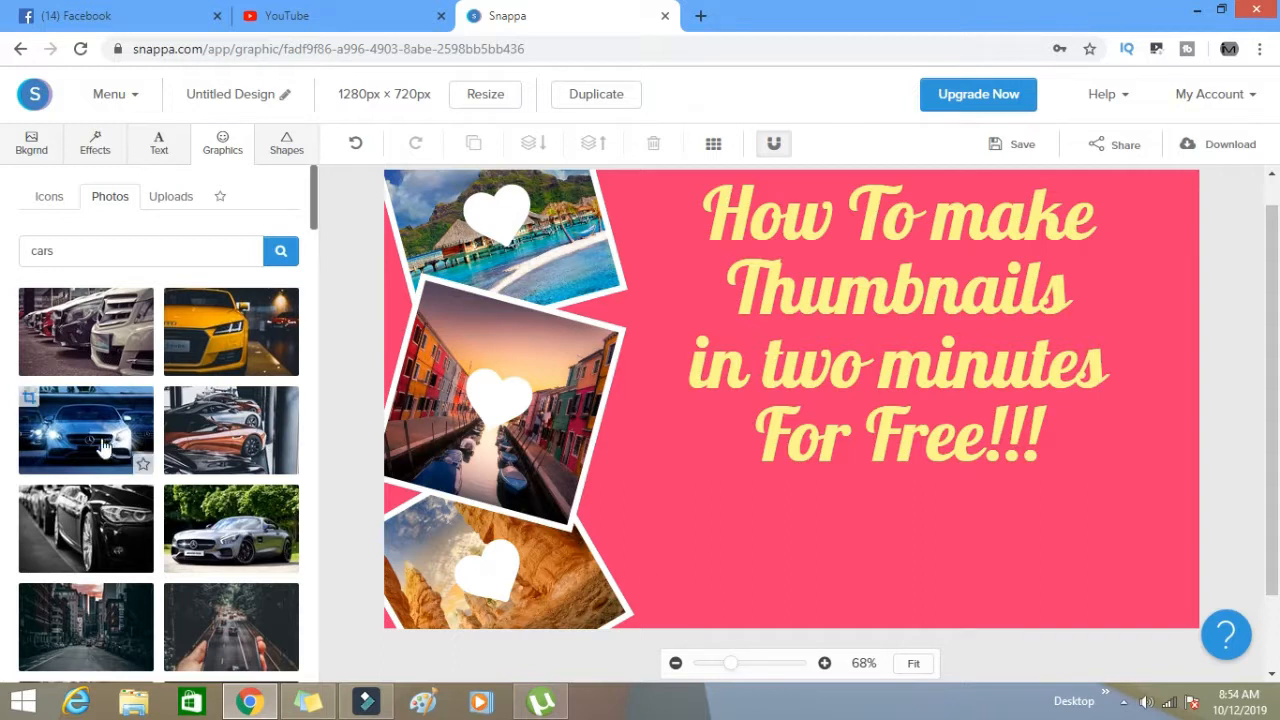
left_click_drag(105, 445, 557, 597)
scroll(230, 500, "down", 8)
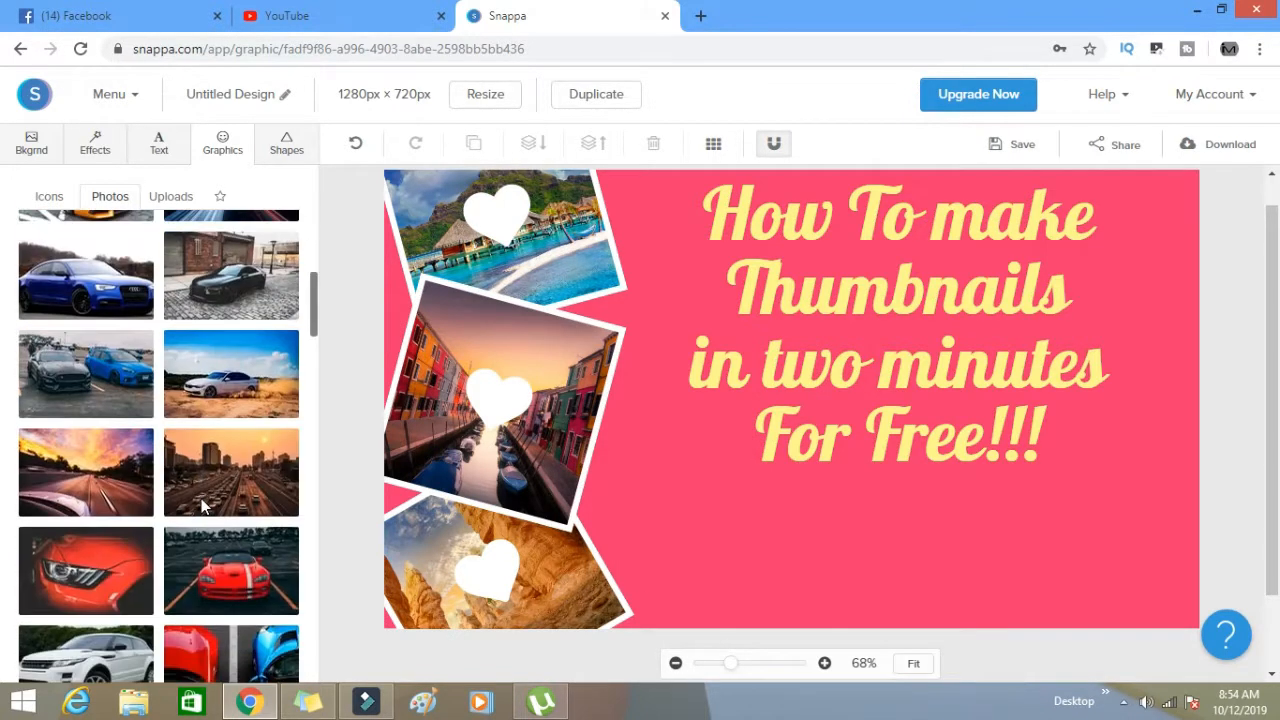
scroll(254, 553, "down", 3)
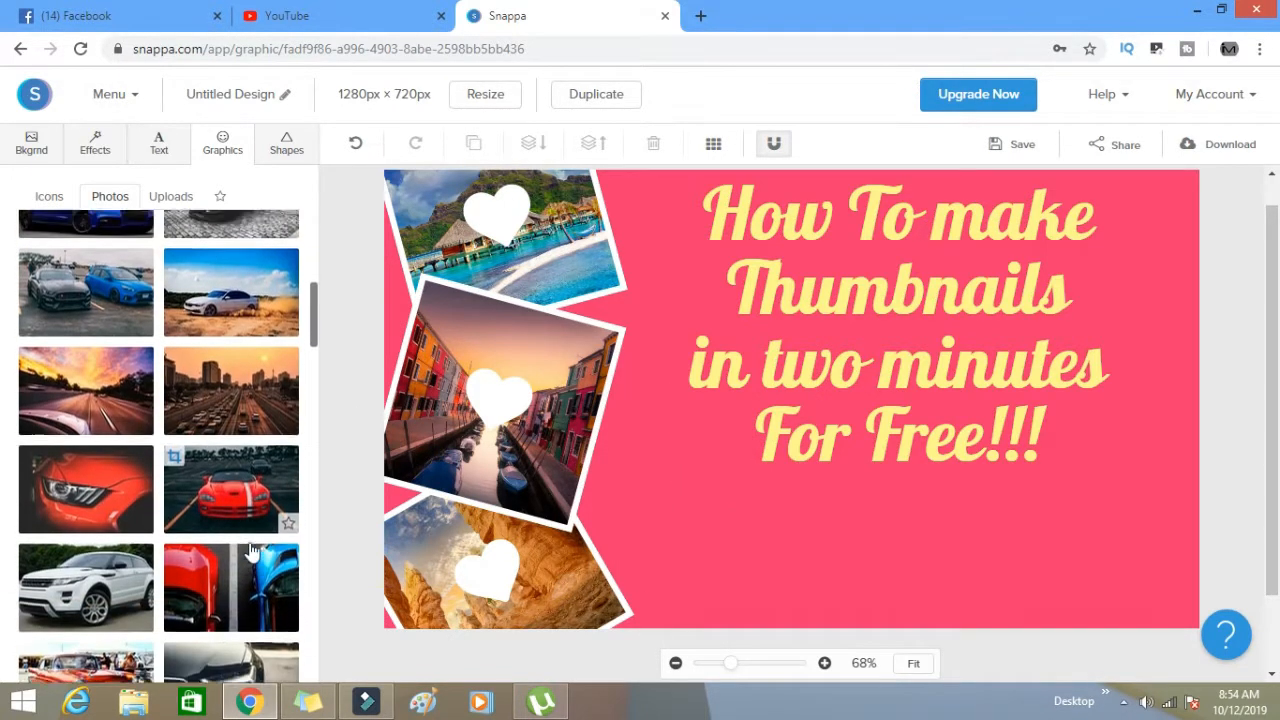
Check the uploaded image among the graphics uploads and return to the car photos
left_click(163, 194)
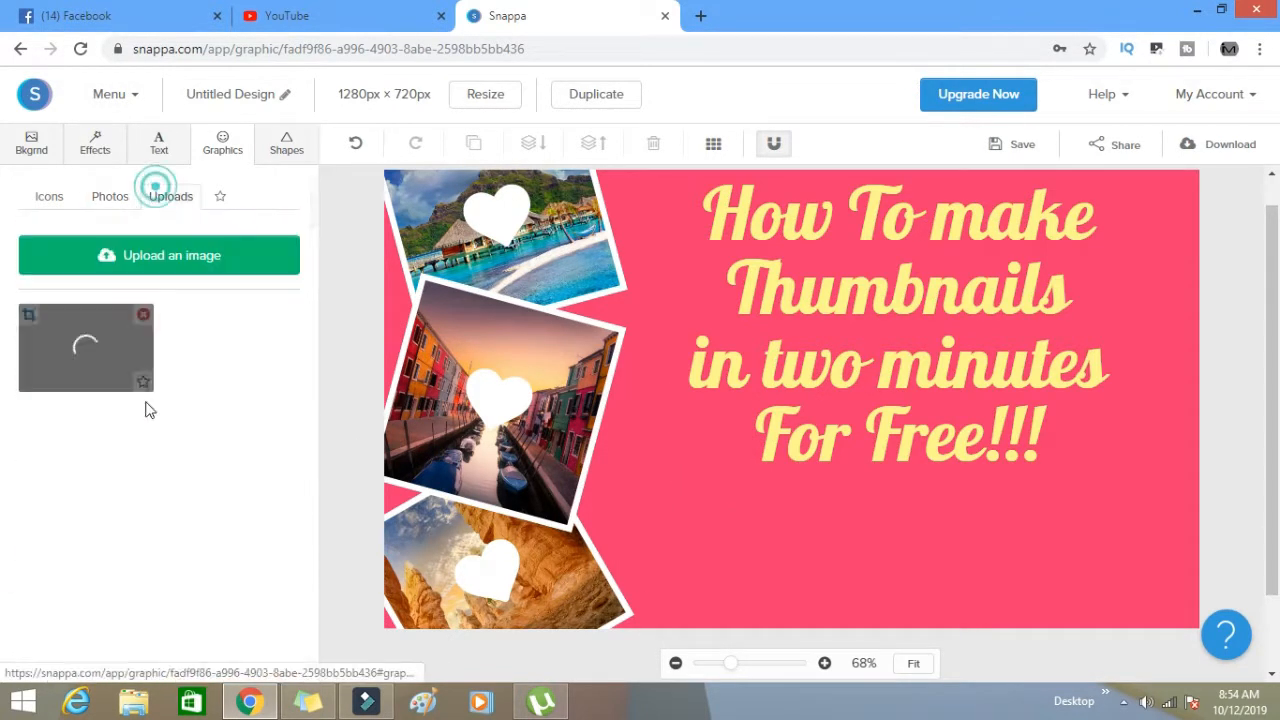
left_click(52, 196)
left_click(100, 199)
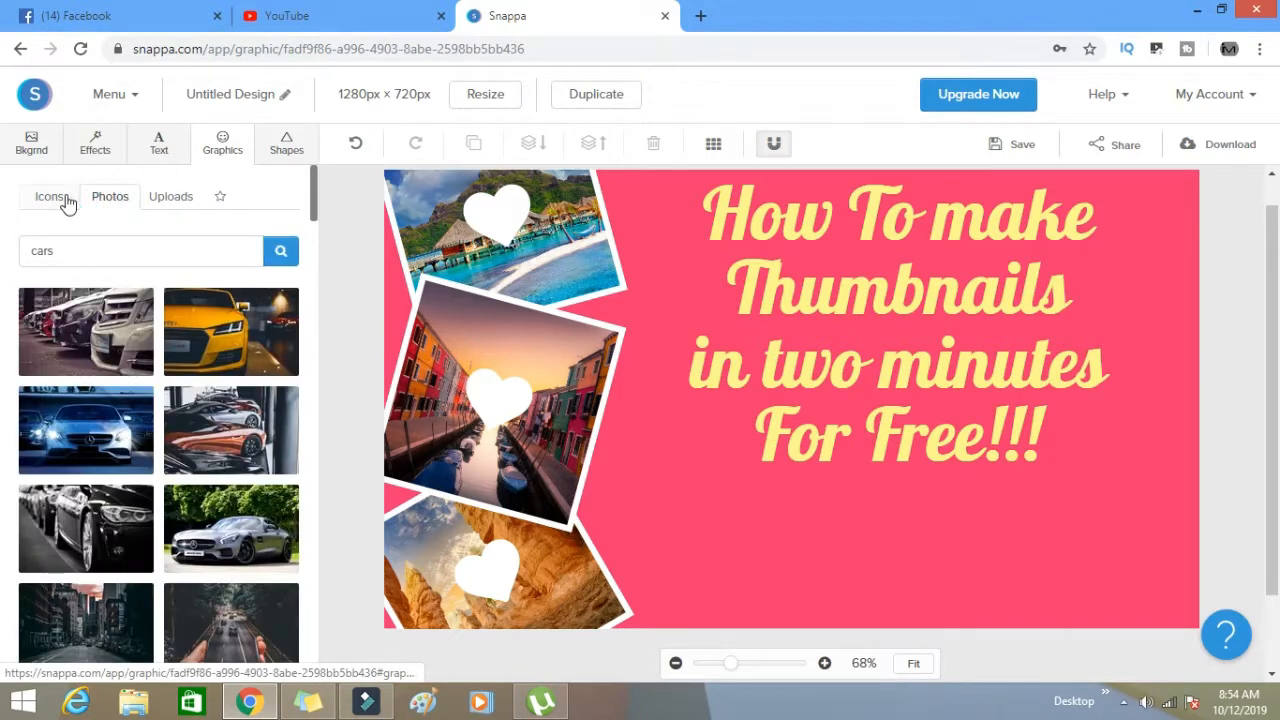
Search the icon library for "cars" and browse through the icons
left_click(52, 196)
scroll(160, 470, "down", 5)
left_click(149, 247)
type("cars")
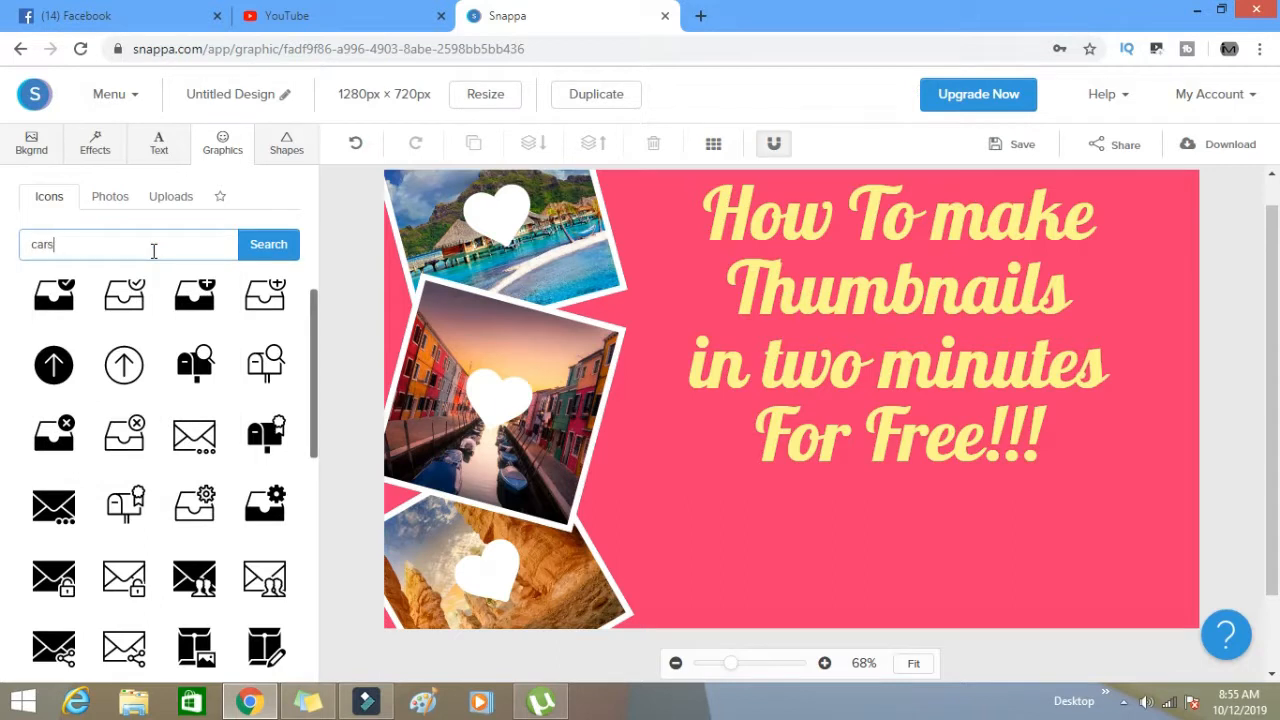
key("Return")
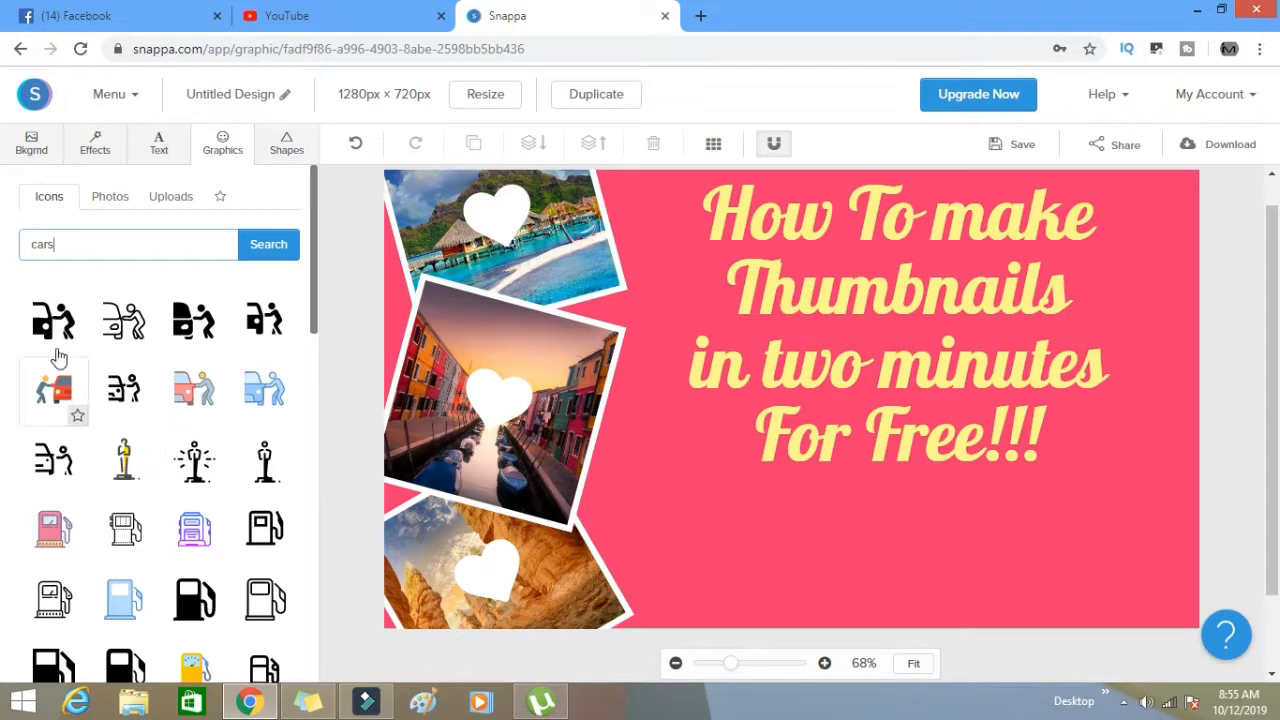
scroll(138, 520, "down", 5)
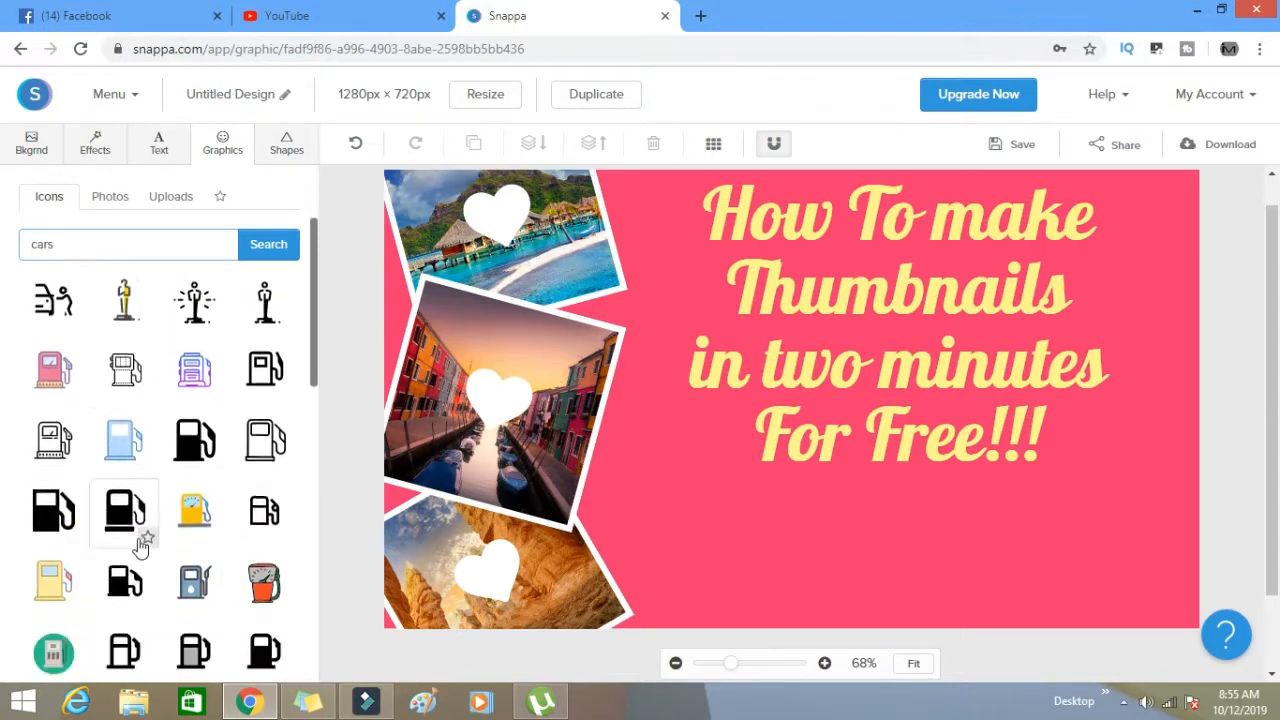
scroll(138, 545, "down", 4)
scroll(138, 545, "up", 3)
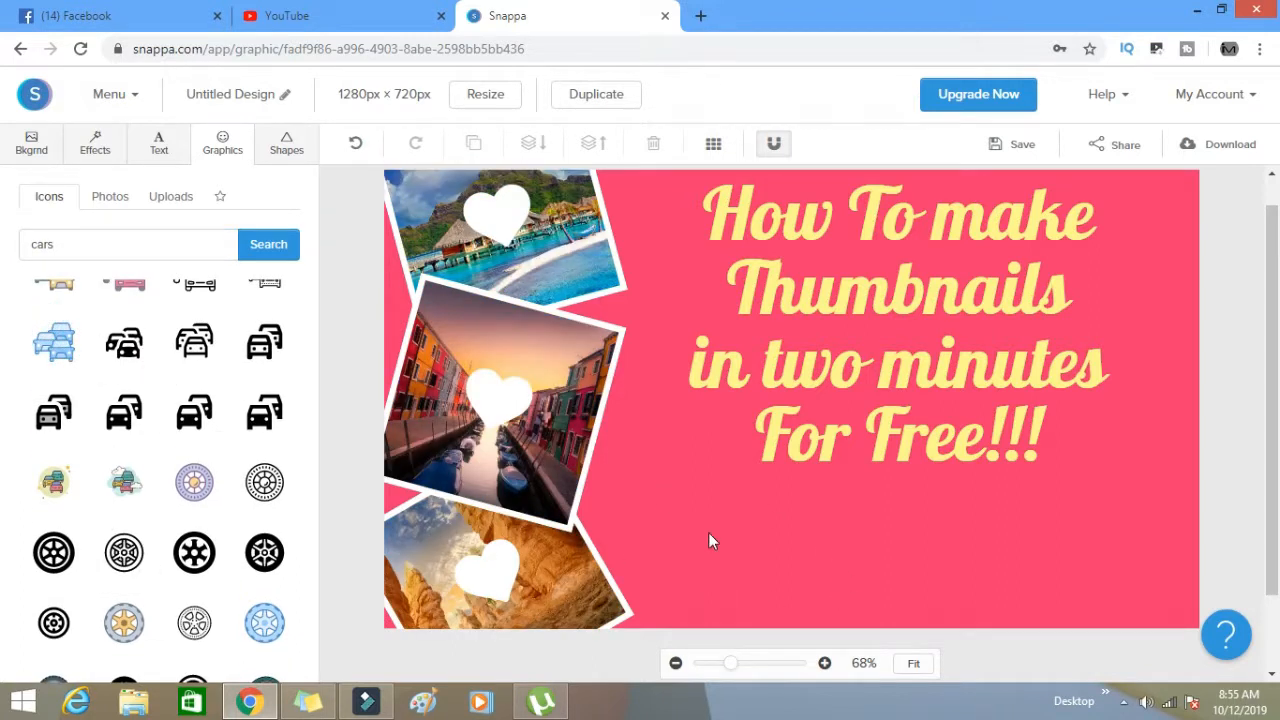
Try the light blue three-car icon on the canvas beneath the headline, and delete it
left_click(54, 343)
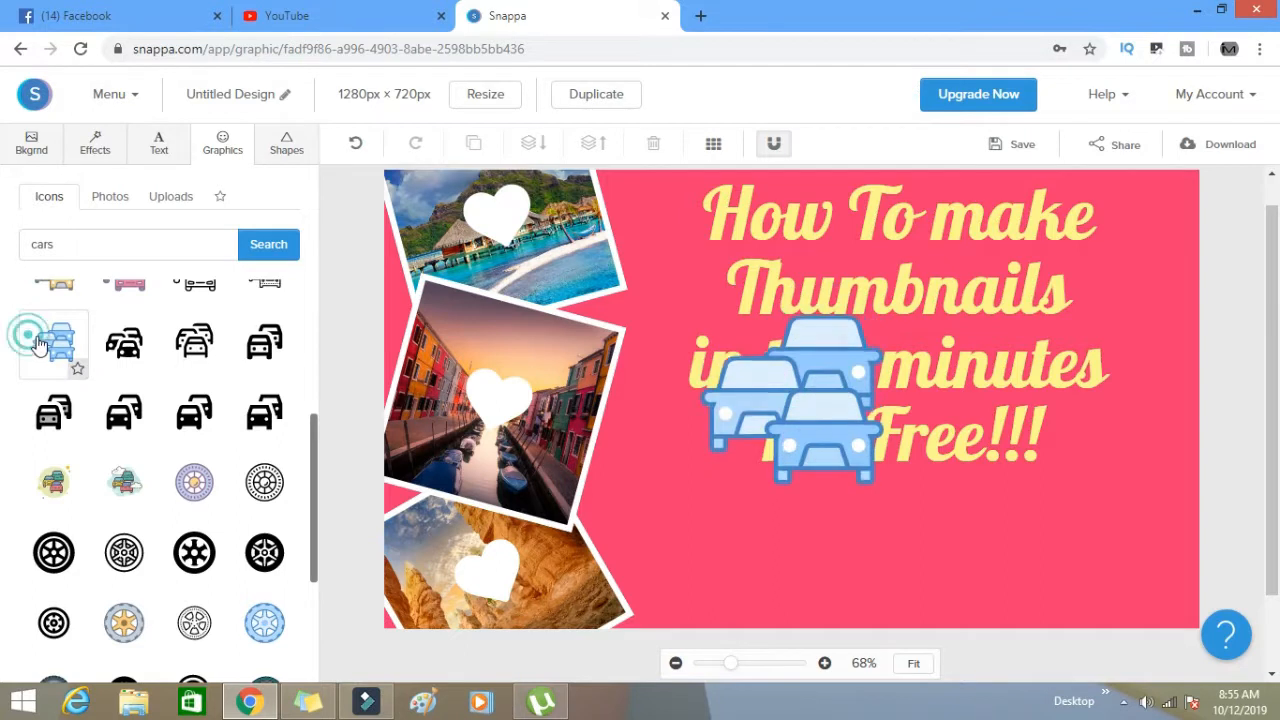
left_click_drag(803, 334, 784, 512)
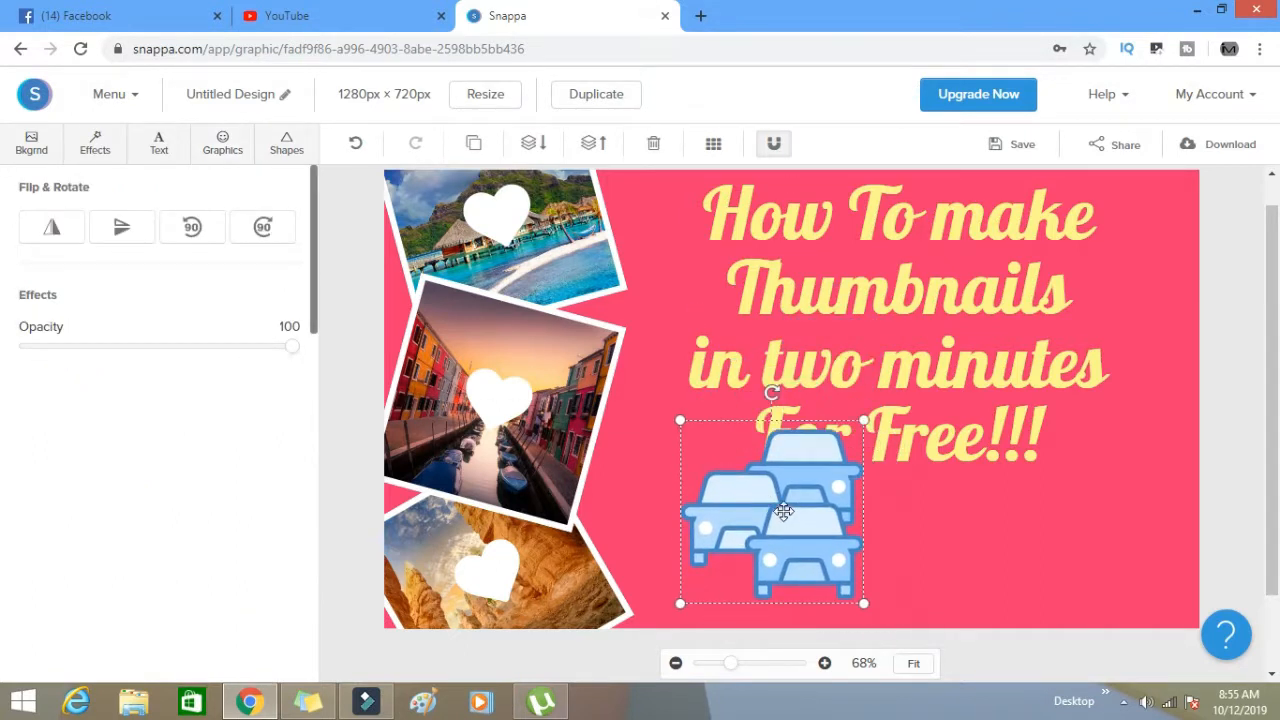
key("Delete")
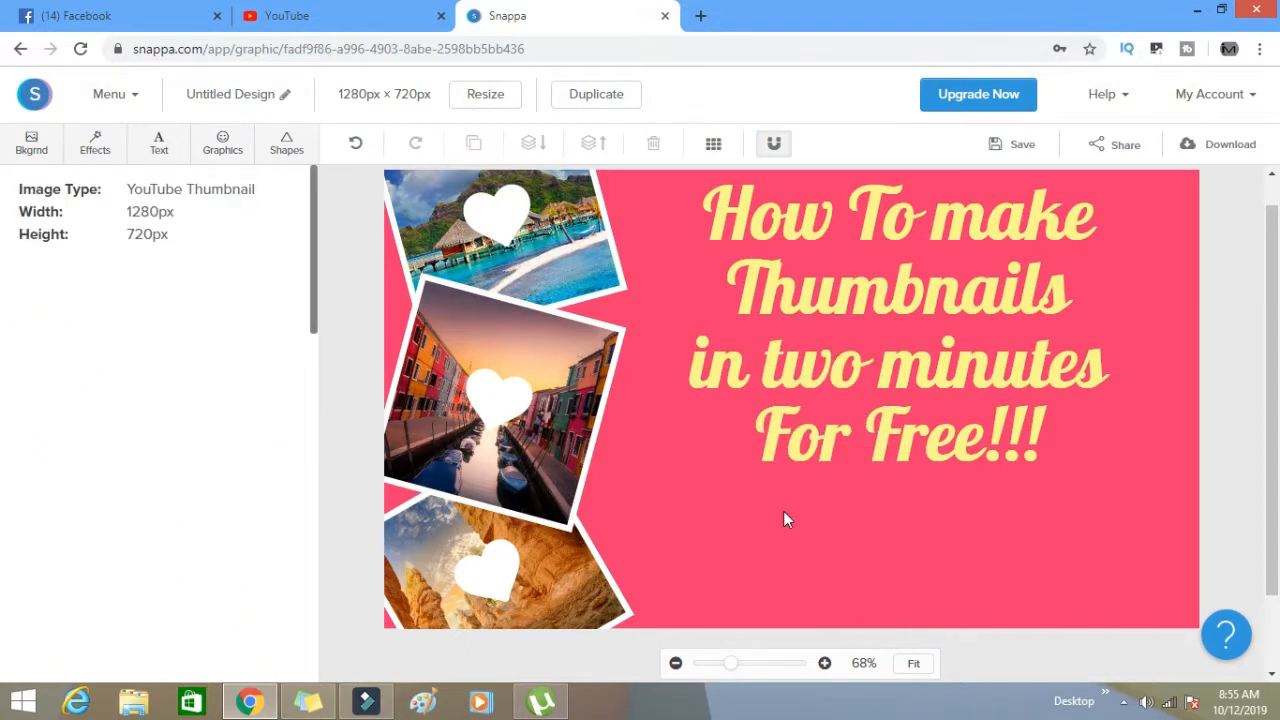
Try the yellow car photo from the "cars" photo results on the canvas, and delete it
left_click(222, 142)
left_click(110, 197)
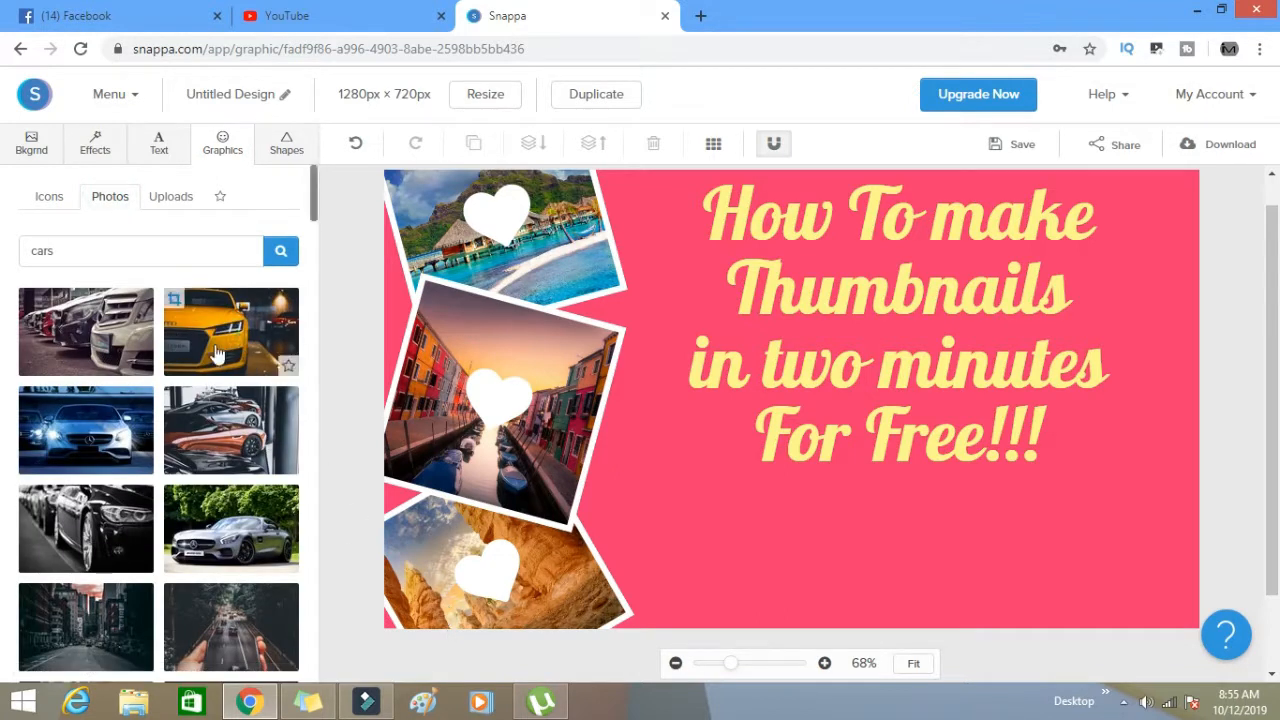
left_click(215, 350)
left_click_drag(798, 377, 867, 428)
key("Delete")
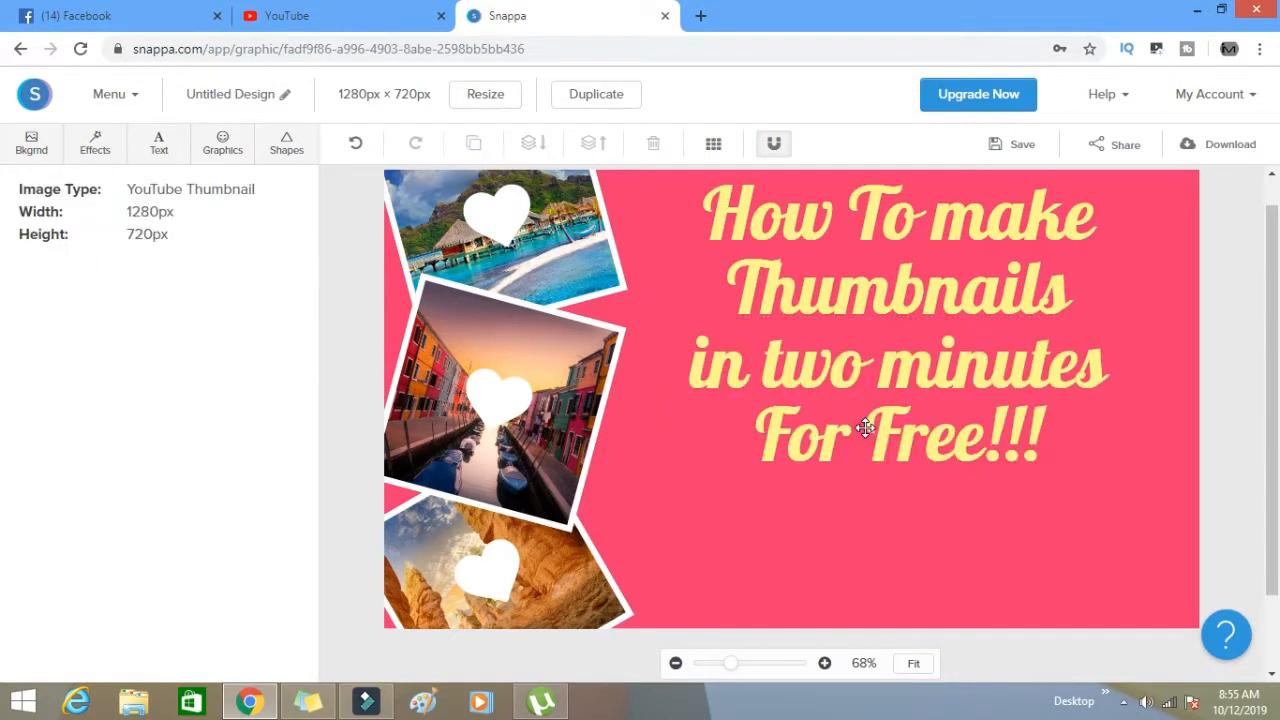
Try the blue Mercedes photo from the "cars" photo results on the canvas beneath the headline, and delete it
left_click(222, 143)
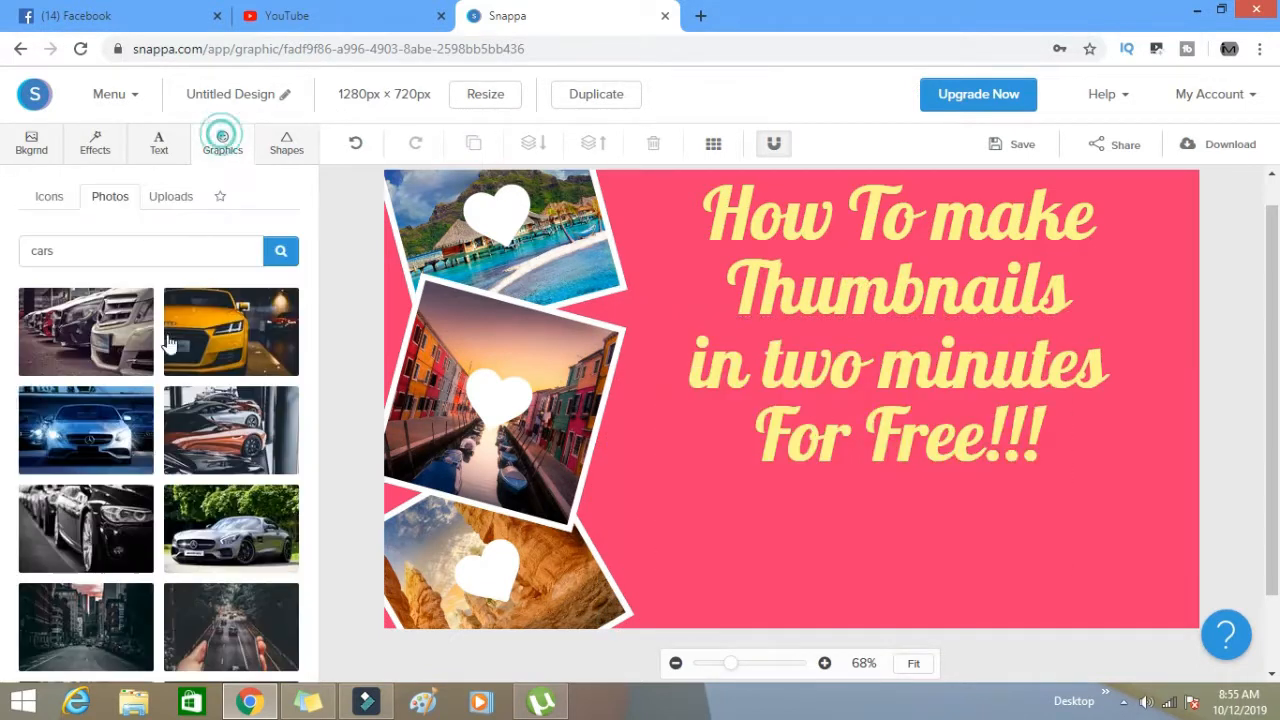
left_click(110, 450)
left_click_drag(801, 476, 817, 477)
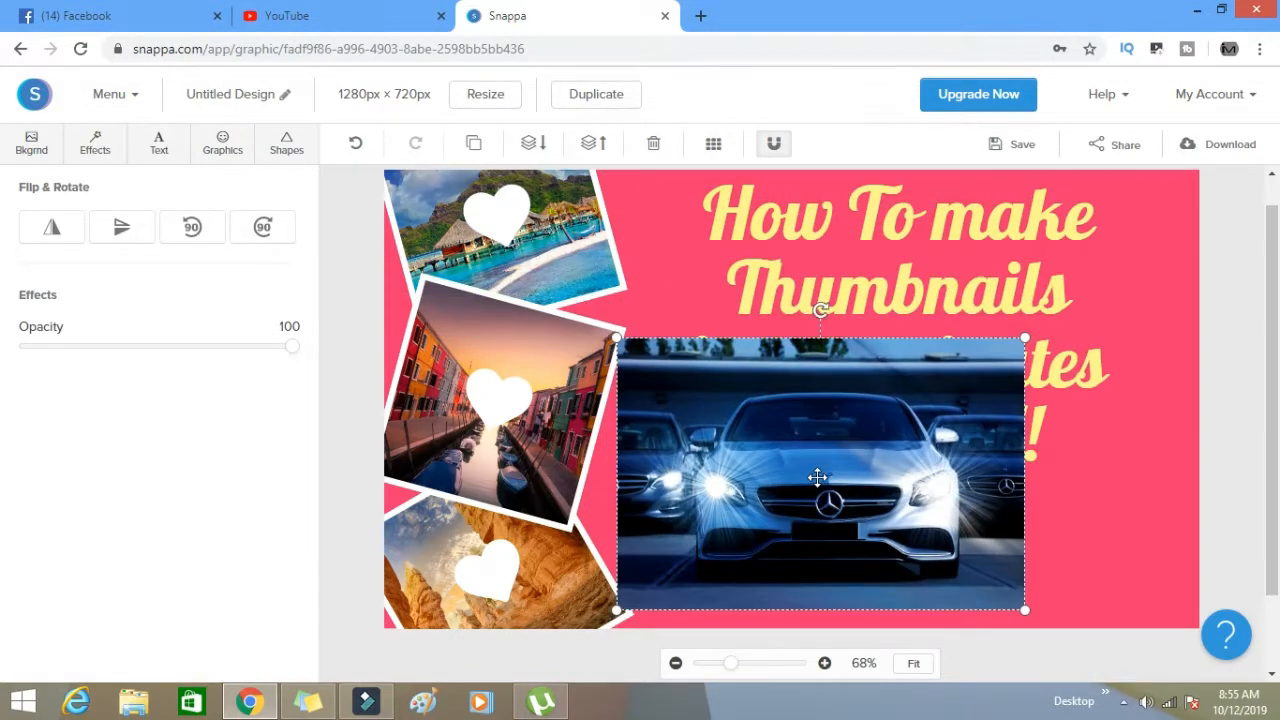
key("Delete")
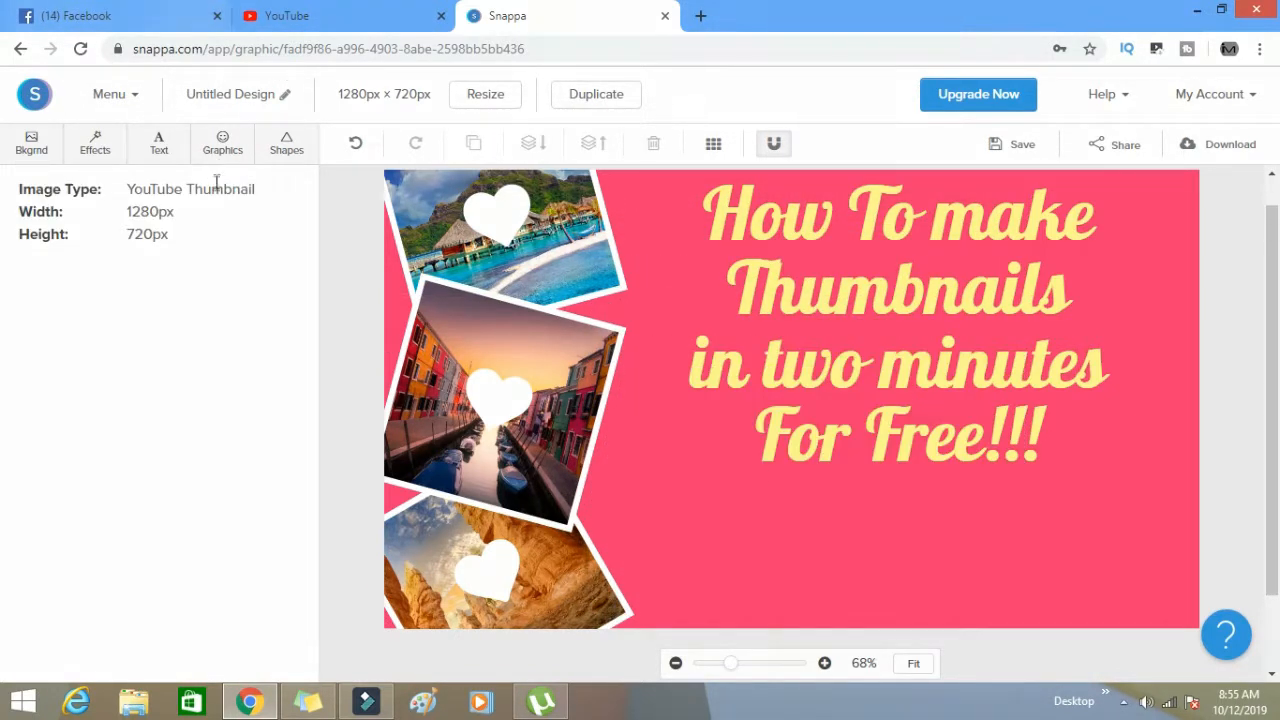
Upload the images "youtube1" and "Untitled-Project (6)" from the Facebook uploads folder to the graphics uploads
left_click(222, 142)
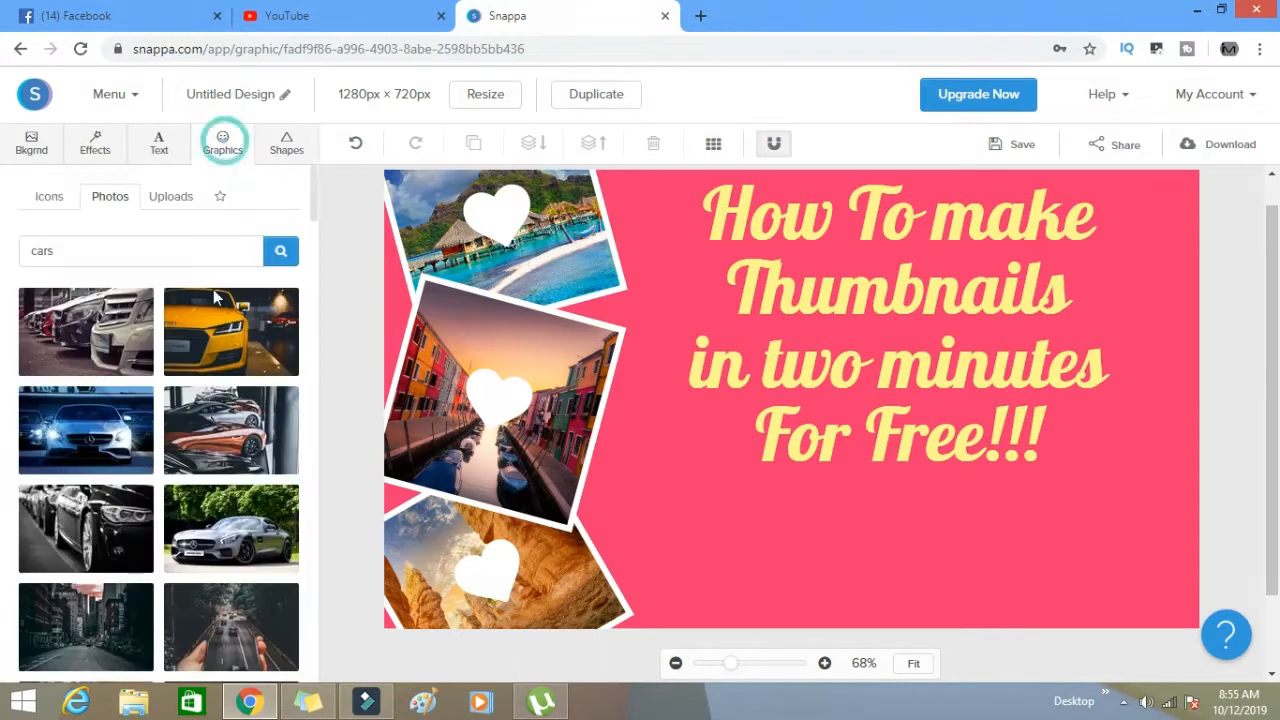
left_click(172, 197)
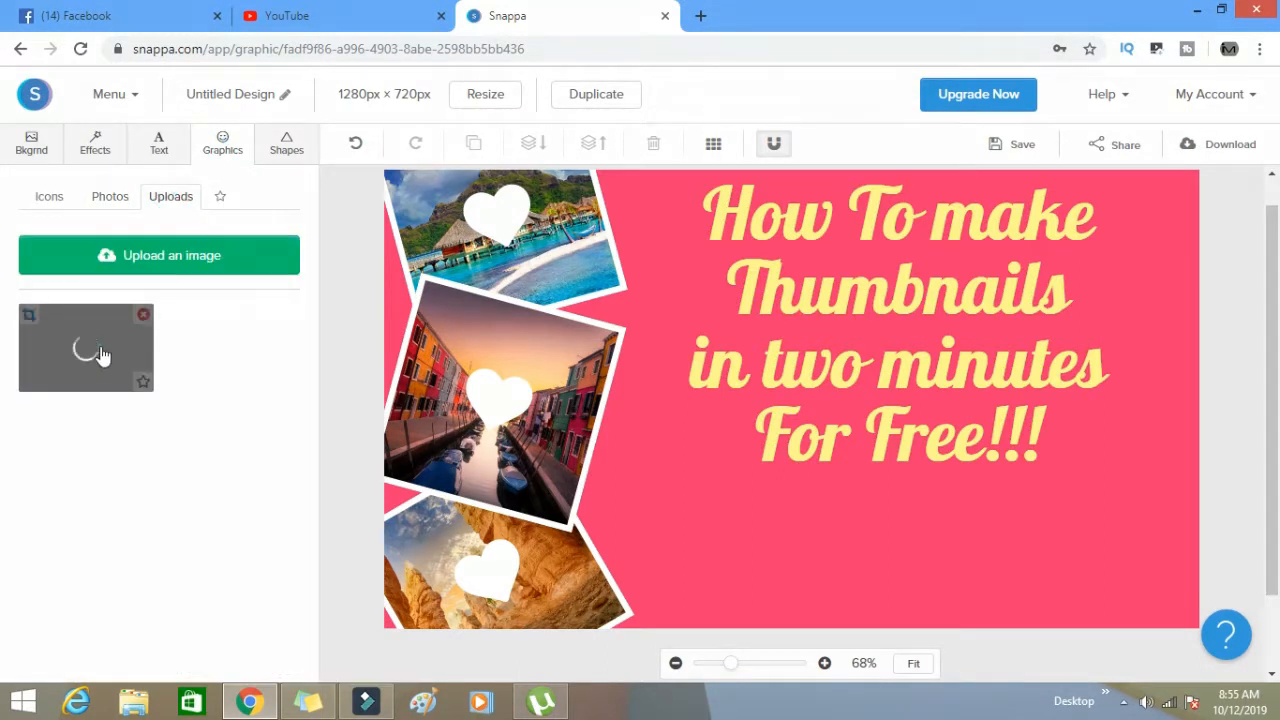
mouse_move(102, 326)
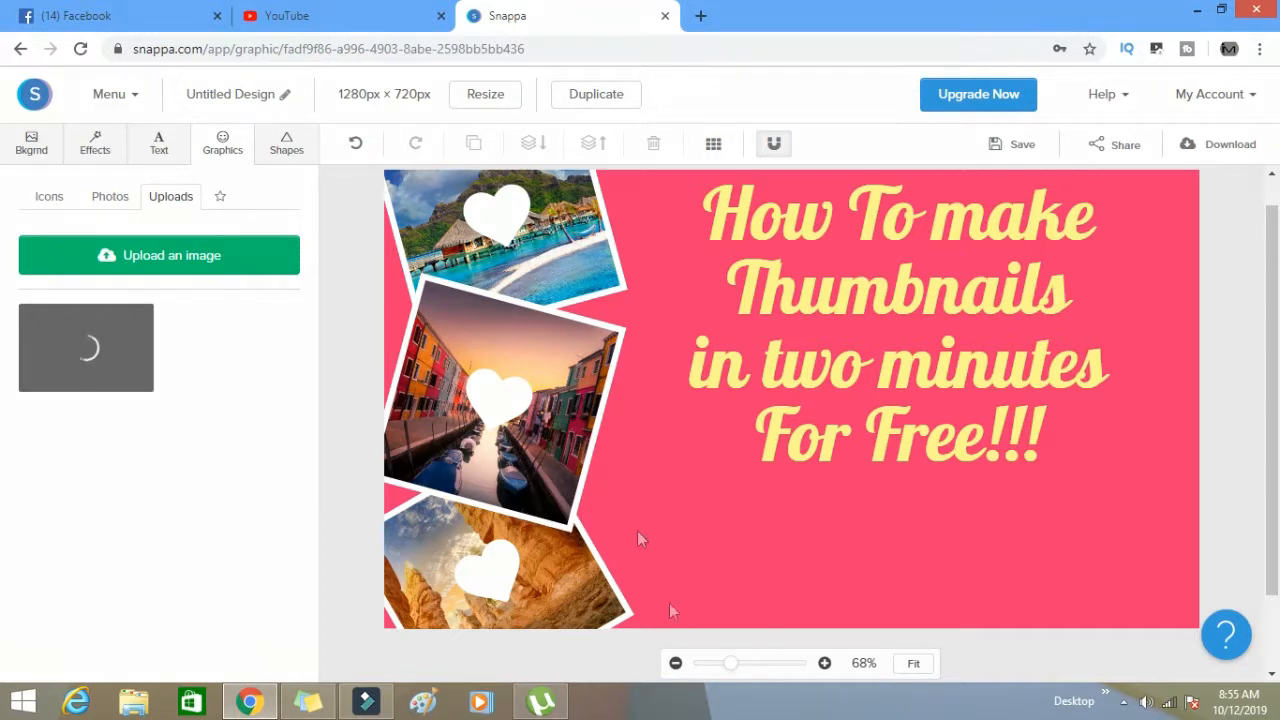
left_click_drag(735, 668, 724, 673)
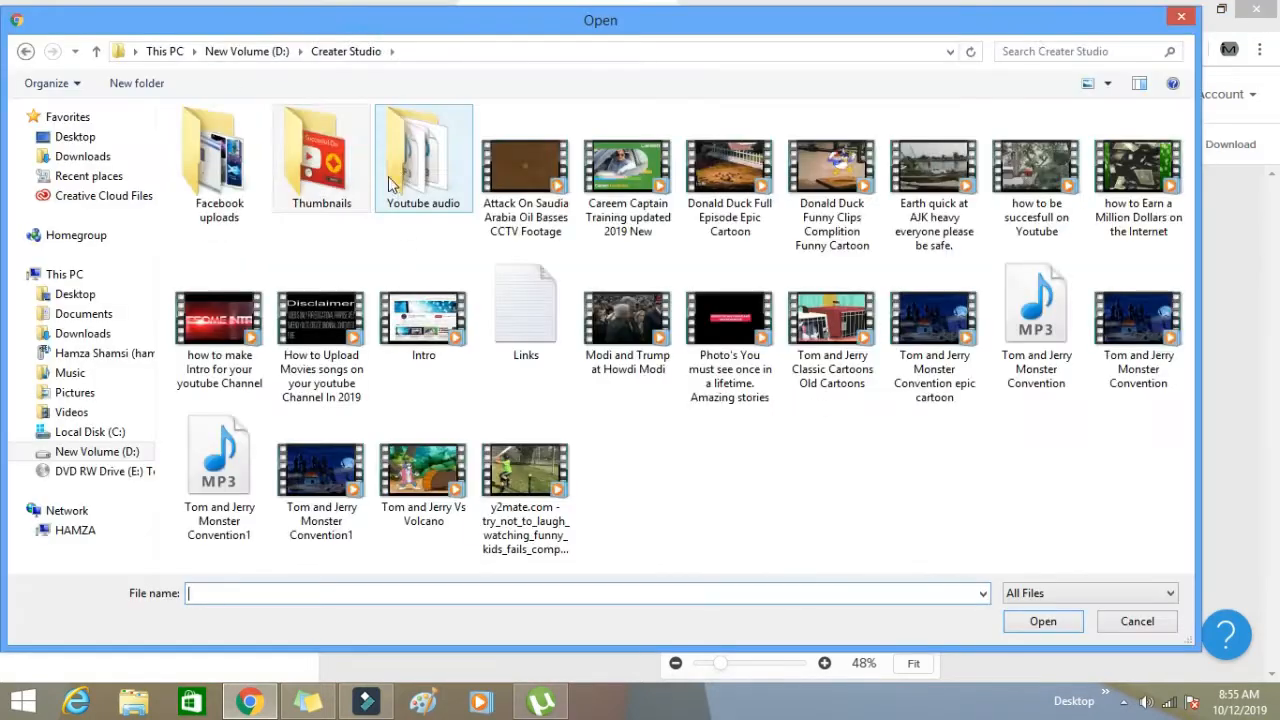
double_click(217, 160)
scroll(680, 330, "down", 3)
left_click(720, 512)
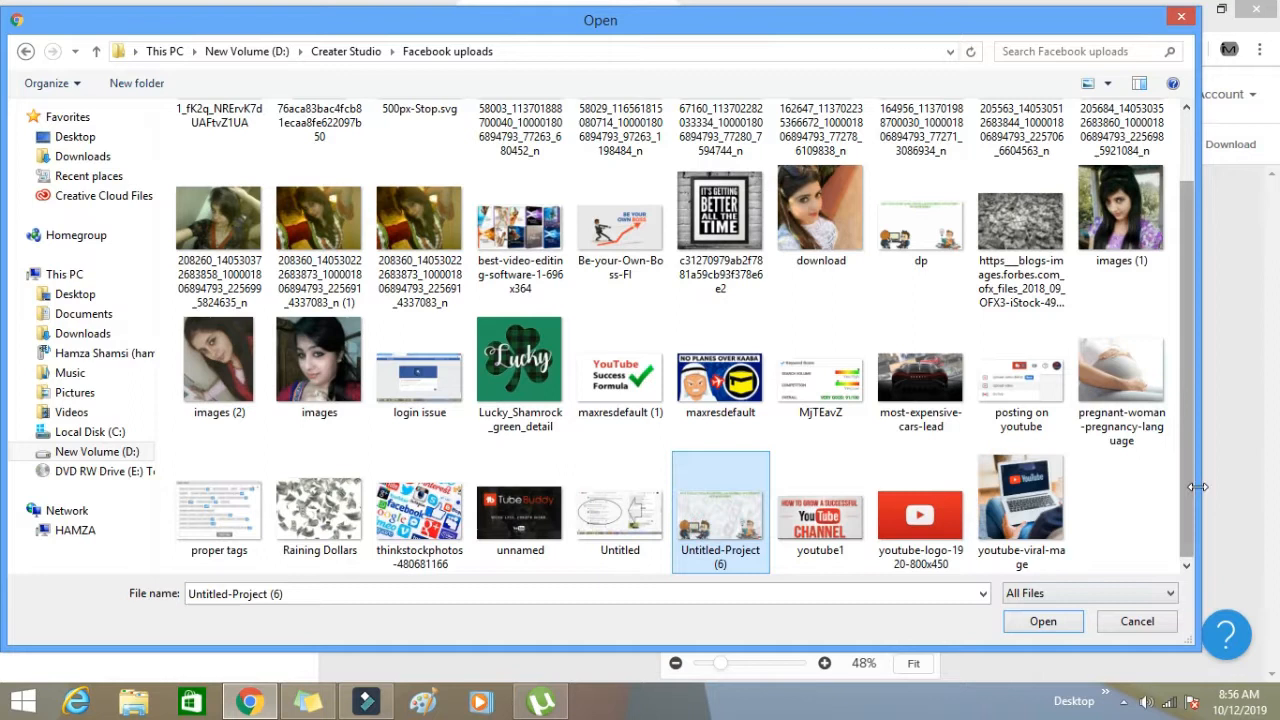
left_click(812, 537, "ctrl")
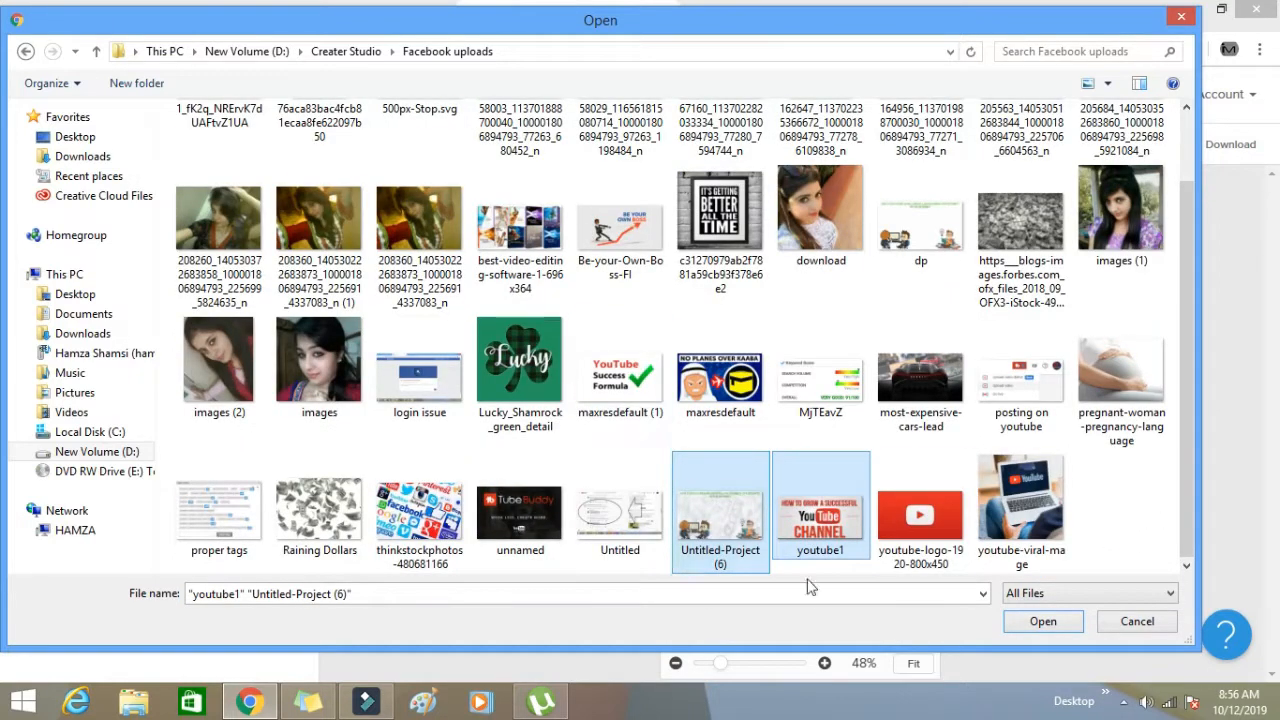
left_click(1043, 621)
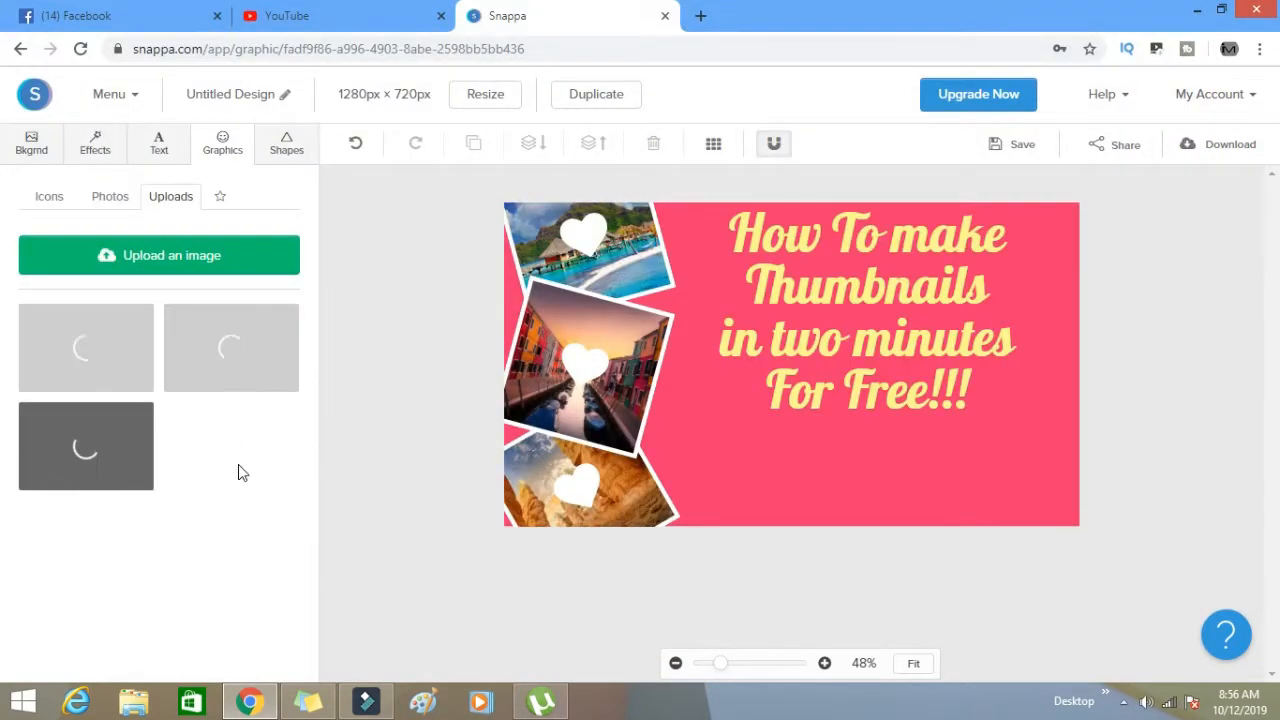
Open snappa.com in a new browser tab and create a YouTube thumbnail from scratch
left_click(700, 16)
type("s")
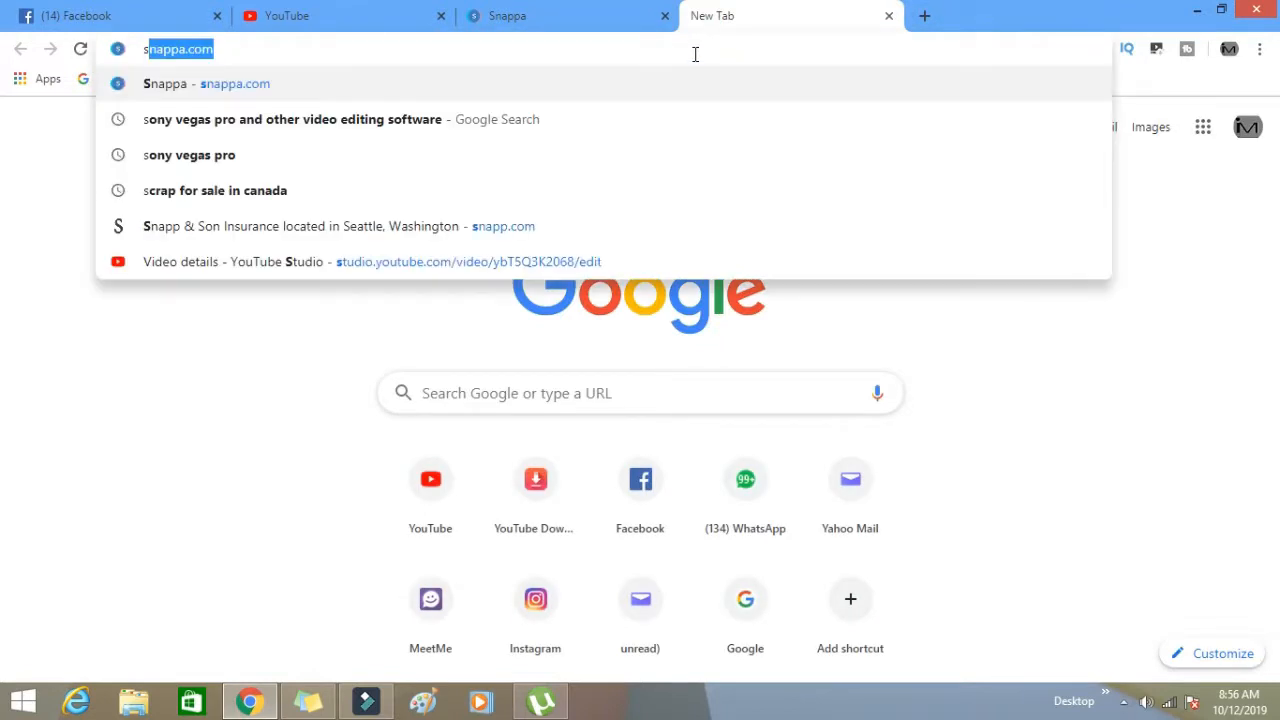
key("BackSpace")
type("nappa.com")
key("Return")
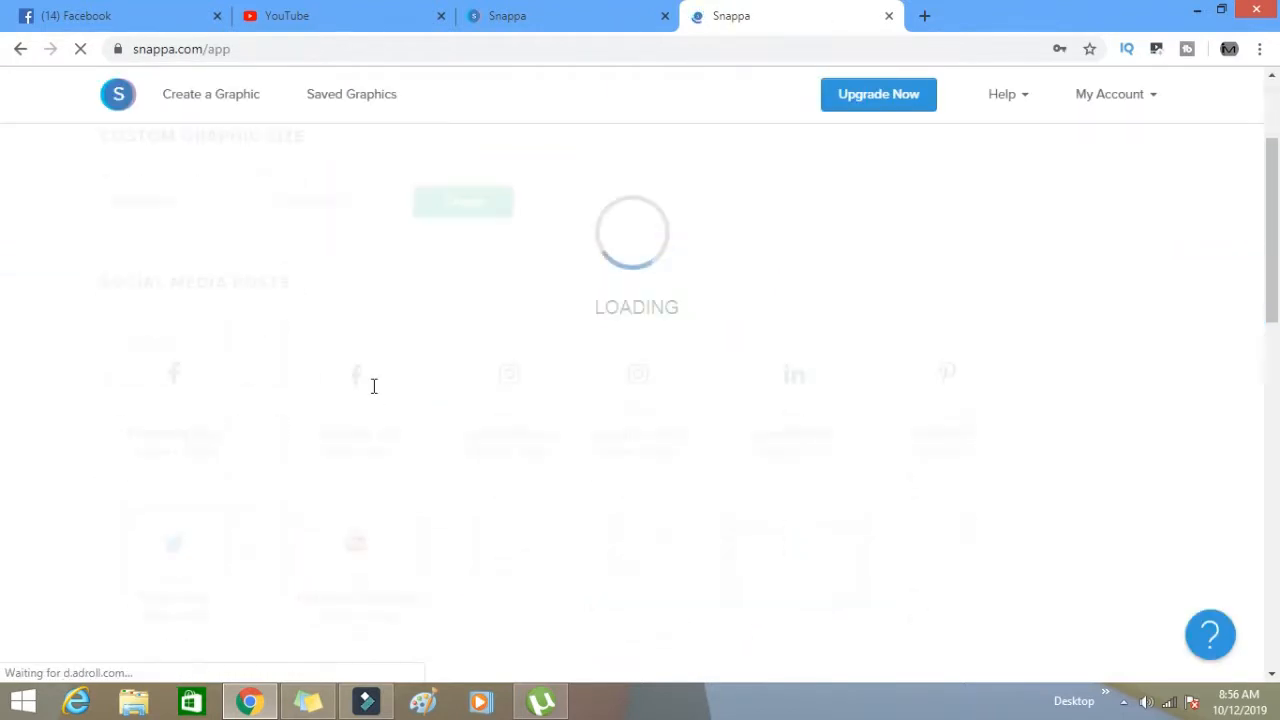
scroll(370, 450, "down", 4)
left_click(357, 349)
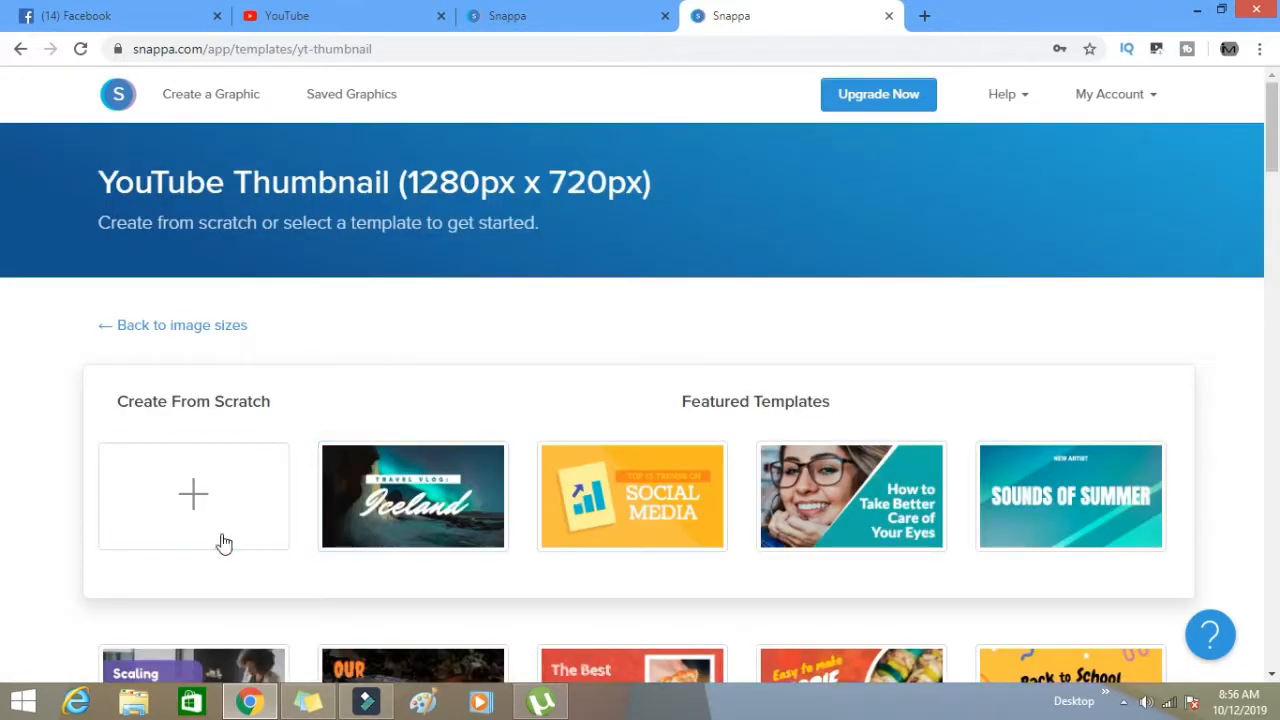
left_click(222, 540)
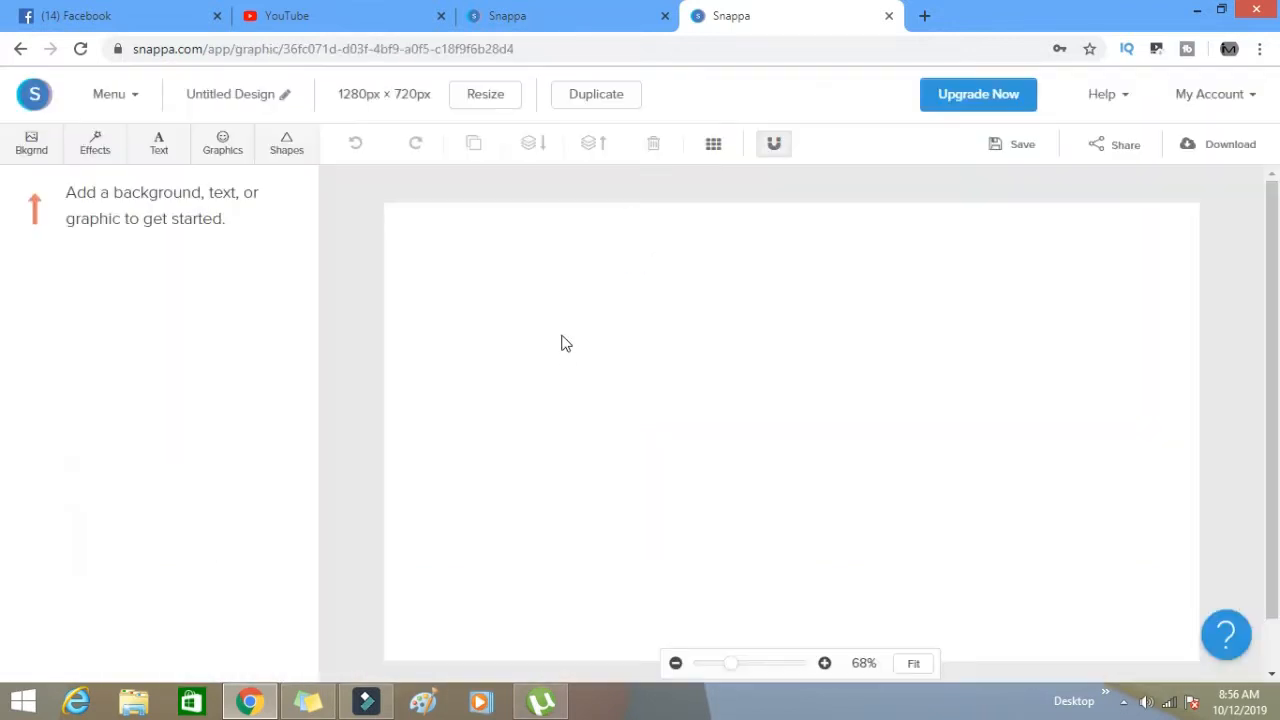
Search the background photos for "world" and set the photo of Earth on black as the thumbnail's background
left_click(35, 152)
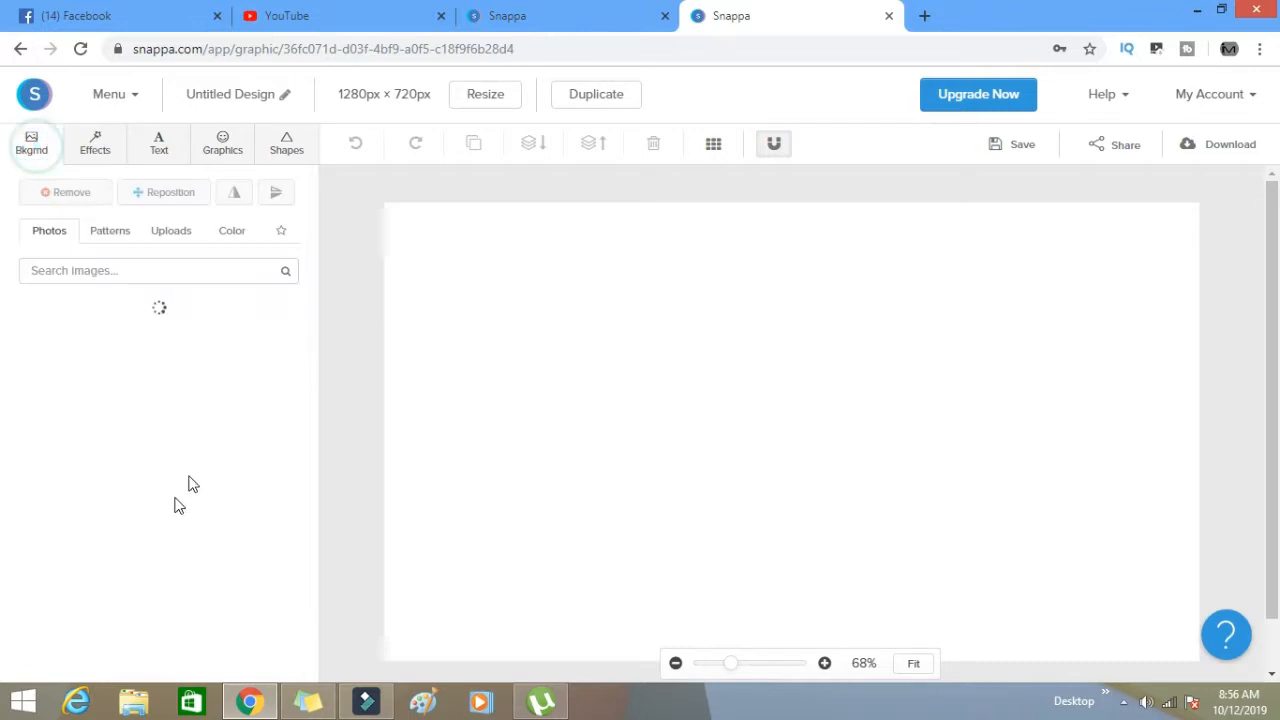
left_click(182, 268)
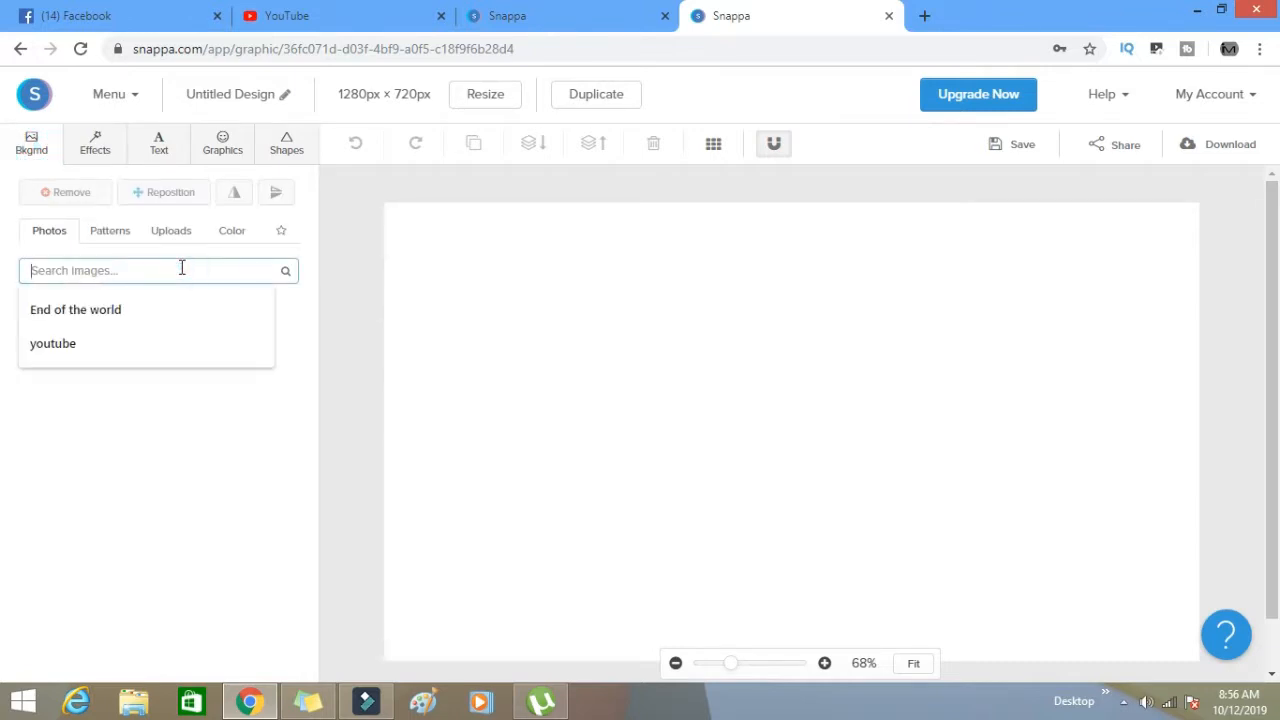
type("world")
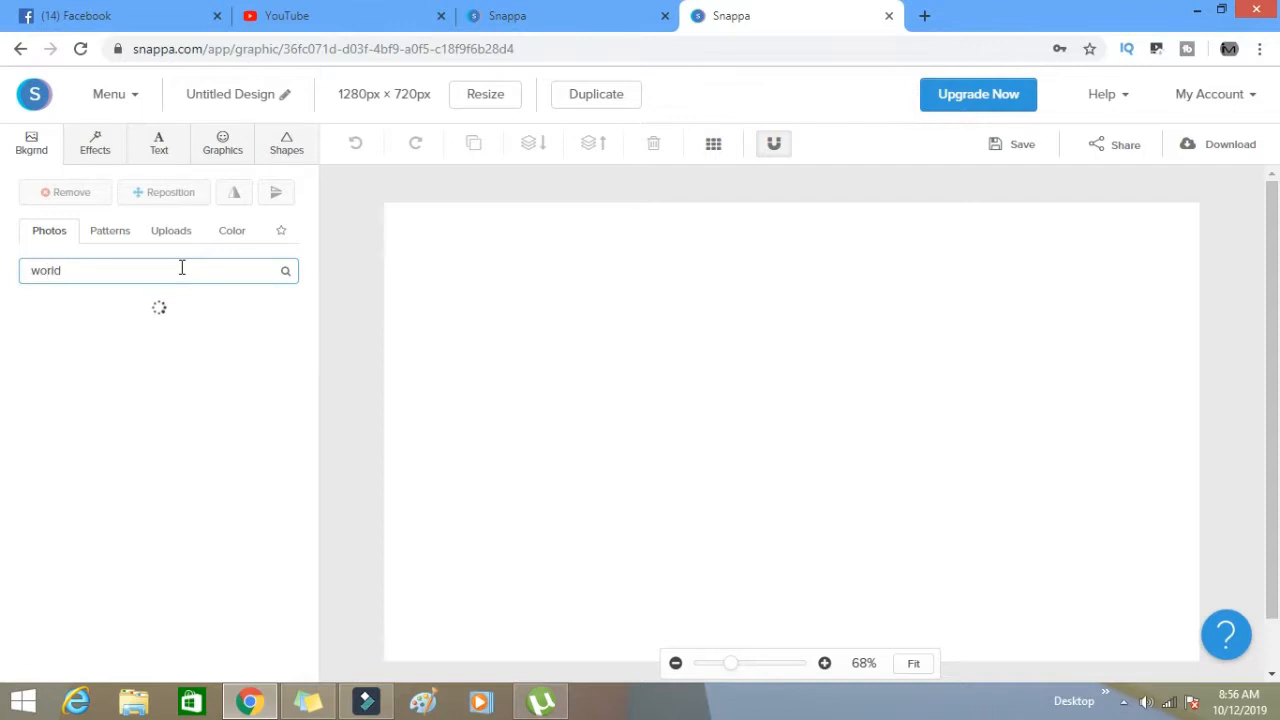
left_click(285, 274)
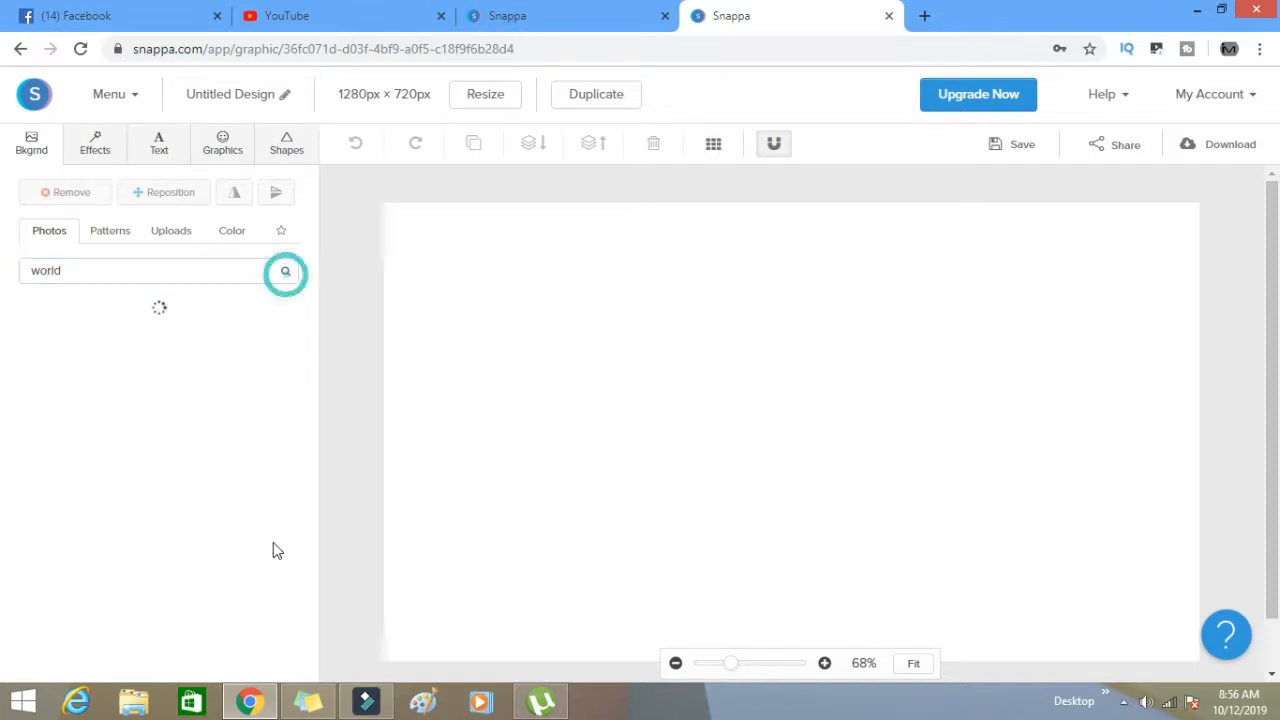
left_click(537, 15)
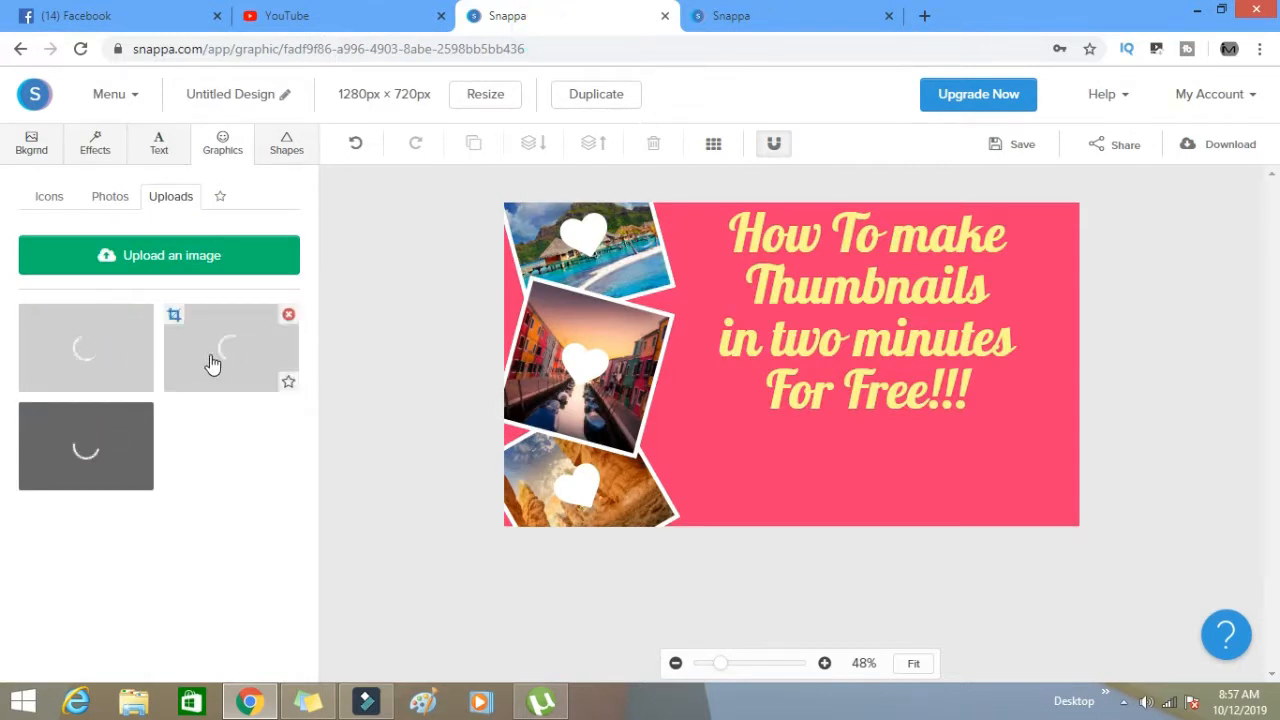
left_click(800, 14)
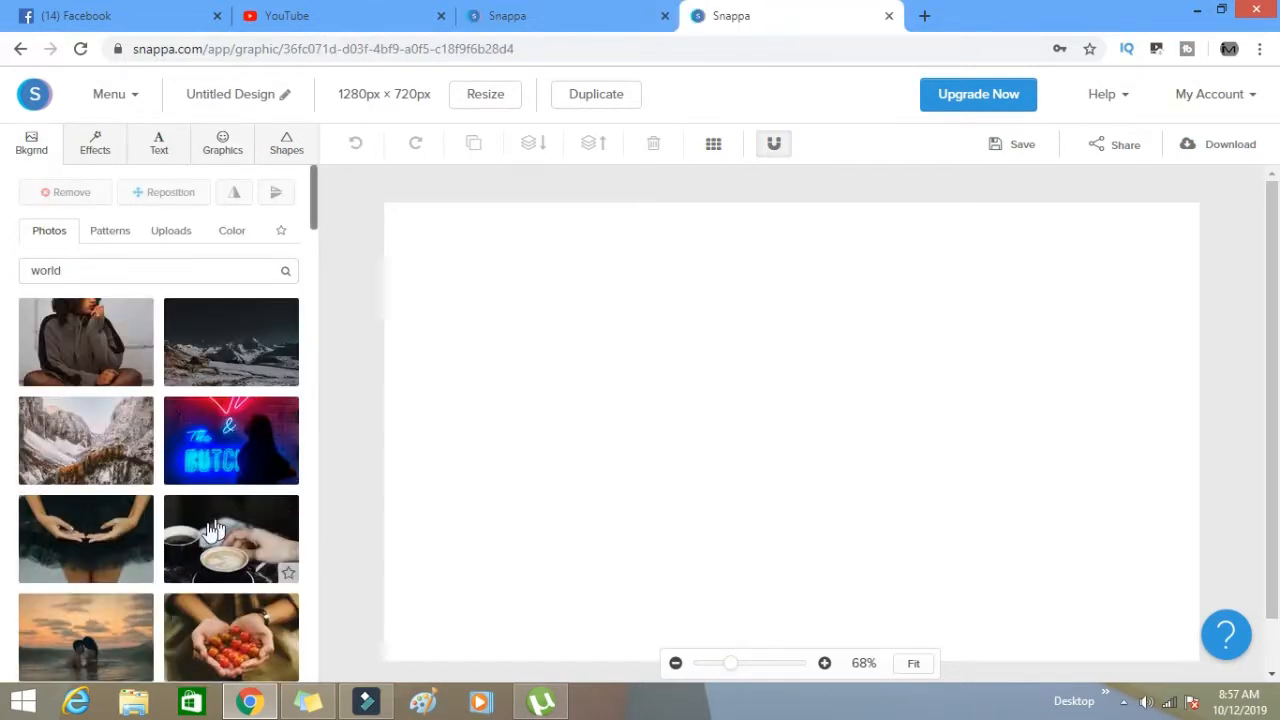
scroll(208, 533, "down", 3)
scroll(212, 512, "down", 15)
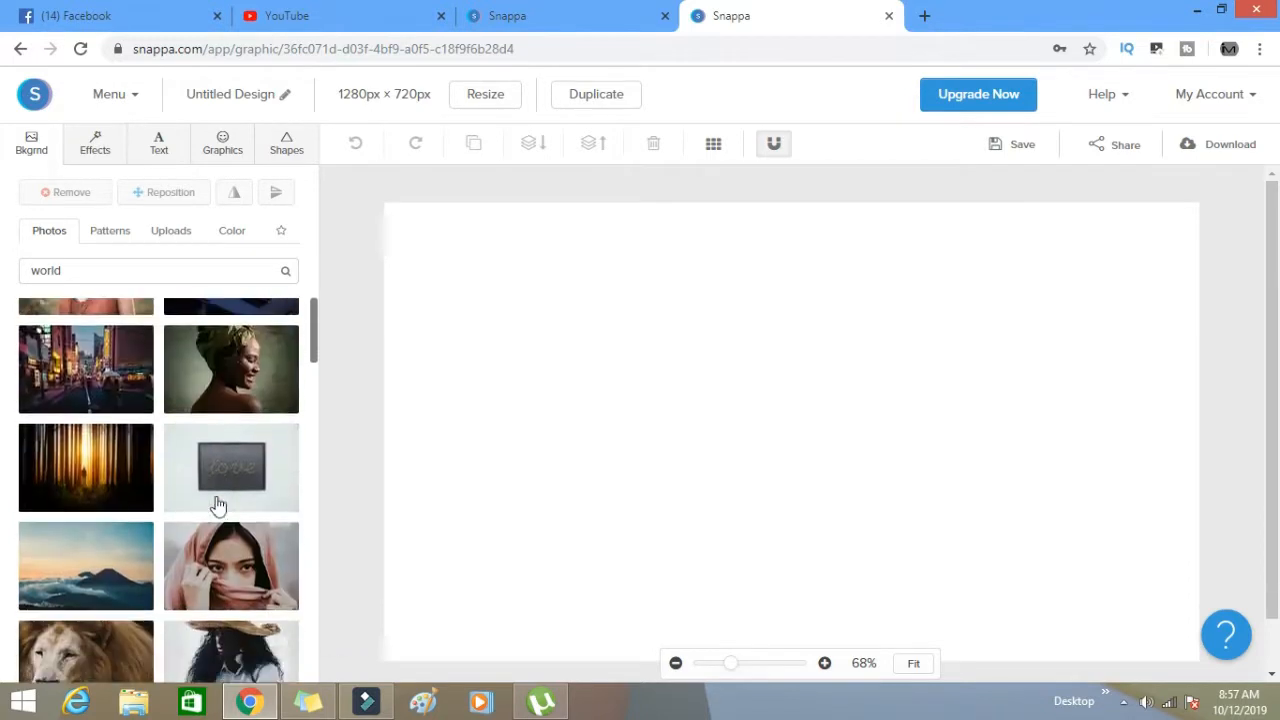
scroll(200, 505, "down", 5)
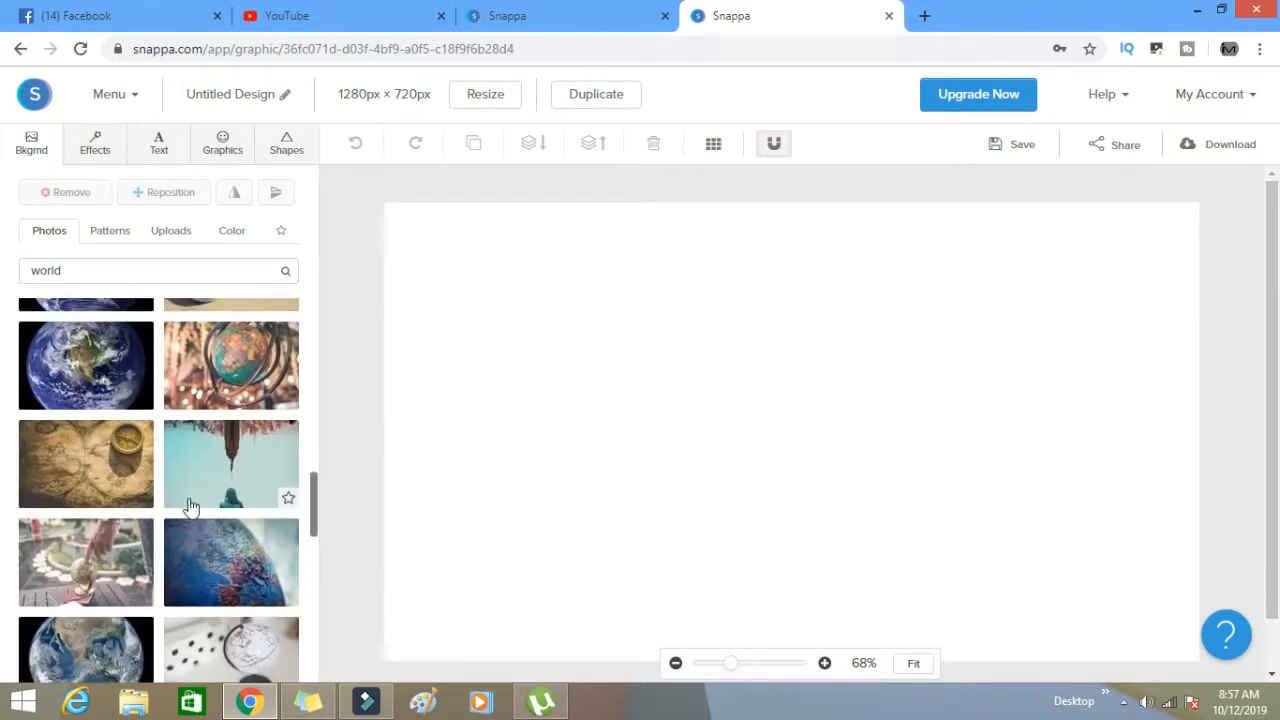
left_click(100, 383)
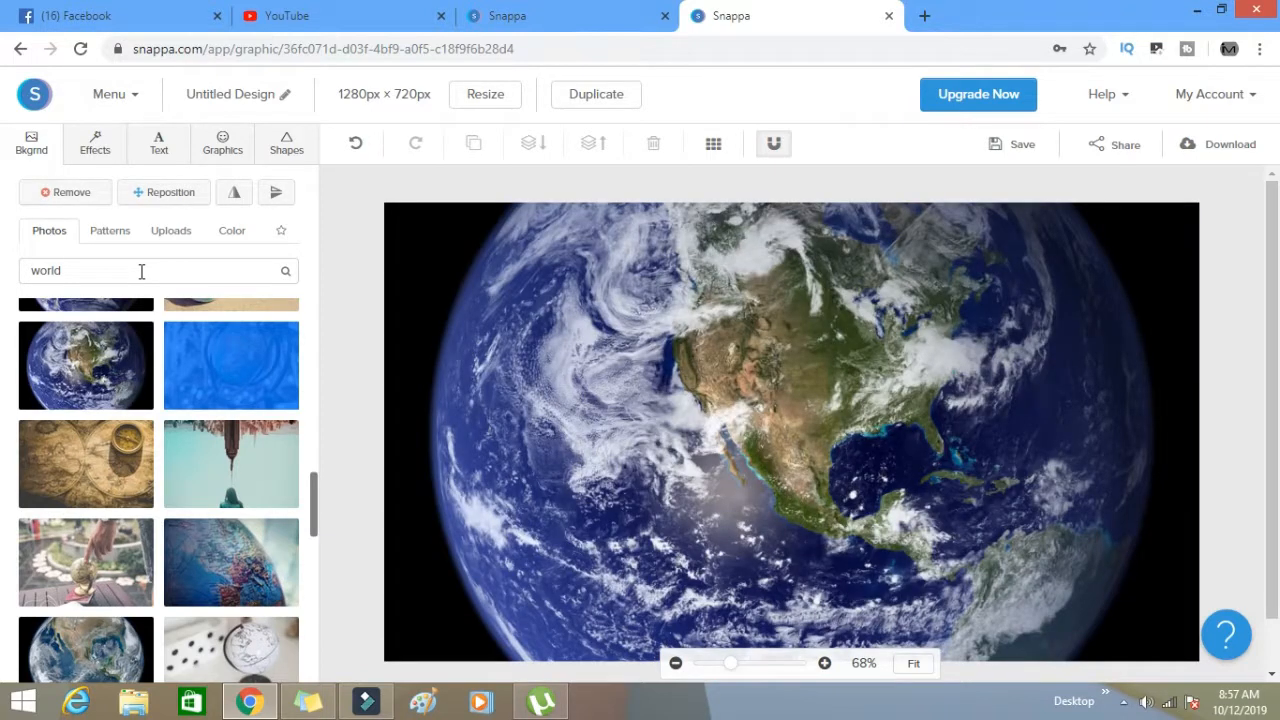
Search the background photos for "End" and browse through the pictures
left_click(142, 279)
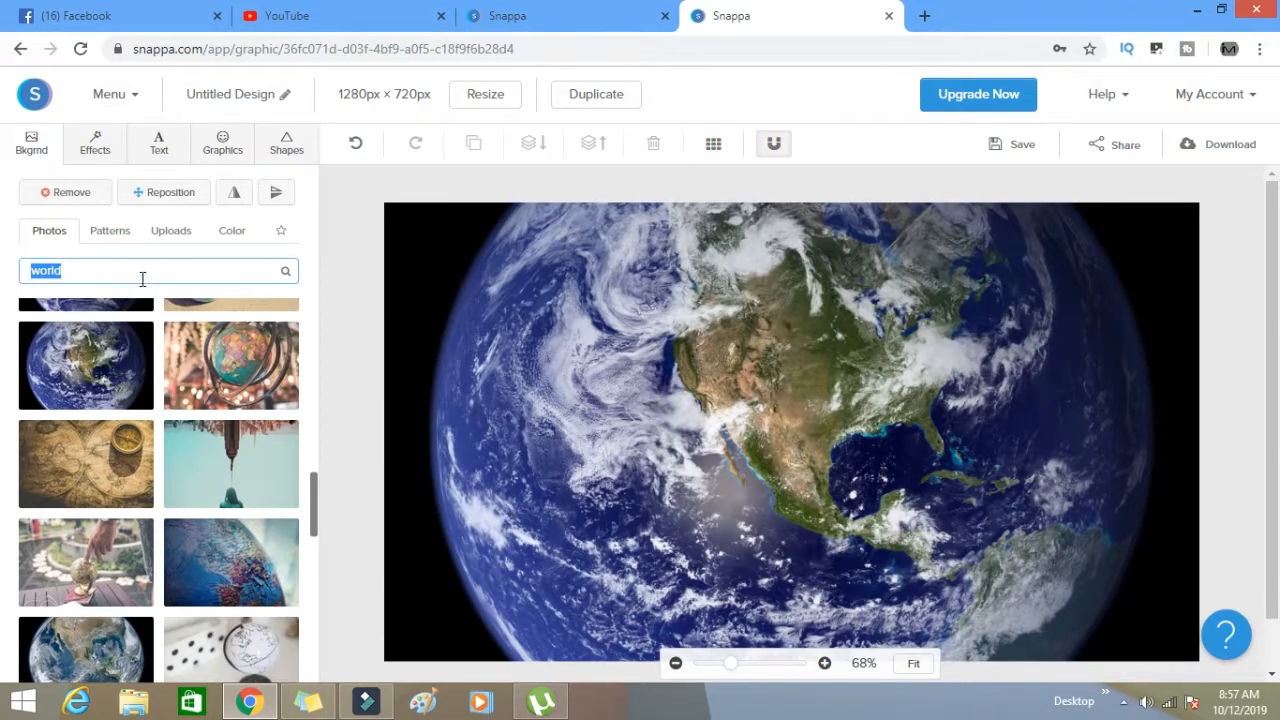
key("BackSpace")
type("End")
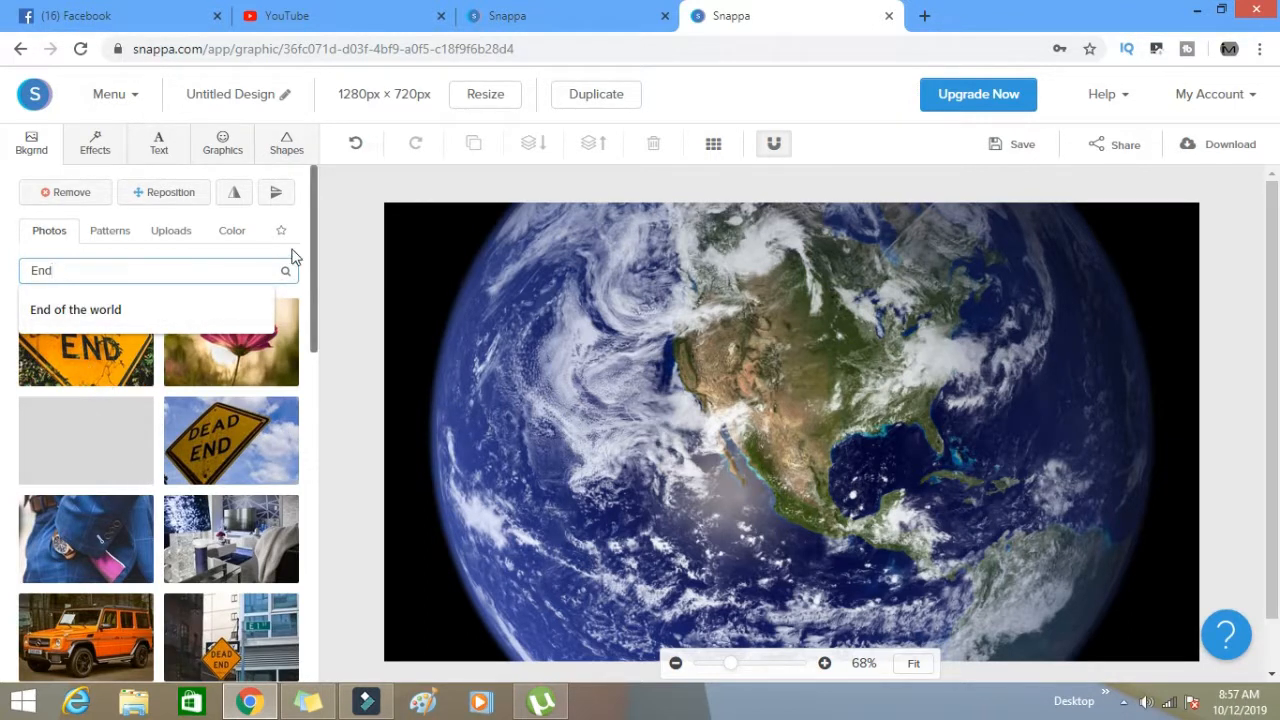
left_click(313, 360)
left_click_drag(307, 330, 322, 648)
left_click_drag(337, 597, 335, 256)
Search the background photos for "climate"
left_click(160, 263)
double_click(163, 263)
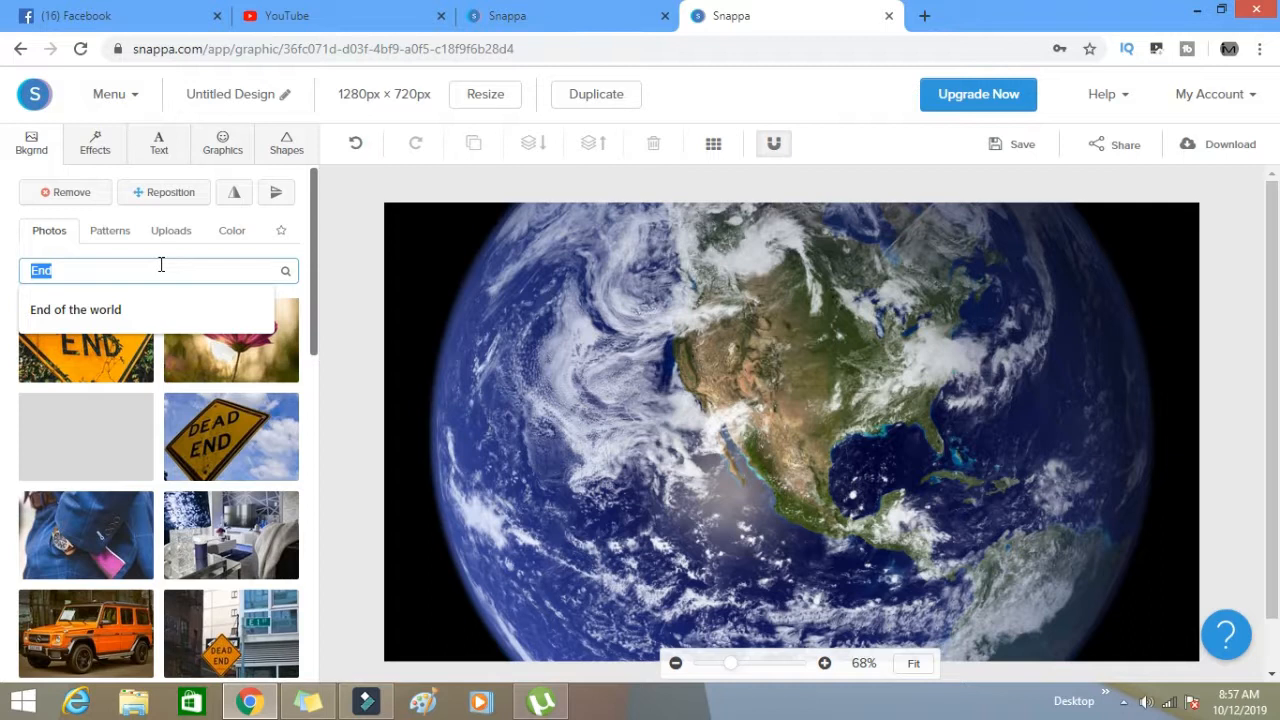
type("climate")
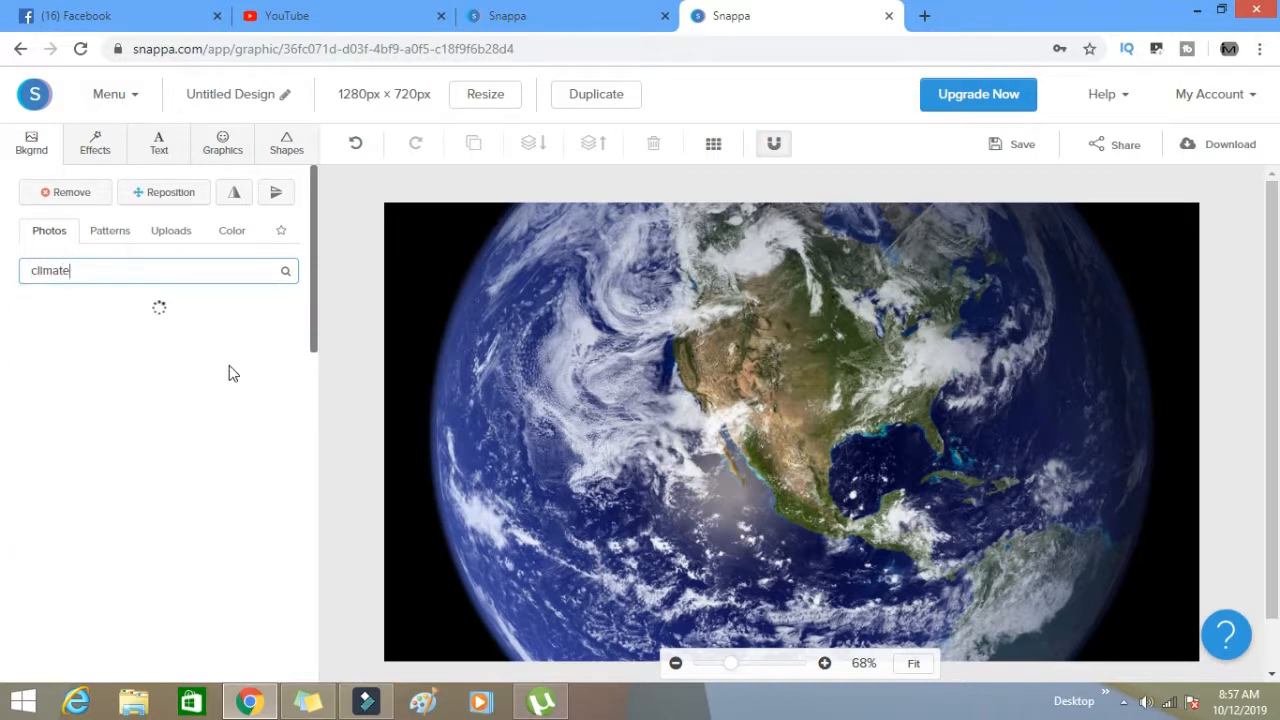
Search the icon library for "climate" and browse through the icons
left_click(220, 148)
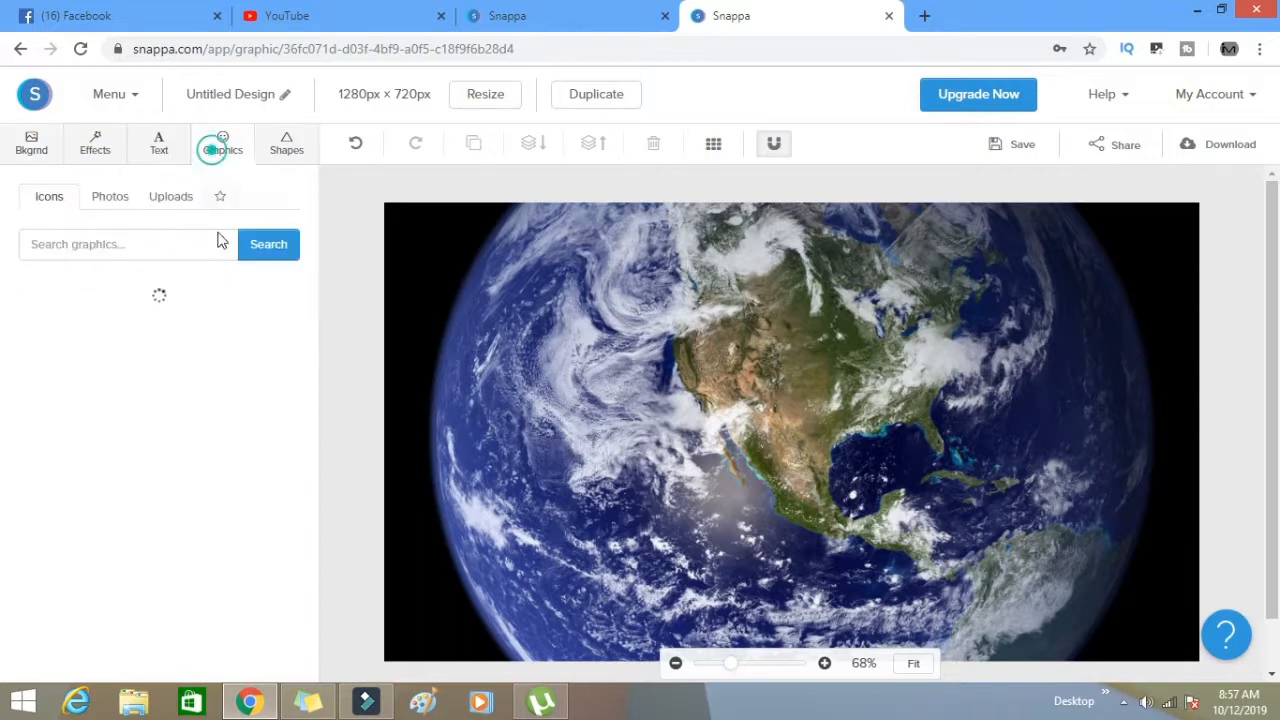
left_click(184, 245)
type("cl")
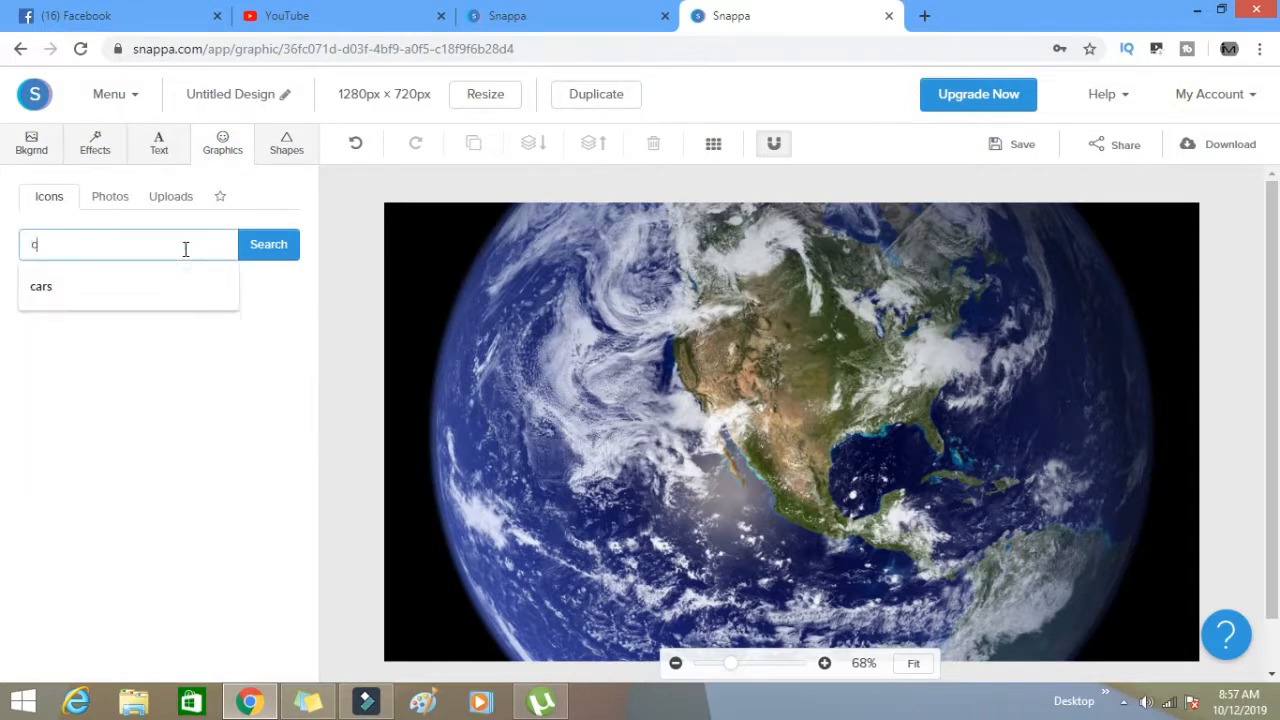
key("Return")
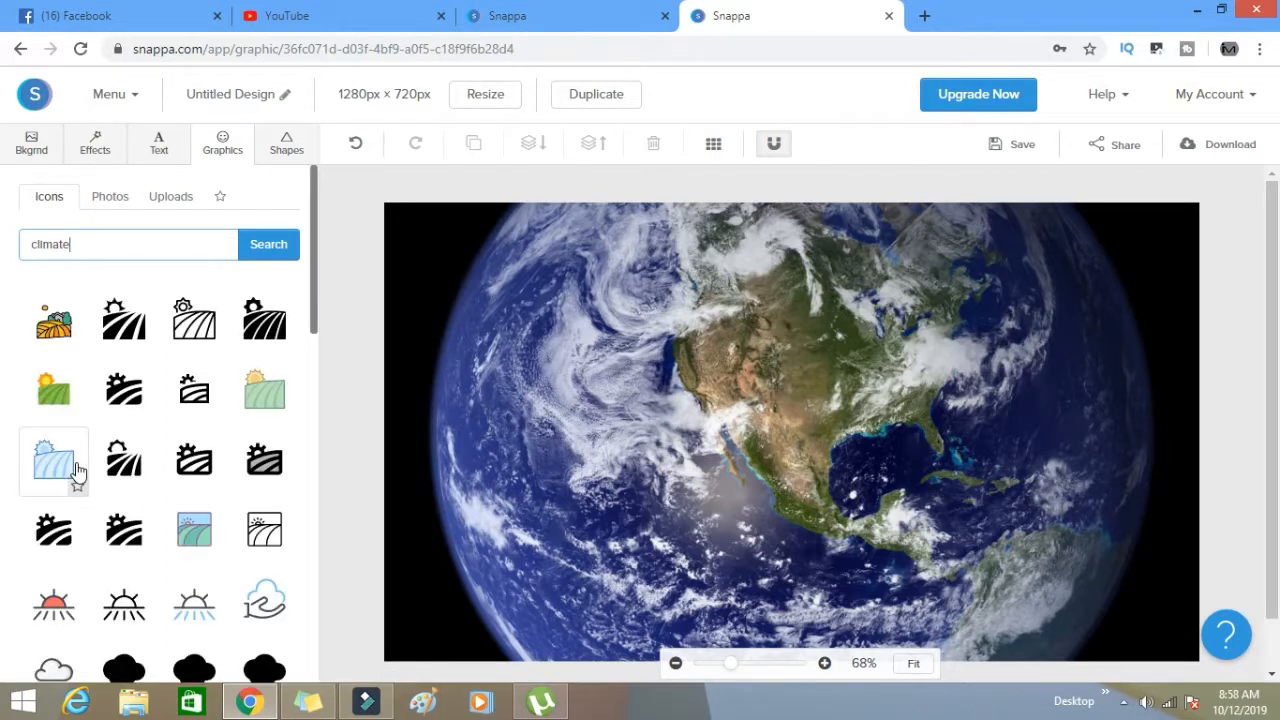
scroll(140, 500, "down", 10)
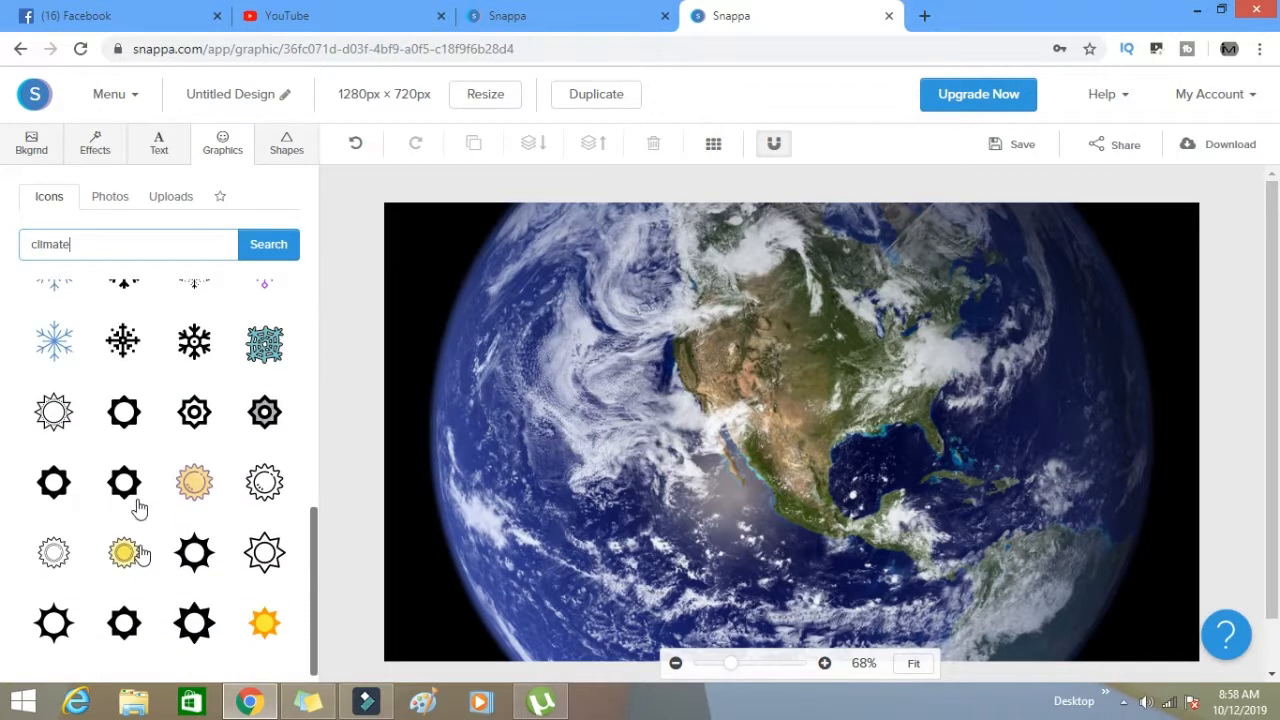
Search the graphics photos for "climate" and add the "We don't have time" protest sign photo to the canvas
left_click(112, 198)
left_click(130, 251)
type("climate")
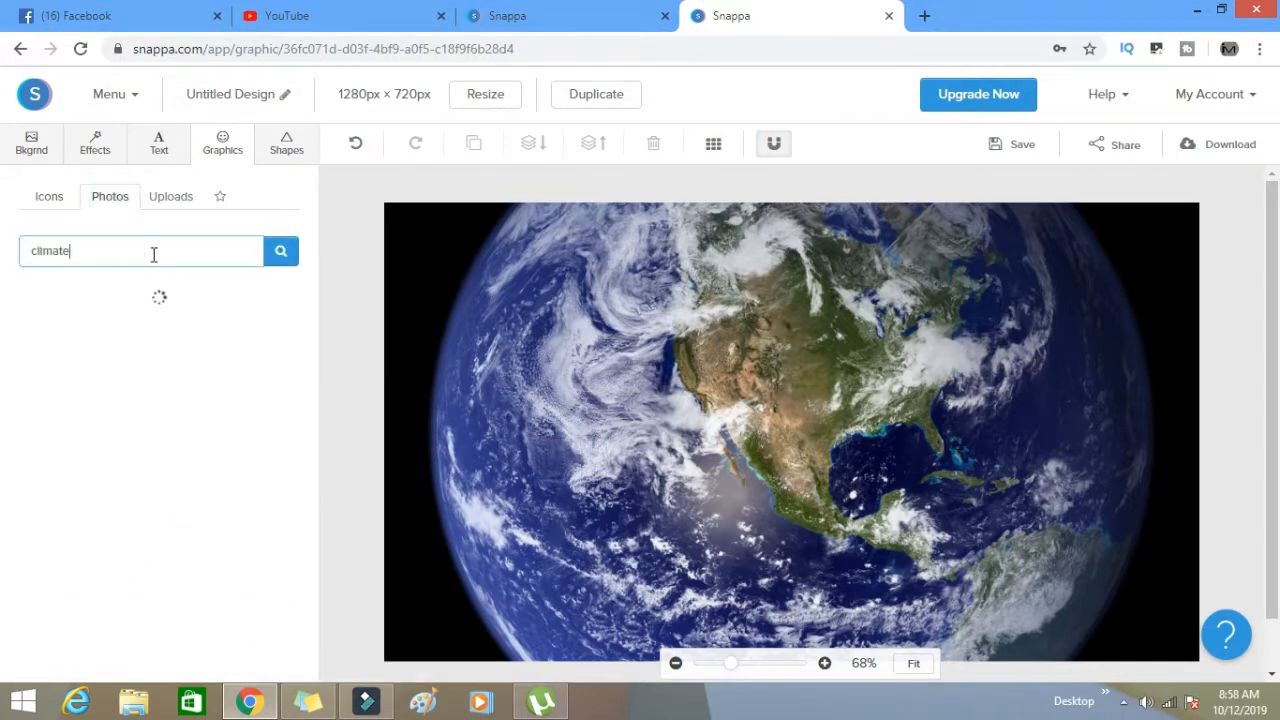
left_click(282, 260)
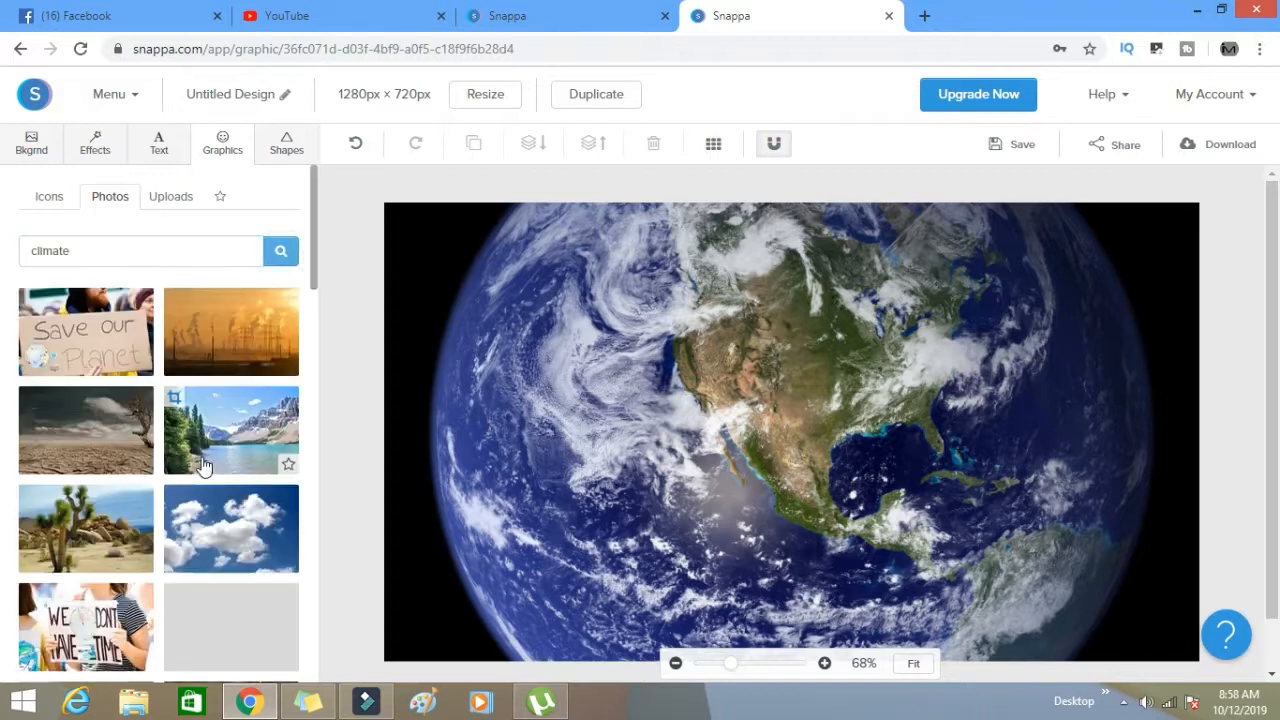
scroll(204, 467, "down", 4)
scroll(206, 462, "up", 3)
scroll(205, 455, "up", 1)
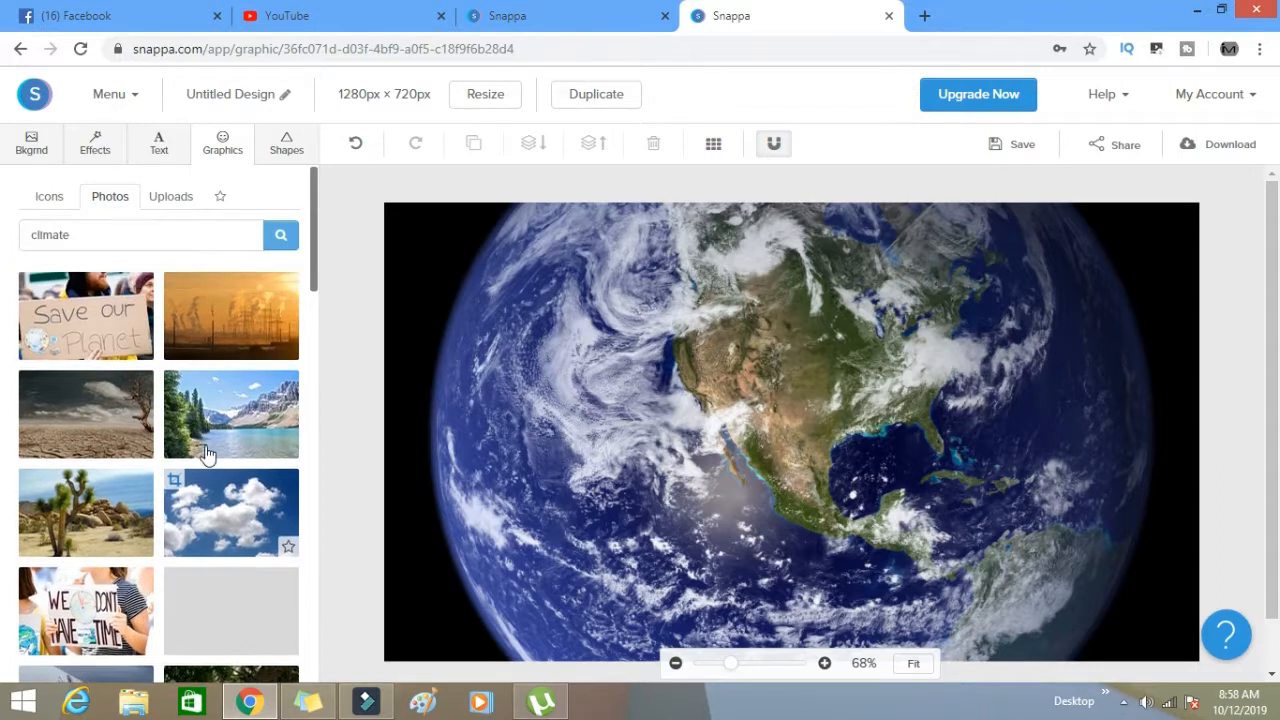
scroll(107, 407, "down", 3)
scroll(107, 399, "down", 2)
scroll(106, 405, "up", 2)
left_click(95, 360)
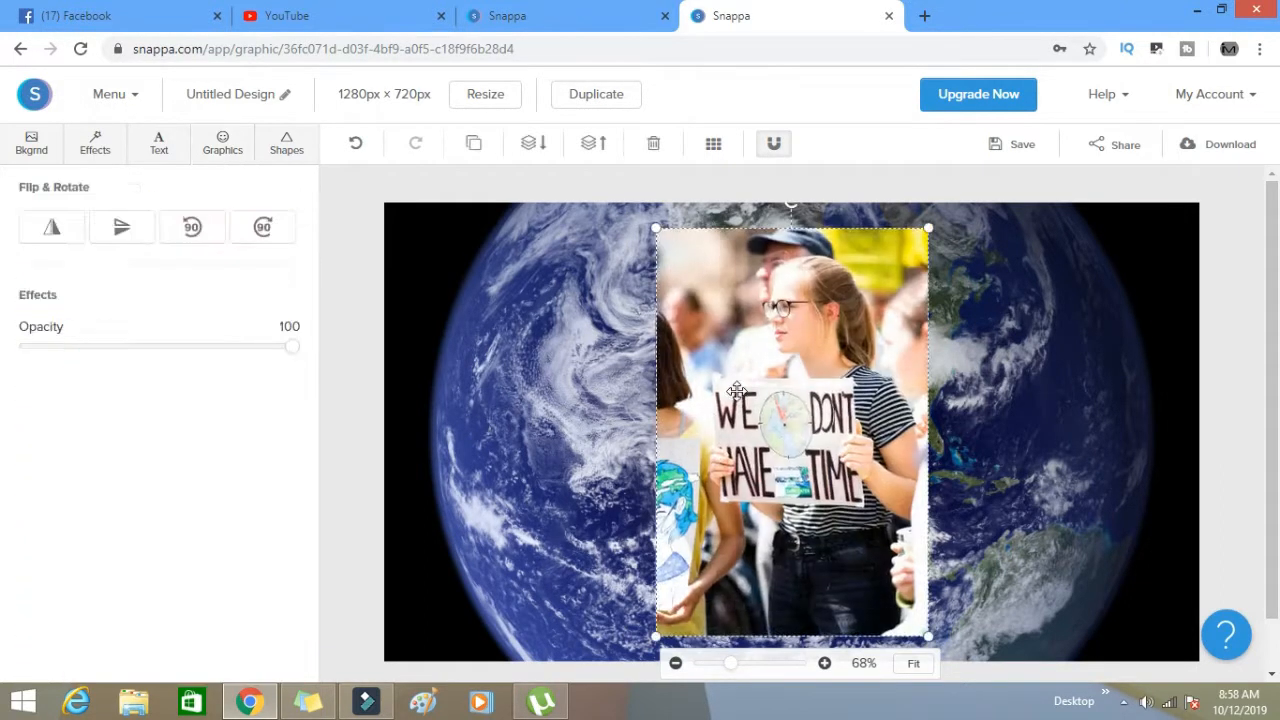
Move the protest sign photo to the canvas's left edge and enlarge it to fill the full canvas height
left_click_drag(793, 433, 525, 405)
left_click_drag(663, 608, 737, 682)
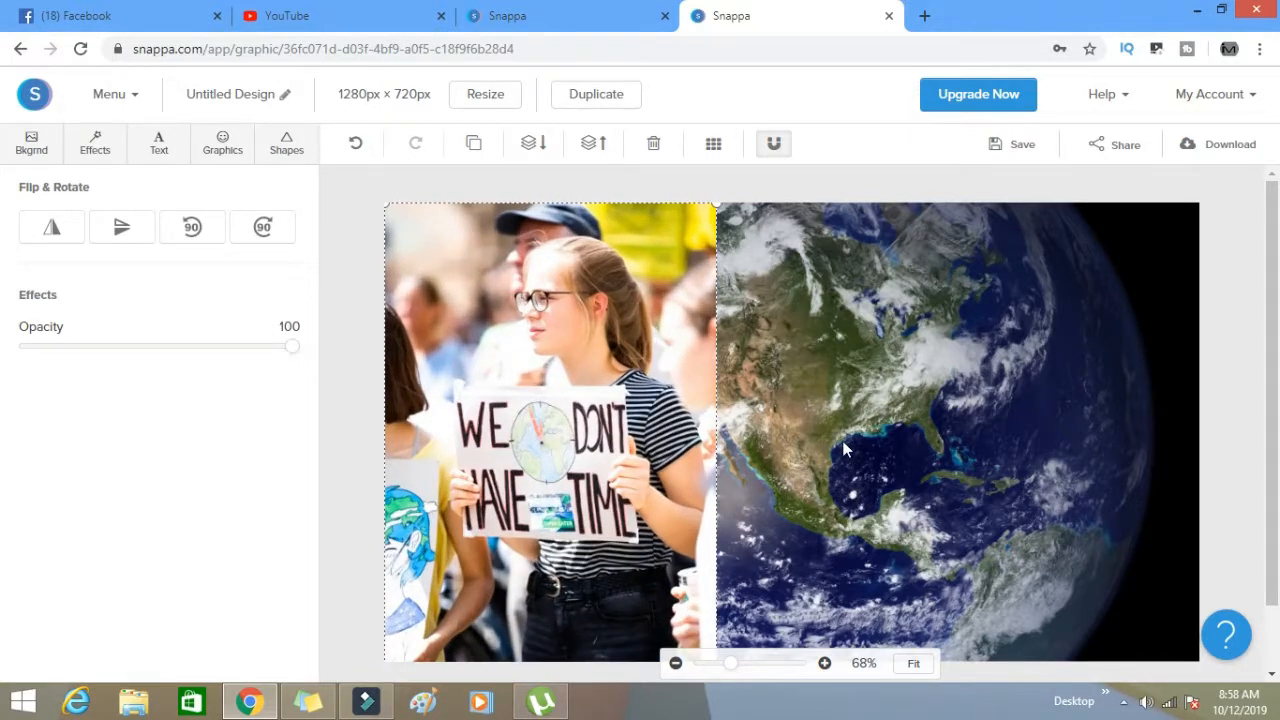
Add a heading text box over the upper part of the Earth and color it red #d8334a
left_click(222, 143)
left_click(159, 143)
left_click(160, 214)
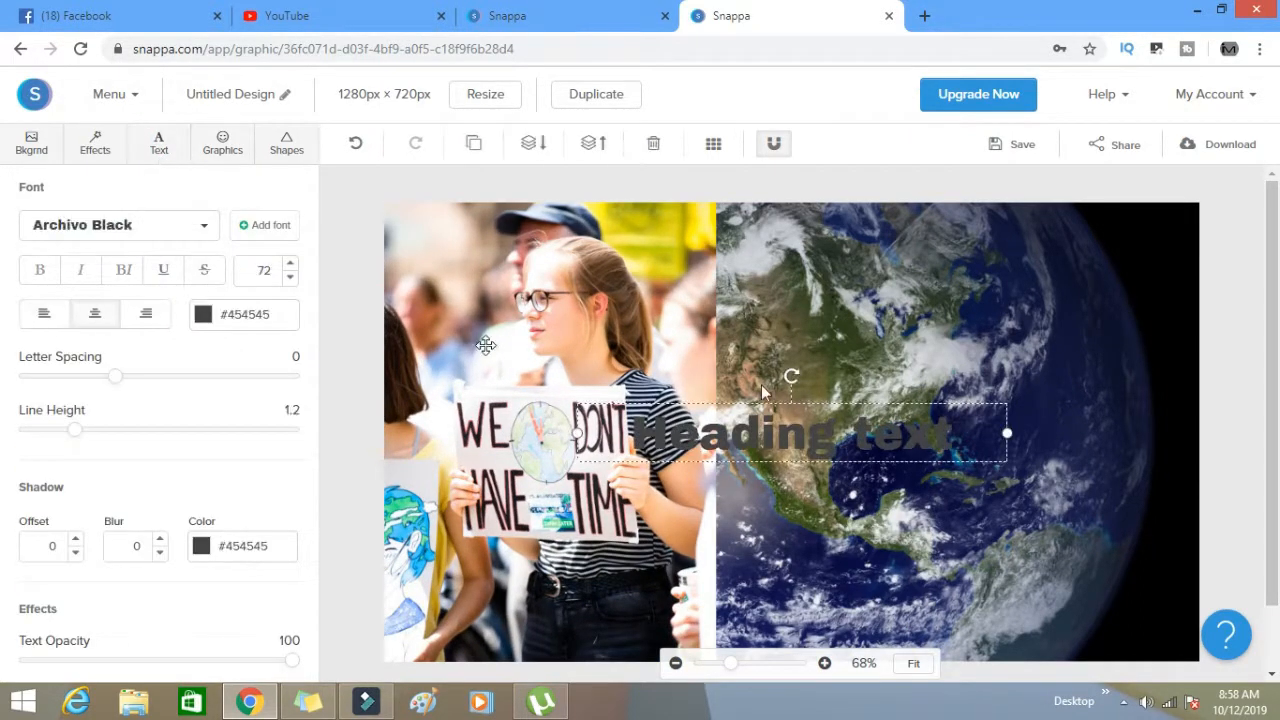
left_click_drag(886, 411, 1022, 222)
left_click(280, 314)
left_click(225, 467)
left_click(225, 442)
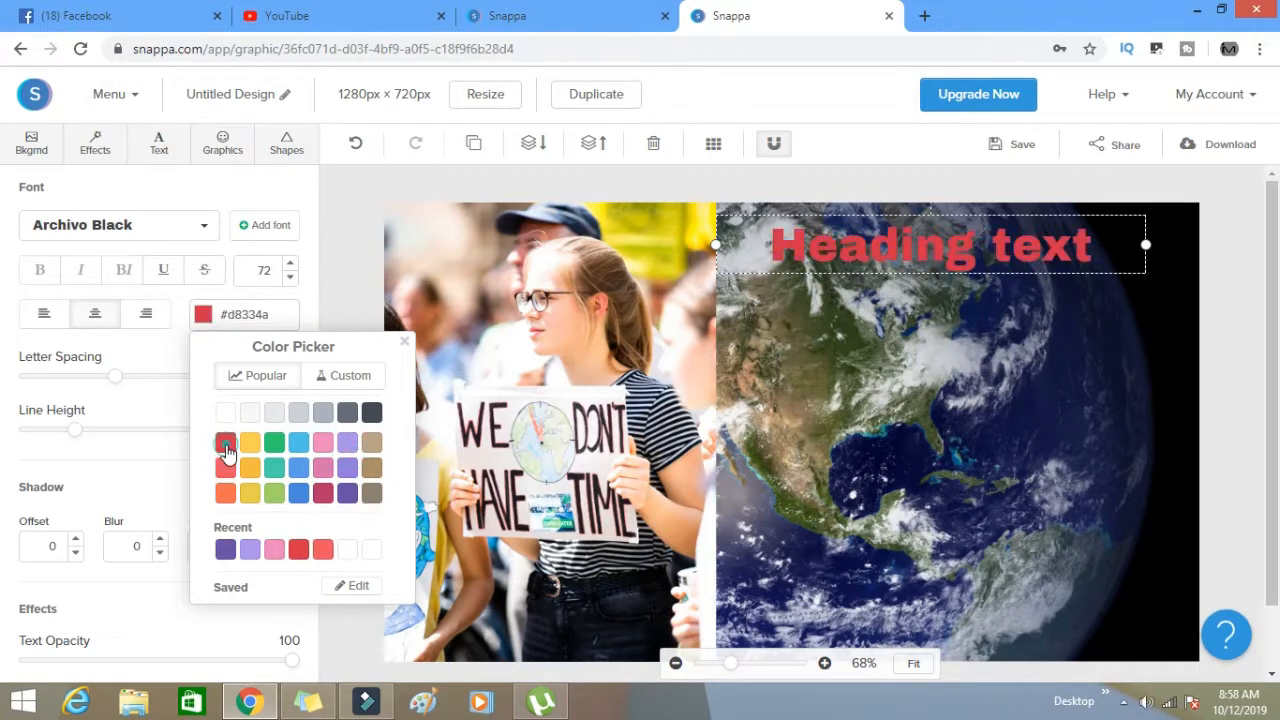
Replace the heading text with "World Is going to End?" and move it slightly lower over the Earth
double_click(890, 250)
type("World is going to Ebn")
key("BackSpace")
type("d")
left_click(837, 213)
left_click(882, 549)
left_click_drag(899, 256, 917, 296)
Add a subheading text box below the heading and color it white #ffffff
left_click(159, 143)
left_click(174, 292)
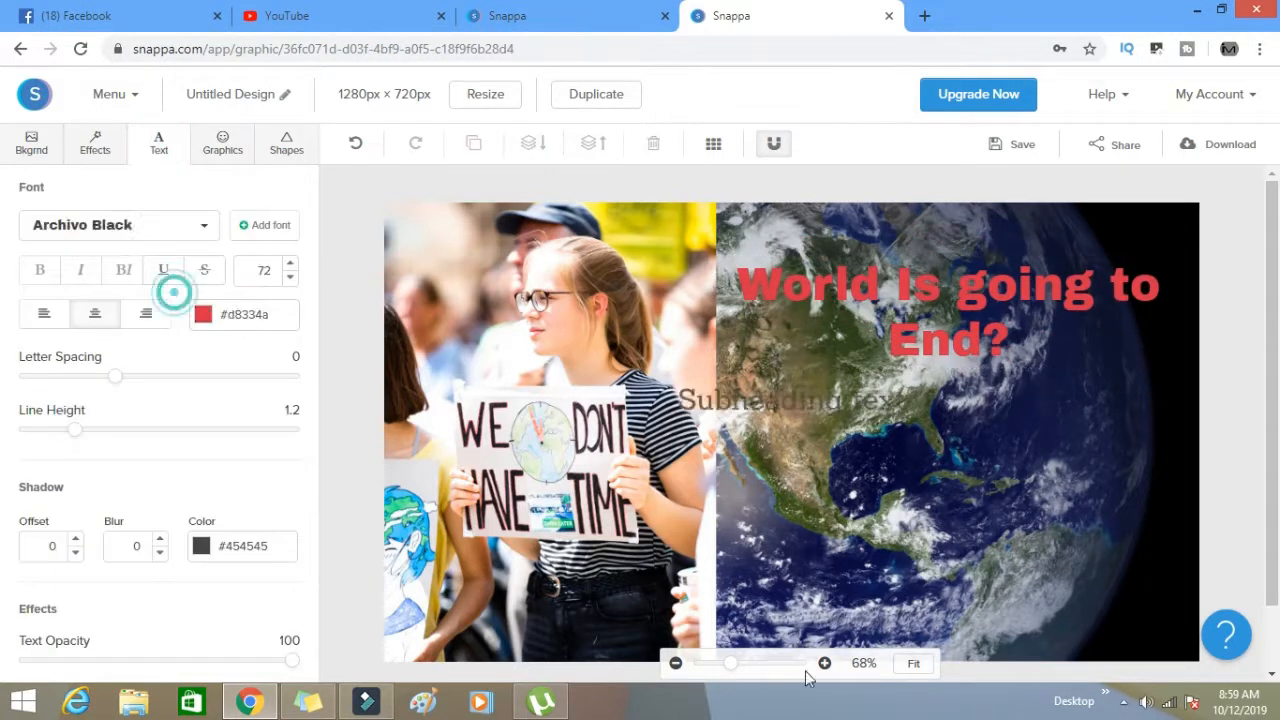
left_click(240, 314)
left_click(225, 412)
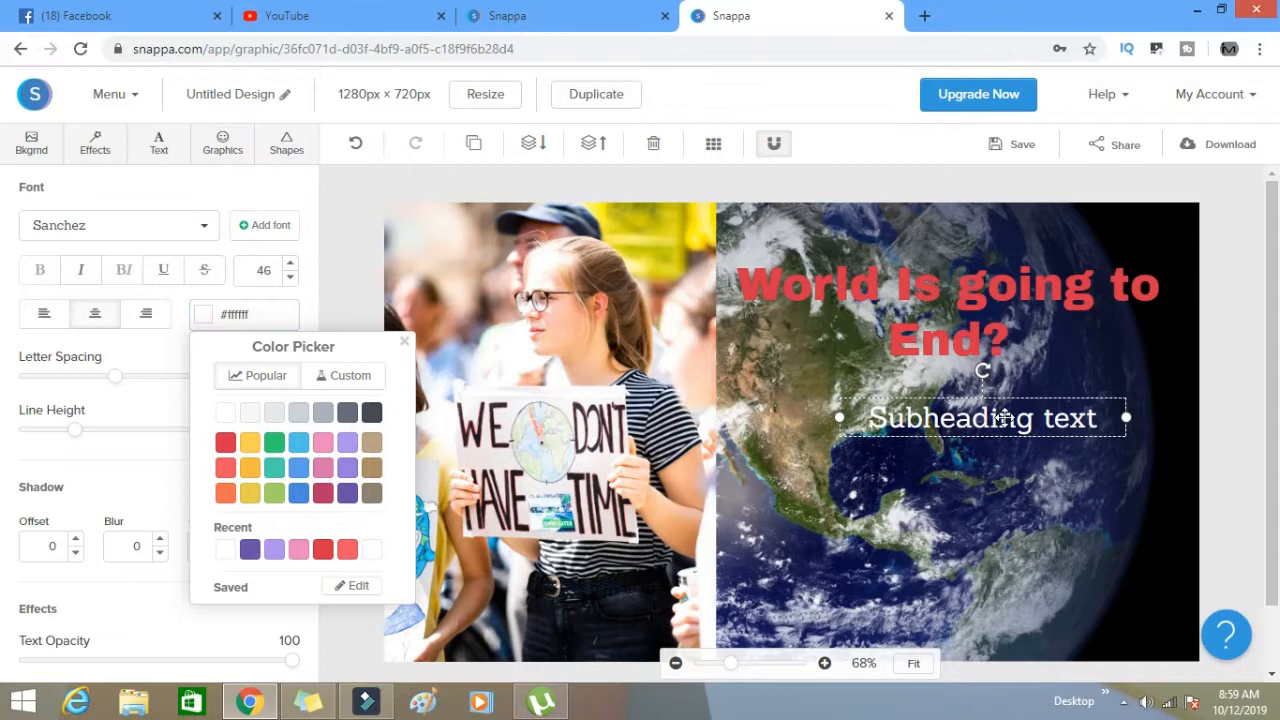
Change the subheading to "We don't have much time left", widen it to fit one line and place it just below the heading
double_click(1003, 418)
type("We don't have much t")
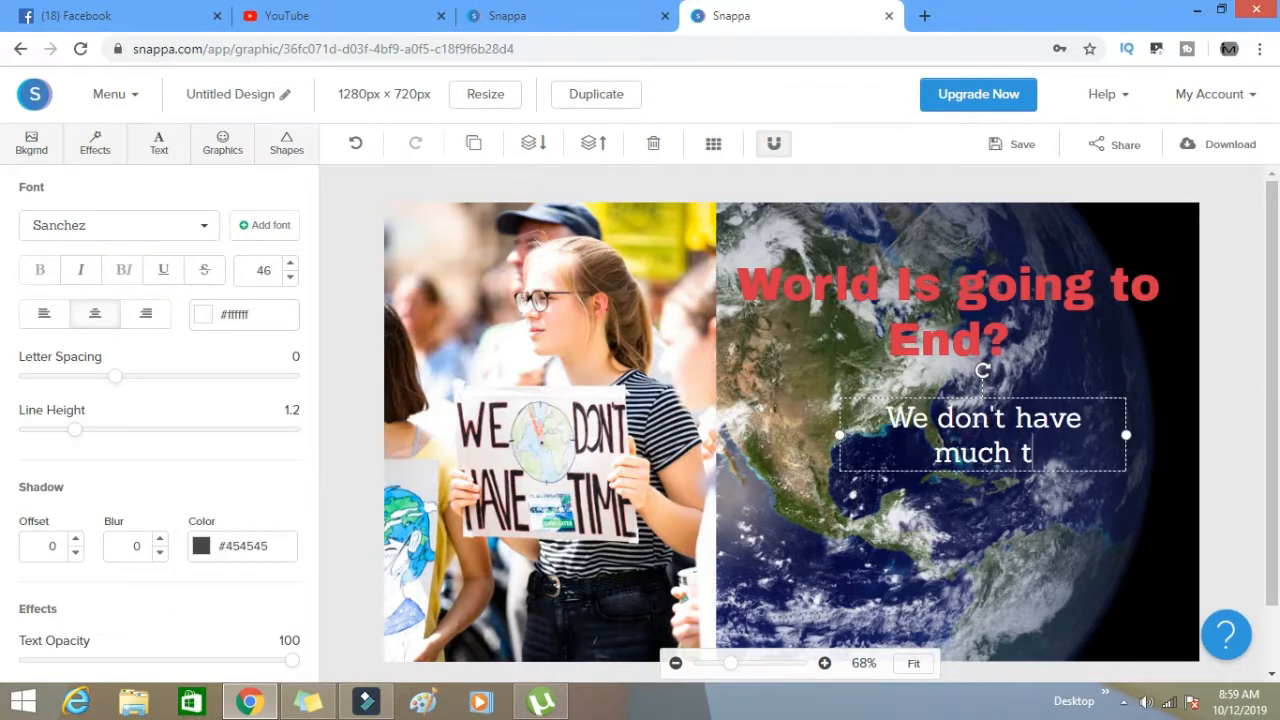
type("ime left")
left_click_drag(838, 434, 695, 442)
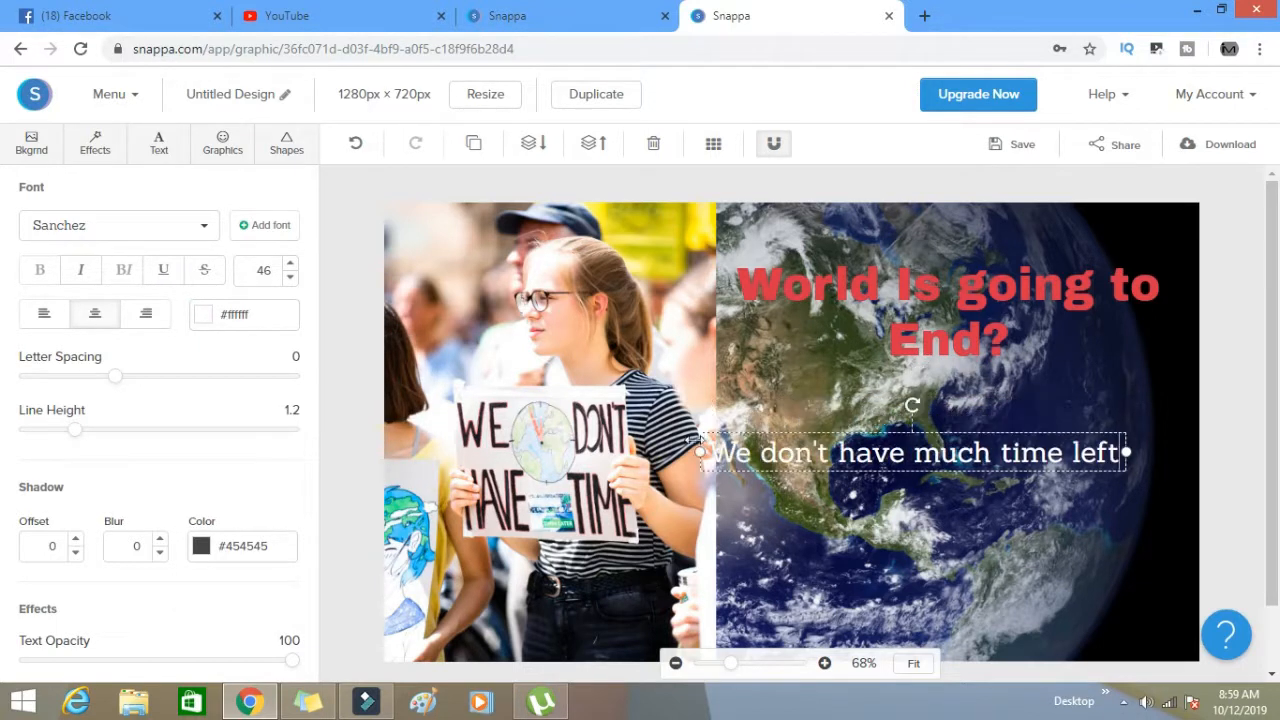
left_click(875, 508)
left_click_drag(876, 455, 924, 403)
left_click(865, 493)
Add a body text box and place it below the subheading over the Earth
left_click(165, 151)
left_click(205, 345)
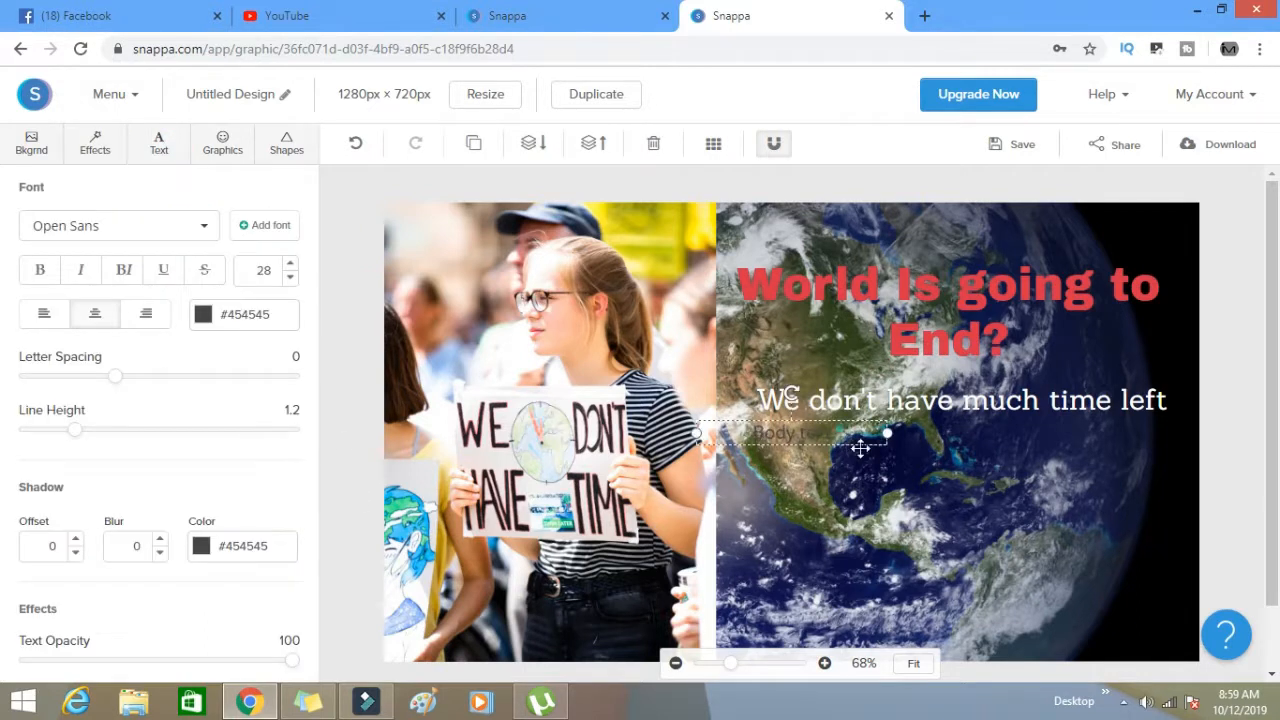
left_click_drag(860, 448, 966, 483)
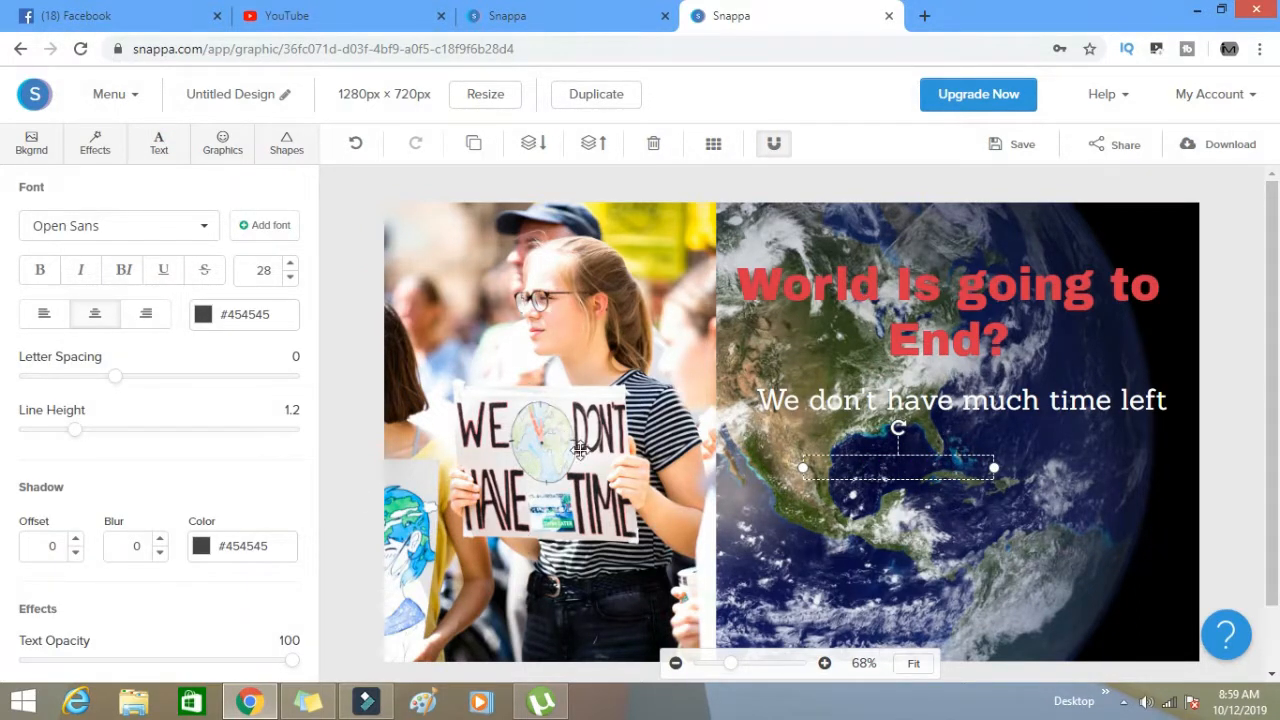
Switch to the pink thumbnail design, add the uploaded "How to grow a successful YouTube channel" image and shrink it below the title
left_click(510, 16)
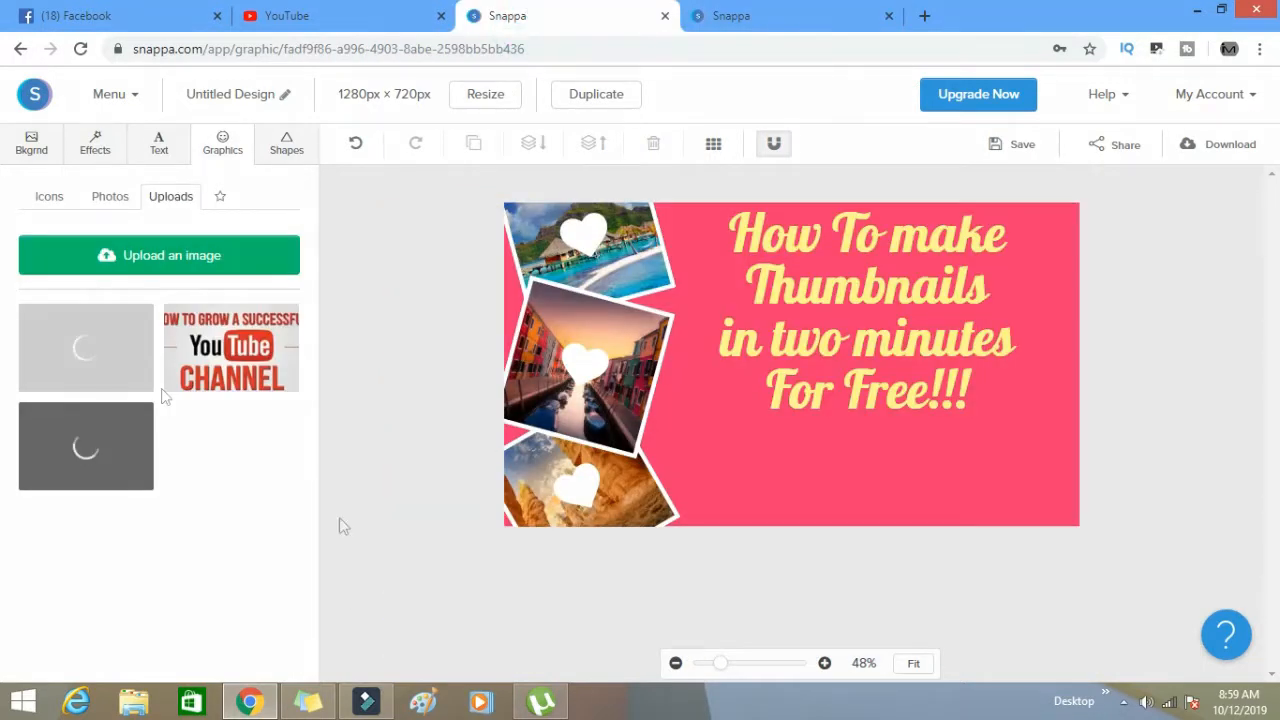
mouse_move(228, 350)
left_click(212, 367)
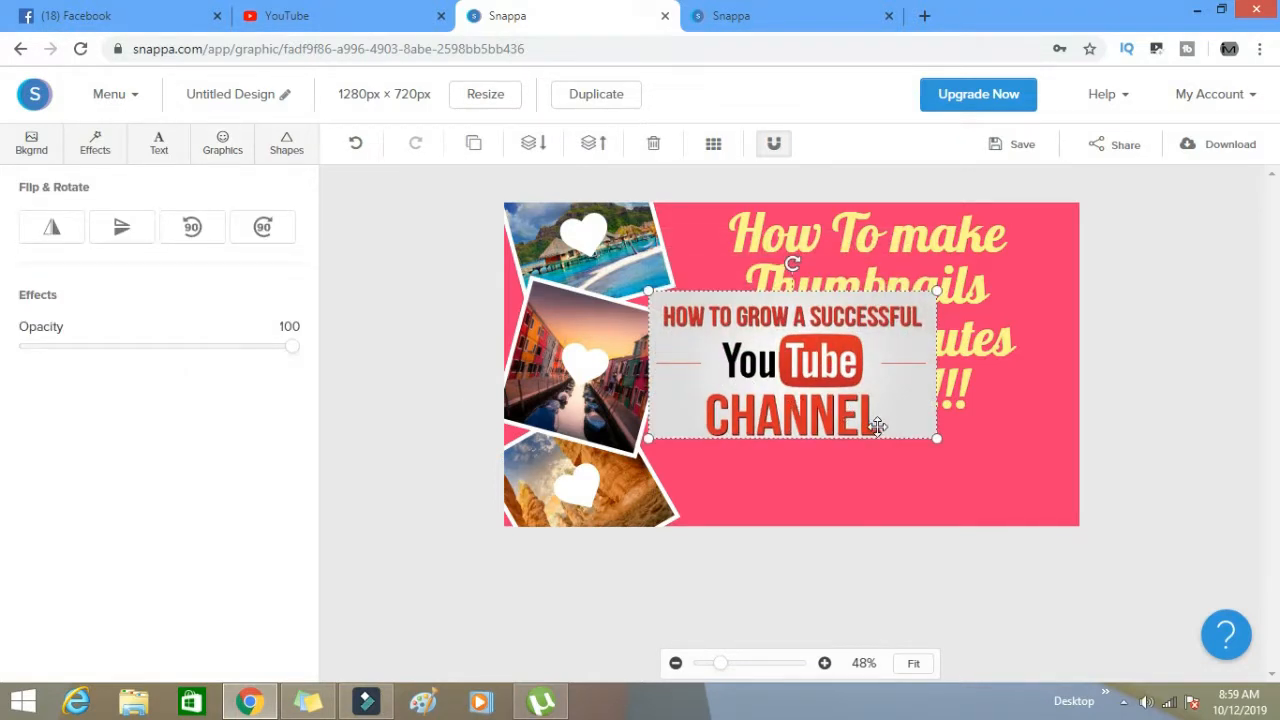
left_click_drag(938, 438, 775, 464)
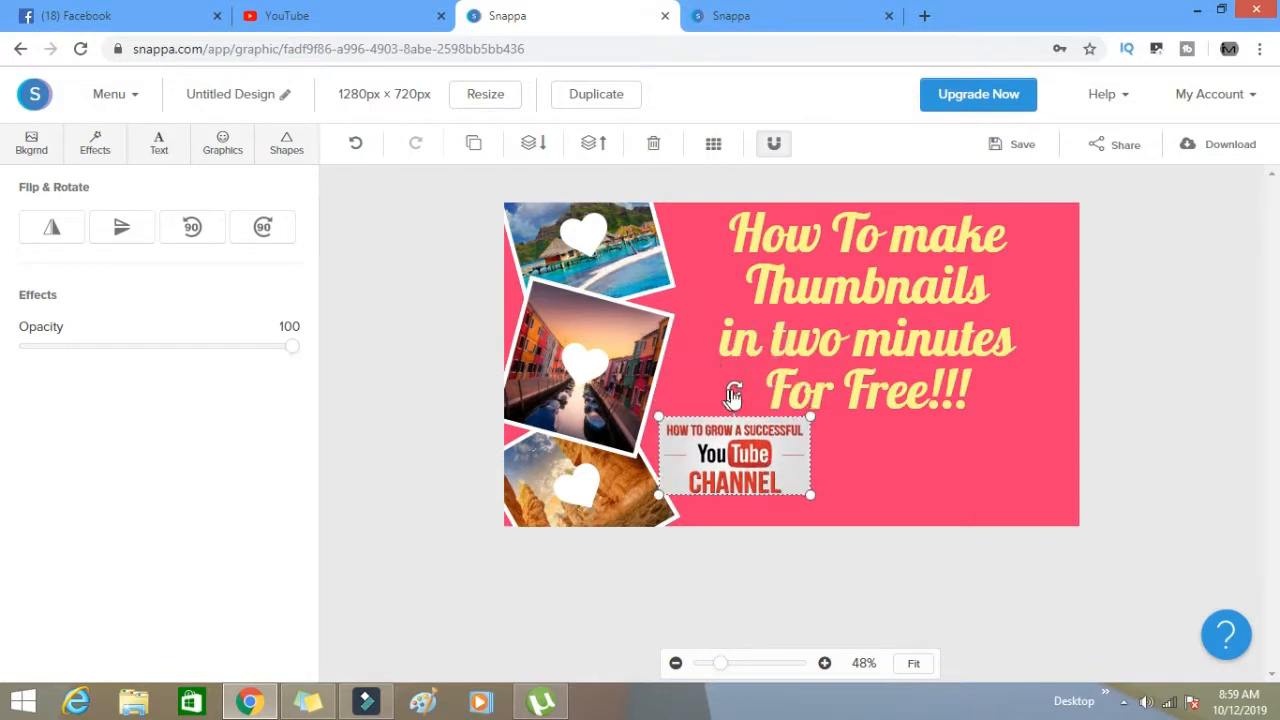
Tilt the uploaded YouTube channel image clockwise and try positions for it around the photo collage and title
left_click_drag(735, 392, 766, 402)
left_click(200, 150)
left_click_drag(730, 455, 592, 380)
left_click_drag(618, 306, 748, 400)
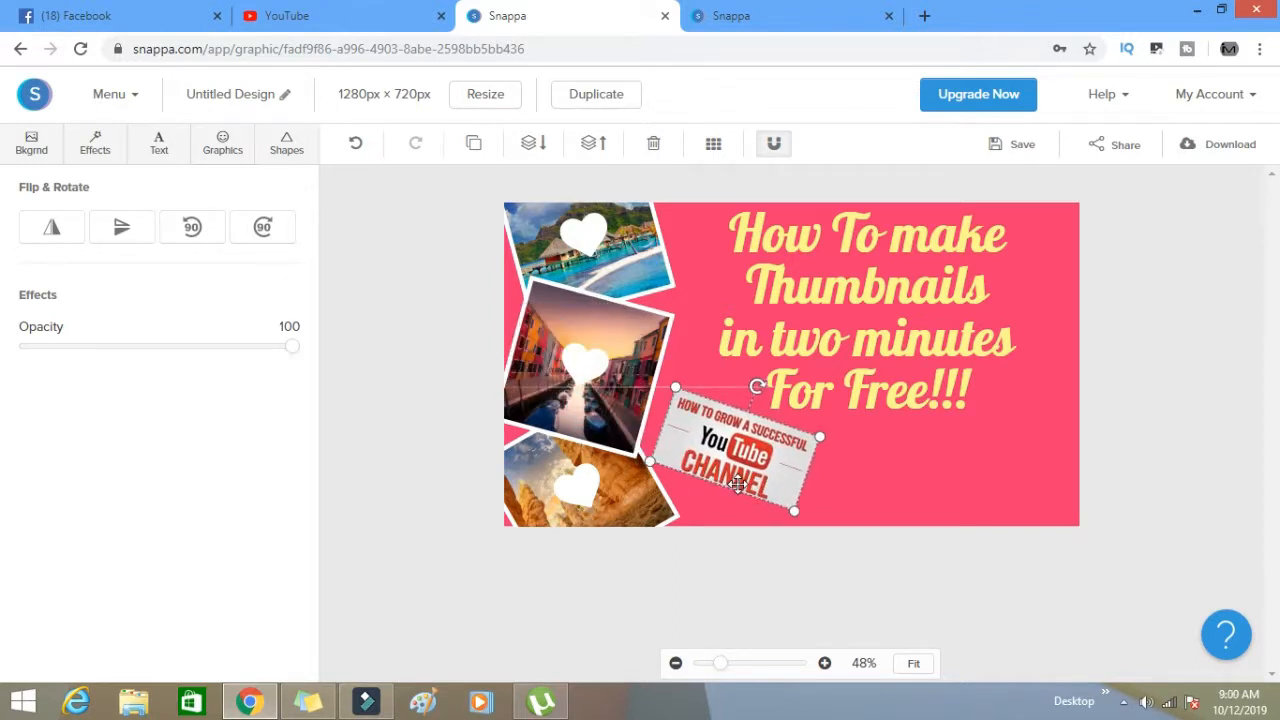
Delete the uploaded YouTube channel image from the pink thumbnail
left_click(400, 330)
left_click(748, 450)
key("Delete")
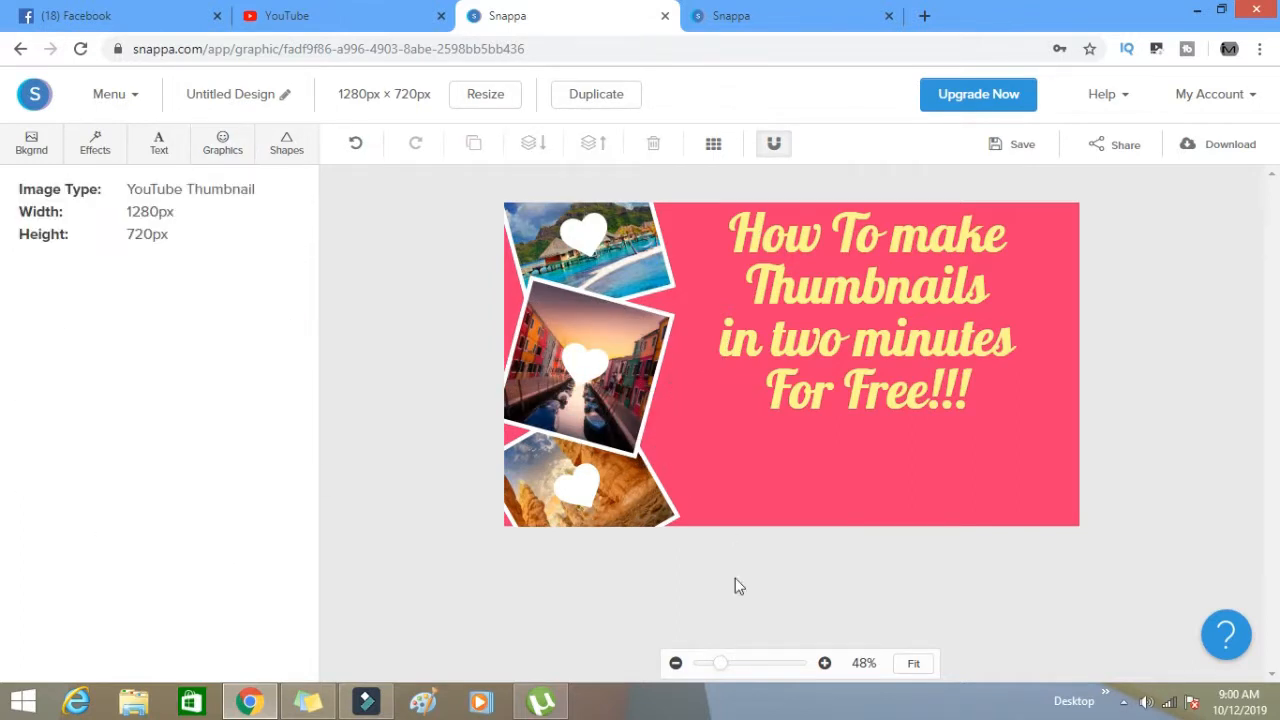
Download the pink thumbnail as a High-res PNG and show the downloaded file in its folder
left_click(1223, 150)
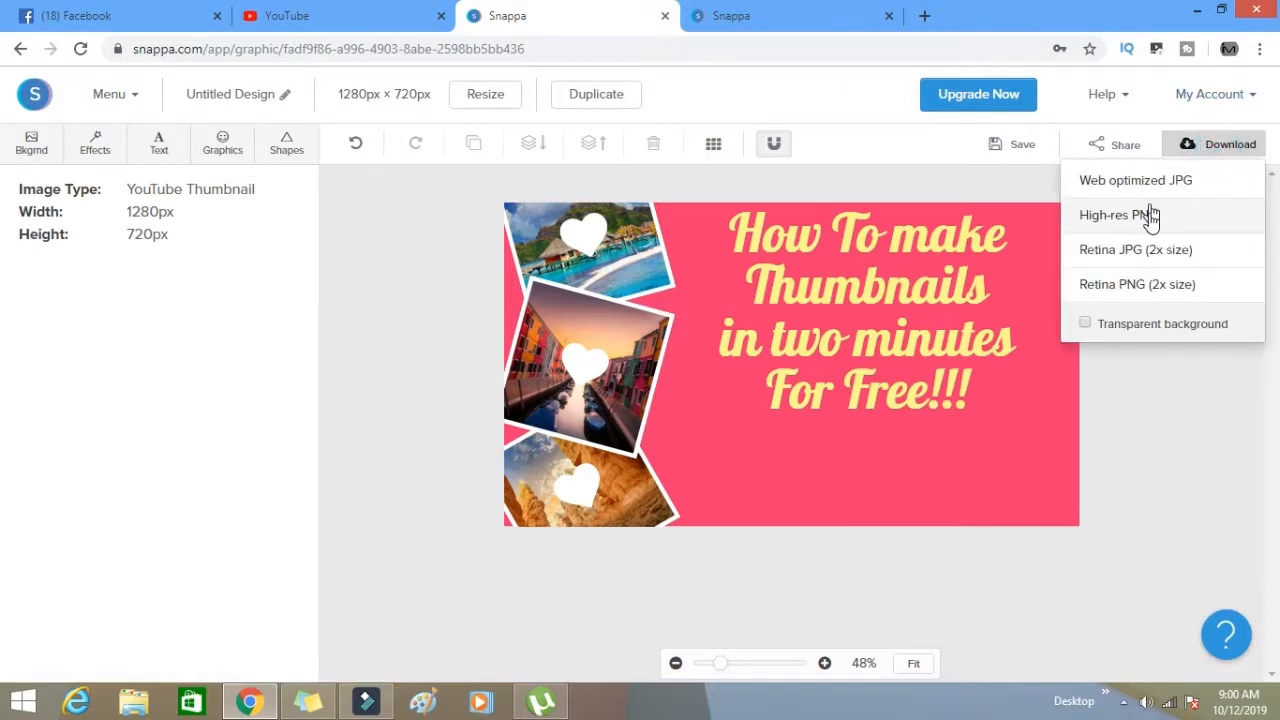
left_click(1149, 214)
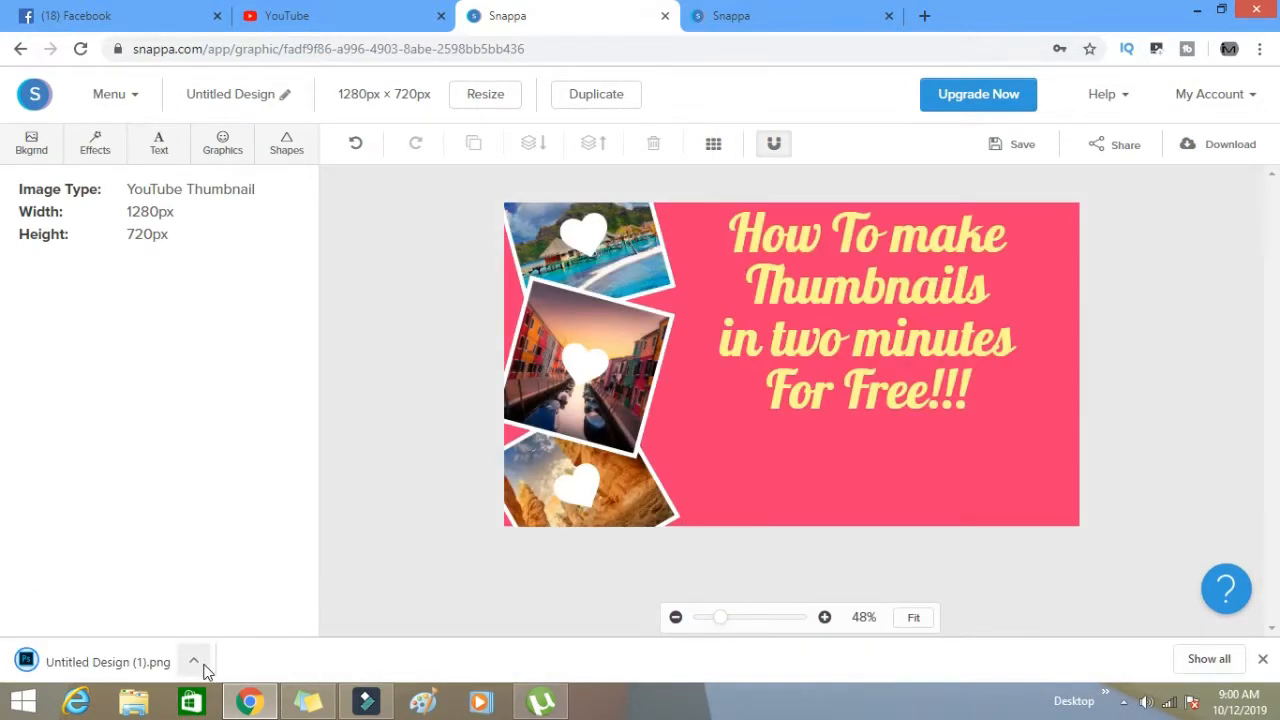
left_click(194, 660)
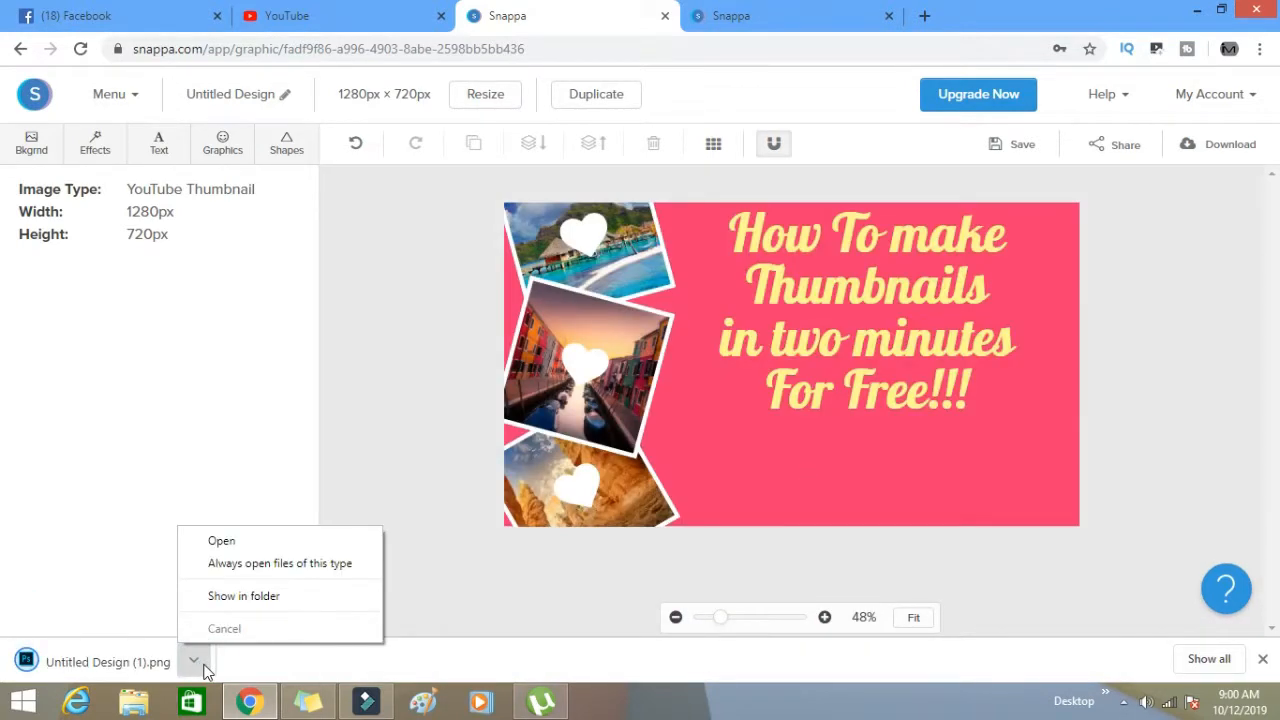
left_click(263, 595)
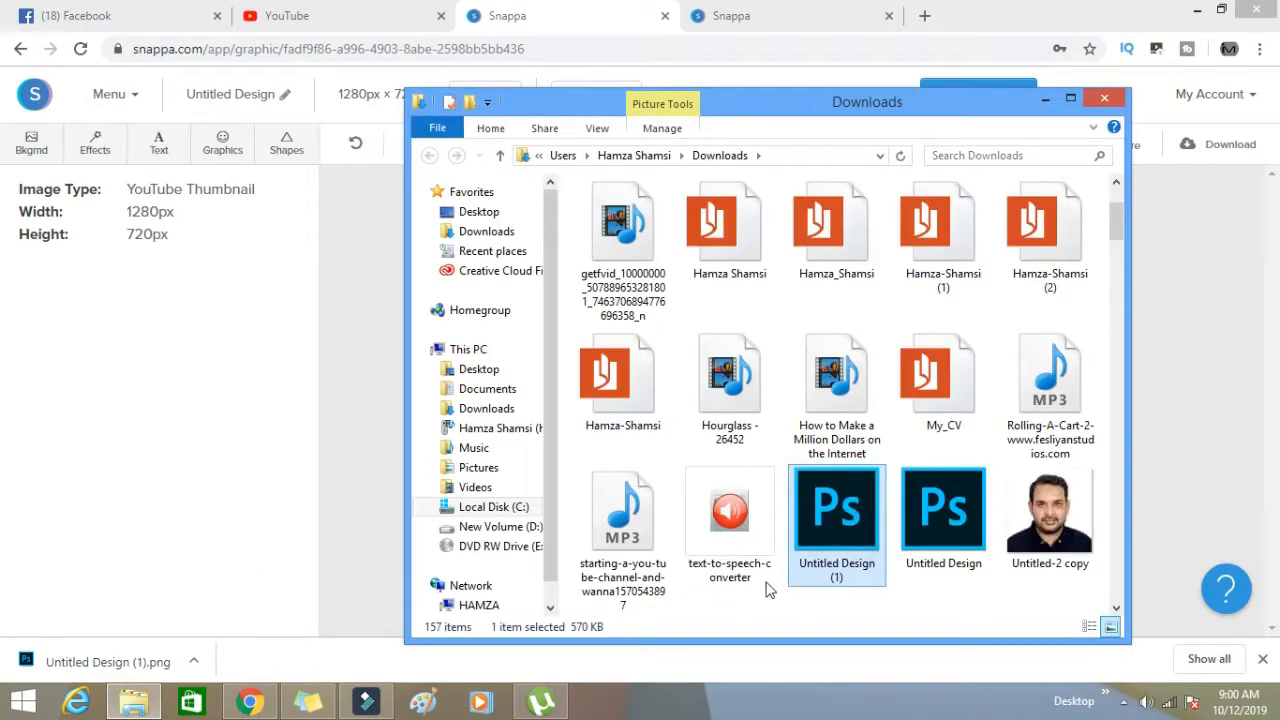
Choose a different program for opening the downloaded "Untitled Design (1)" PNG in its file properties, and open the image
right_click(870, 528)
left_click(906, 512)
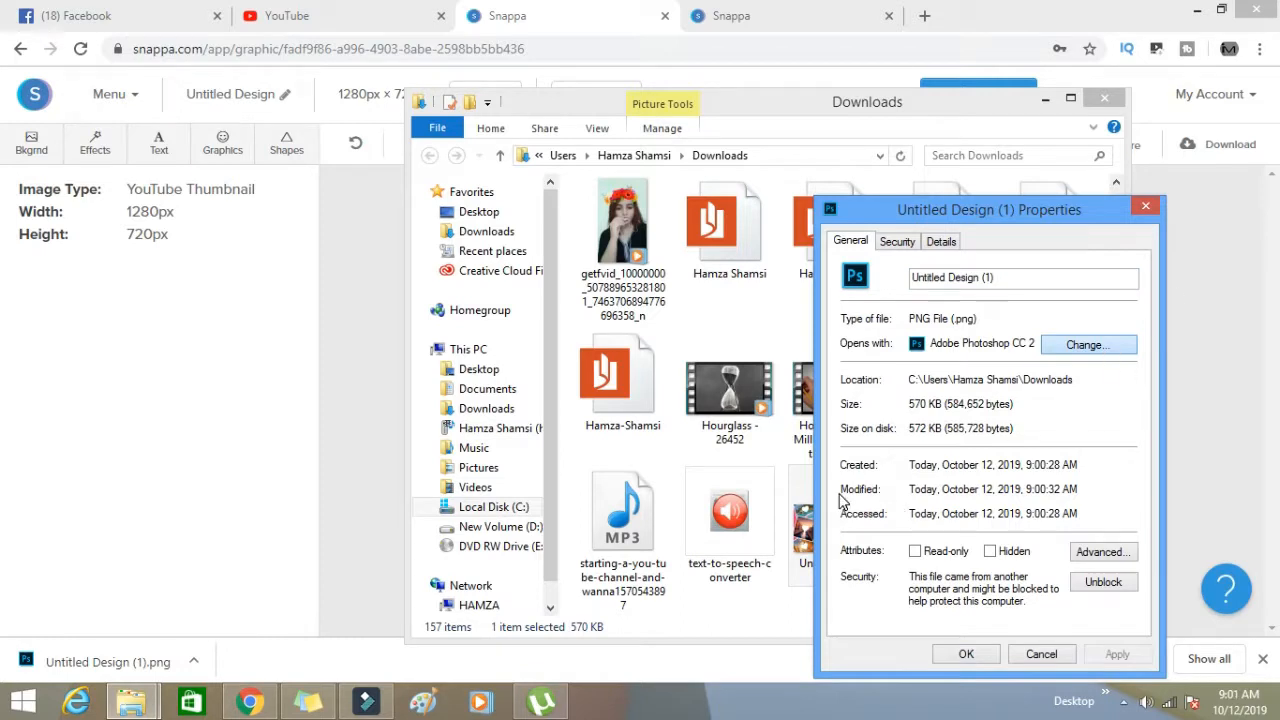
left_click(1098, 345)
double_click(711, 387)
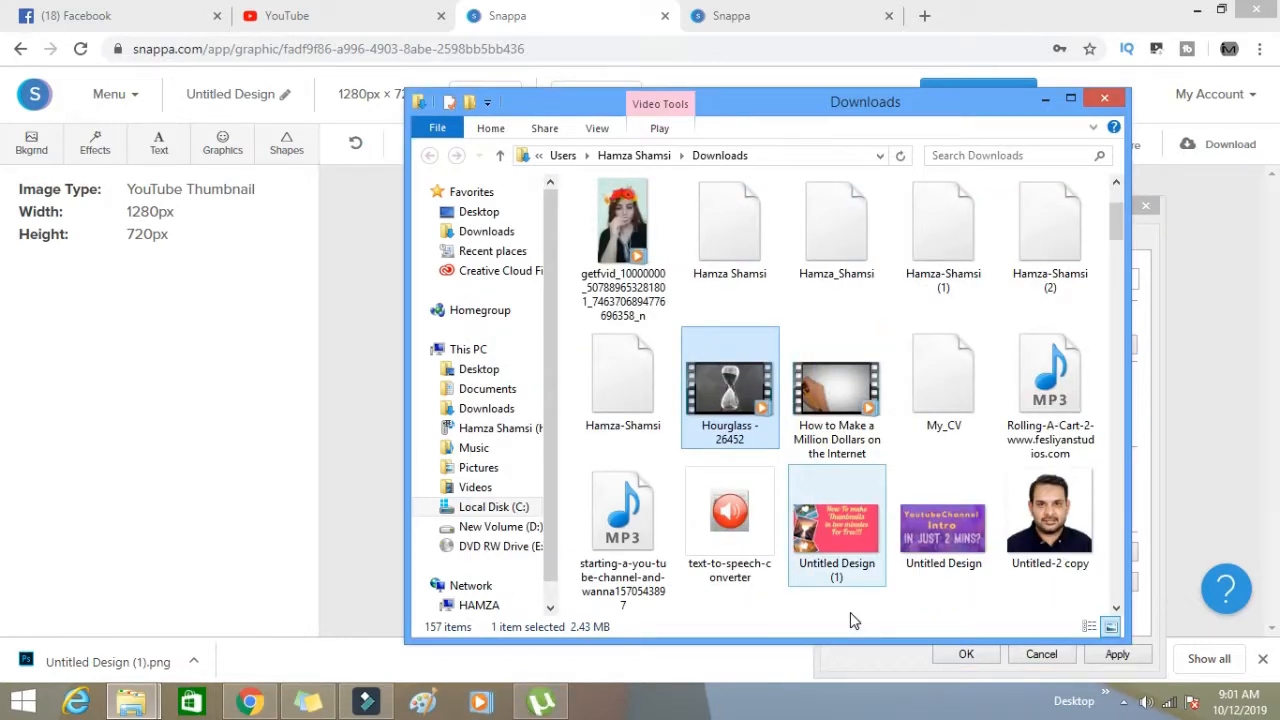
left_click(848, 548)
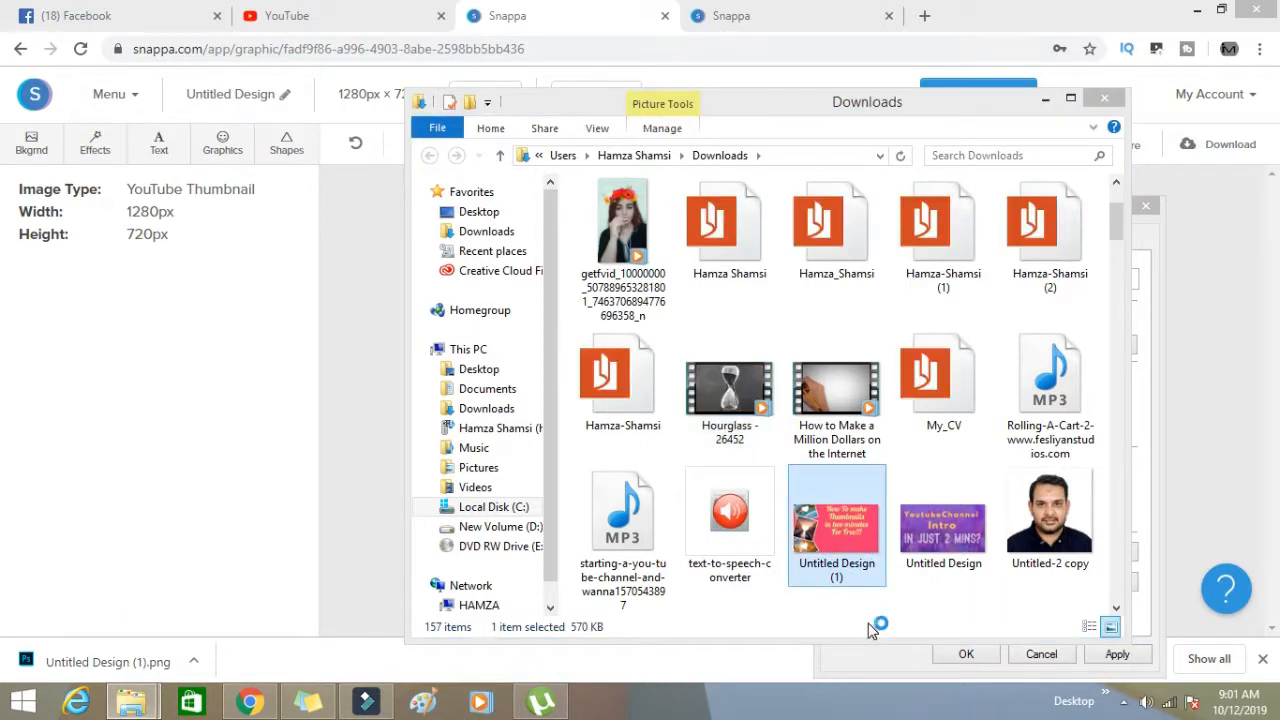